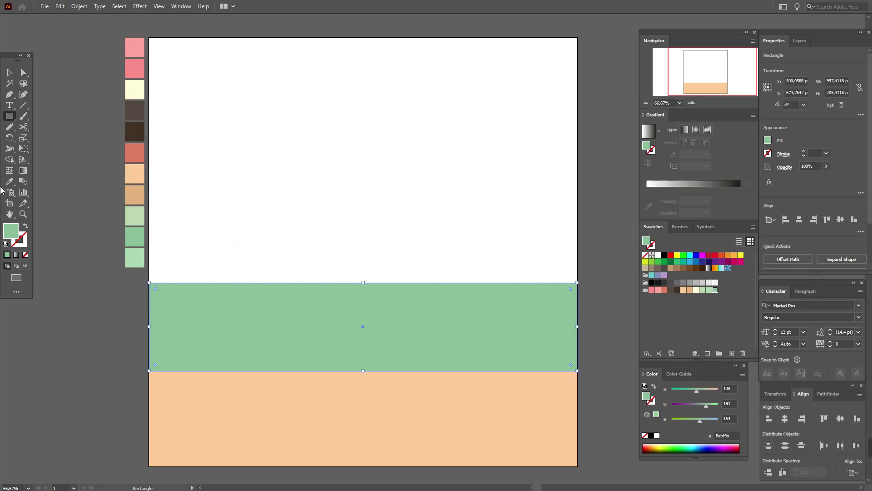
Select the full-width green rectangle sitting above the peach bottom strip.
{"action": "left_click", "coordinate": [9, 73]}
Send the green band to the back, behind the peach sand.
{"action": "right_click", "coordinate": [396, 317]}
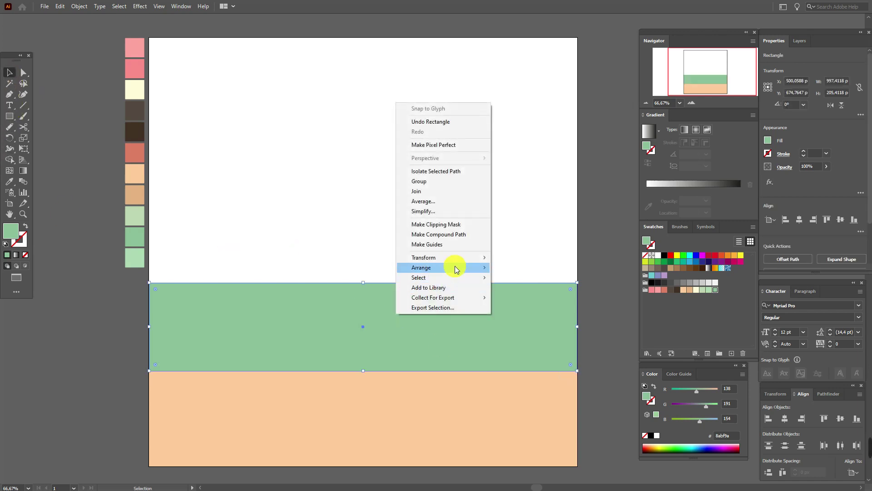
{"action": "mouse_move", "coordinate": [452, 267]}
{"action": "left_click", "coordinate": [523, 298]}
{"action": "left_click", "coordinate": [604, 306]}
Draw a pink rectangle over the artboard's top and send it behind everything.
{"action": "left_click", "coordinate": [9, 182]}
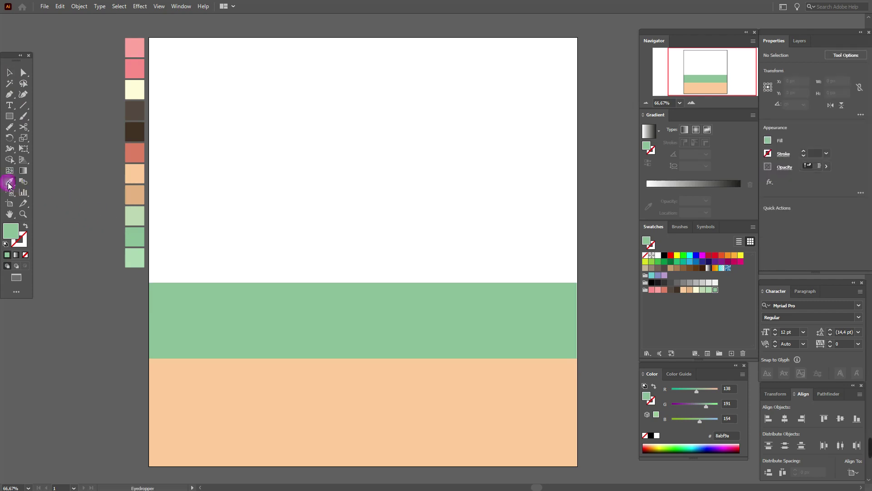
{"action": "left_click", "coordinate": [139, 51]}
{"action": "left_click", "coordinate": [9, 116]}
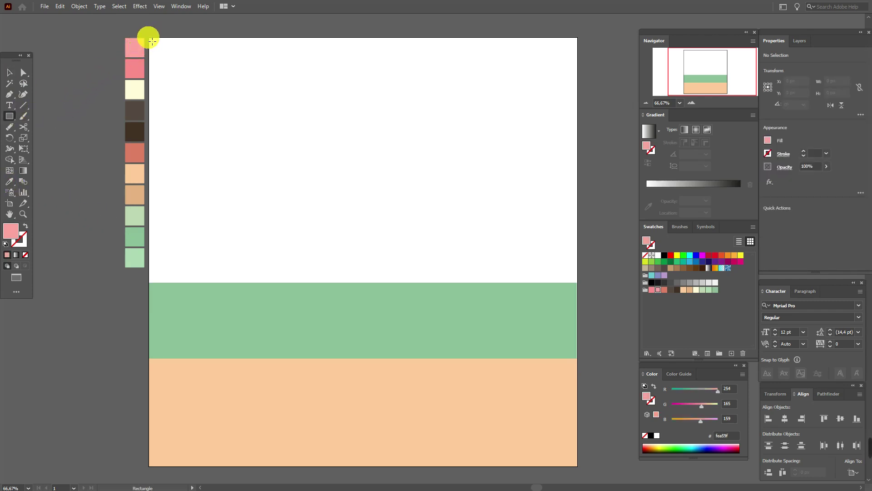
{"action": "left_click_drag", "start_coordinate": [153, 40], "coordinate": [577, 302]}
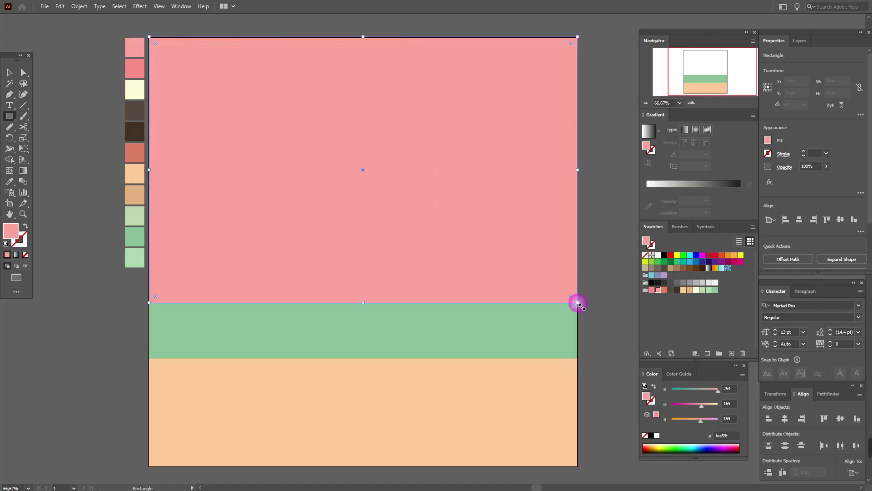
{"action": "left_click", "coordinate": [9, 72]}
{"action": "right_click", "coordinate": [444, 184]}
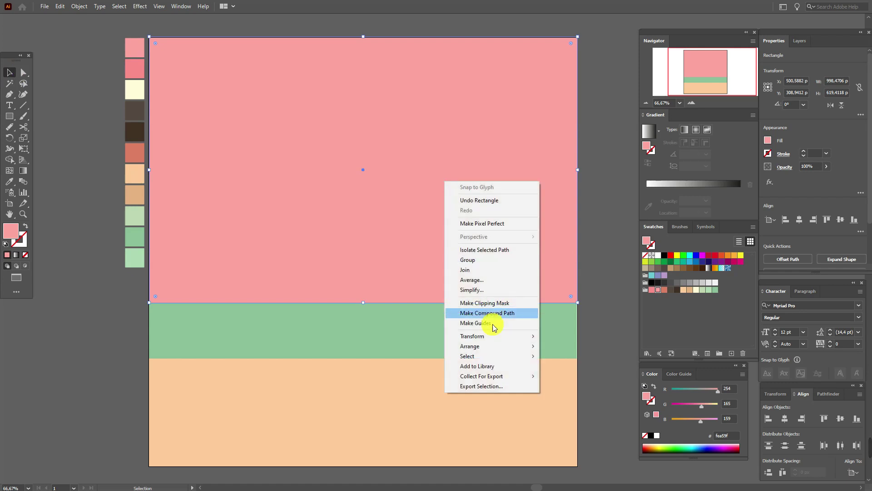
{"action": "mouse_move", "coordinate": [499, 346]}
{"action": "left_click", "coordinate": [562, 376]}
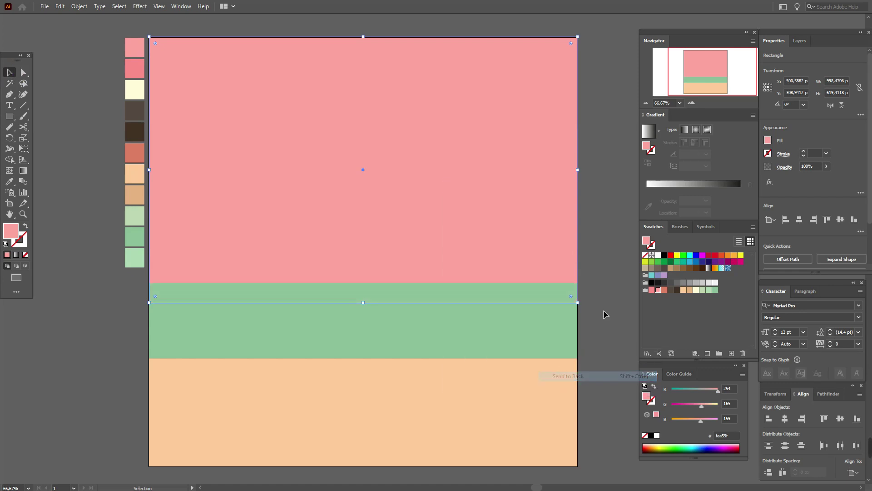
{"action": "left_click", "coordinate": [604, 303]}
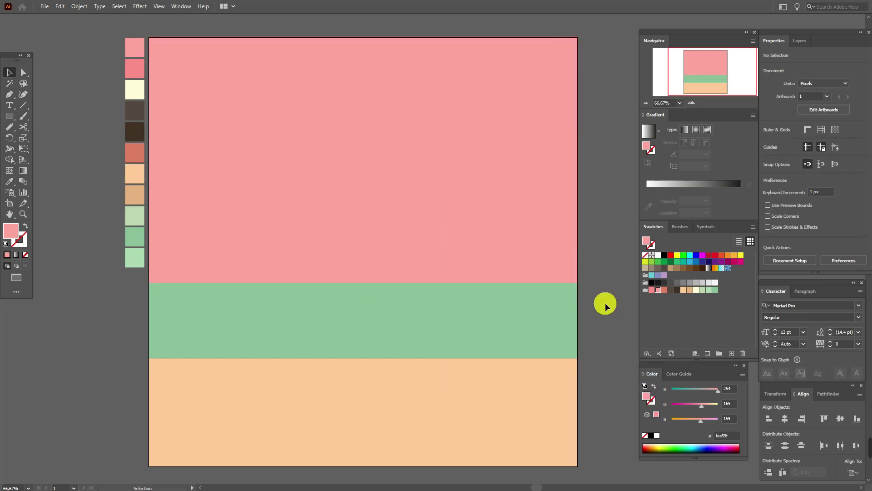
Draw a closed tan dune shape across the bottom with a peak and a low point.
{"action": "left_click", "coordinate": [9, 181]}
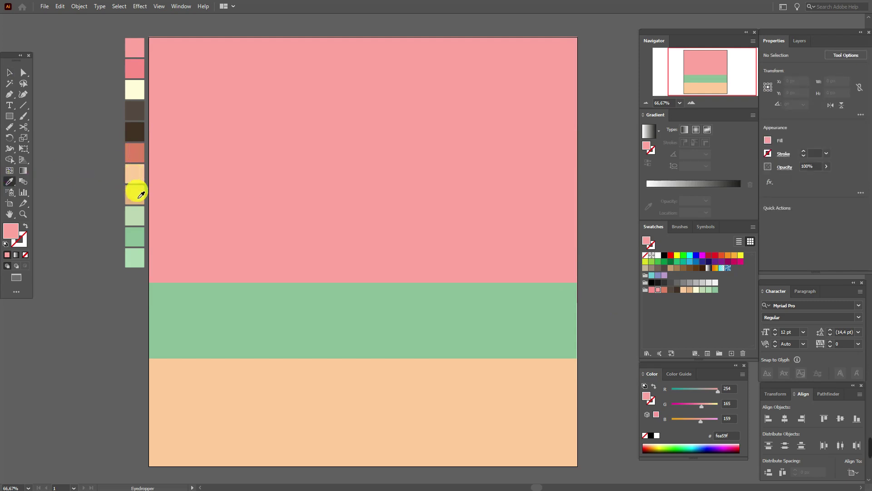
{"action": "left_click", "coordinate": [140, 194]}
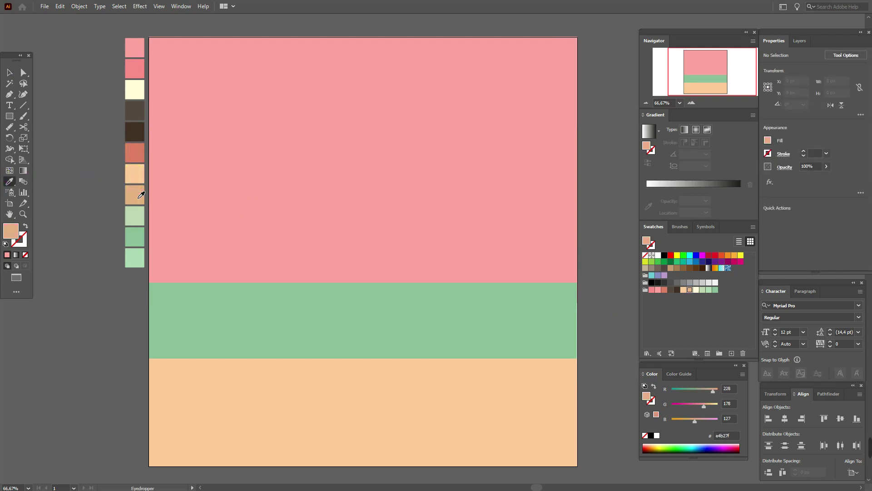
{"action": "left_click", "coordinate": [12, 99]}
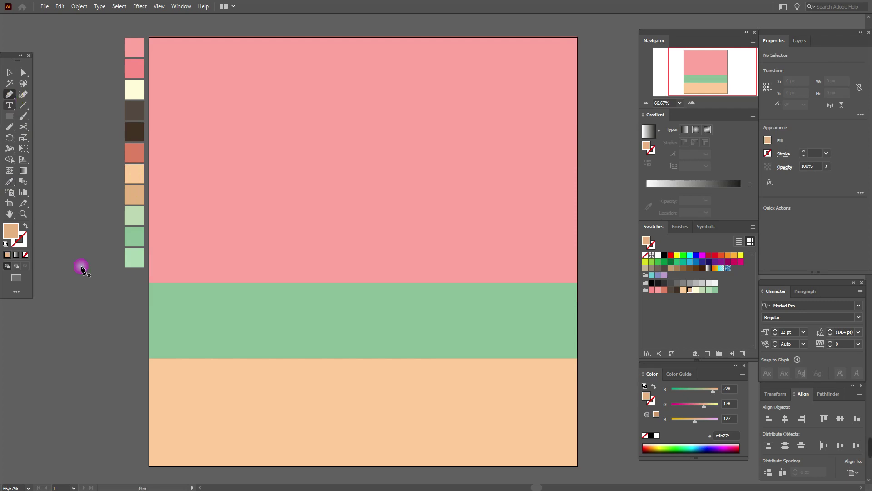
{"action": "left_click", "coordinate": [150, 466]}
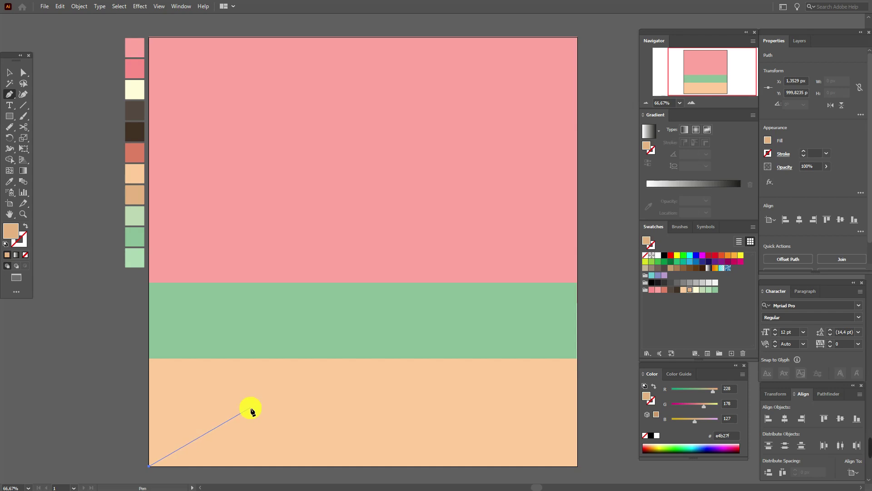
{"action": "left_click", "coordinate": [250, 408]}
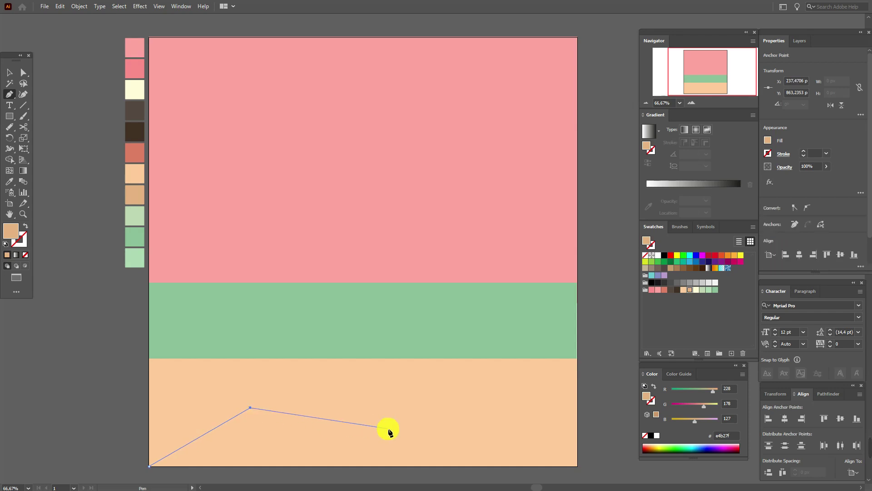
{"action": "left_click", "coordinate": [388, 428]}
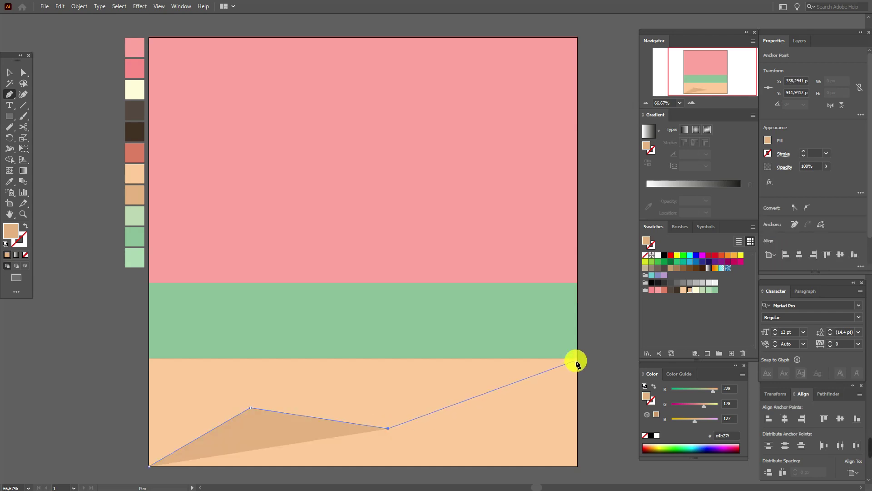
{"action": "left_click", "coordinate": [577, 360]}
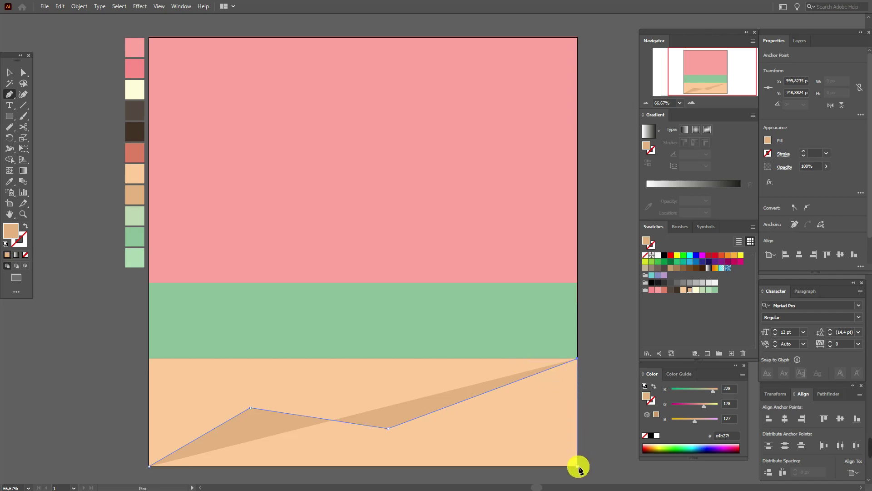
{"action": "left_click", "coordinate": [577, 466]}
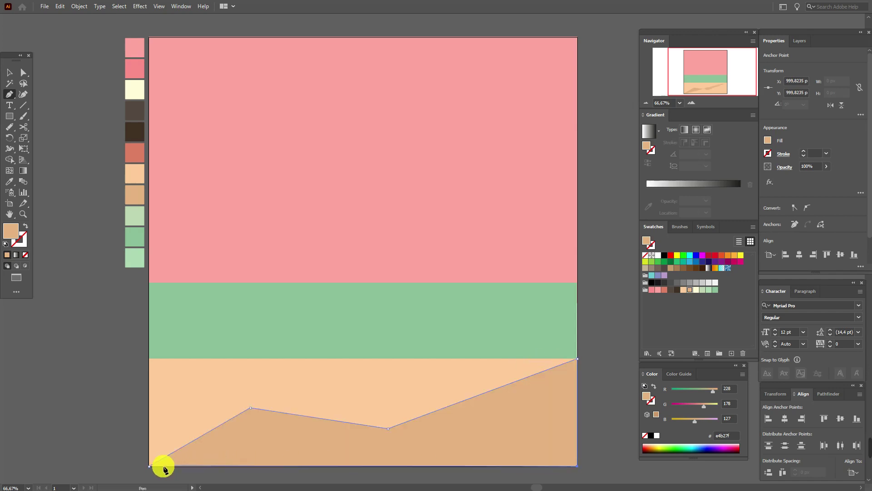
{"action": "left_click", "coordinate": [151, 465]}
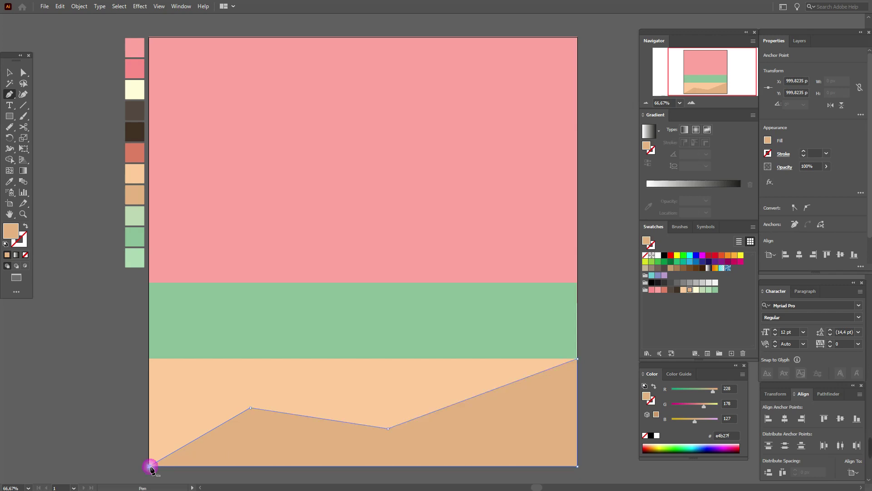
Round the dune's peak and low point into smooth curves with live corners.
{"action": "left_click", "coordinate": [24, 73]}
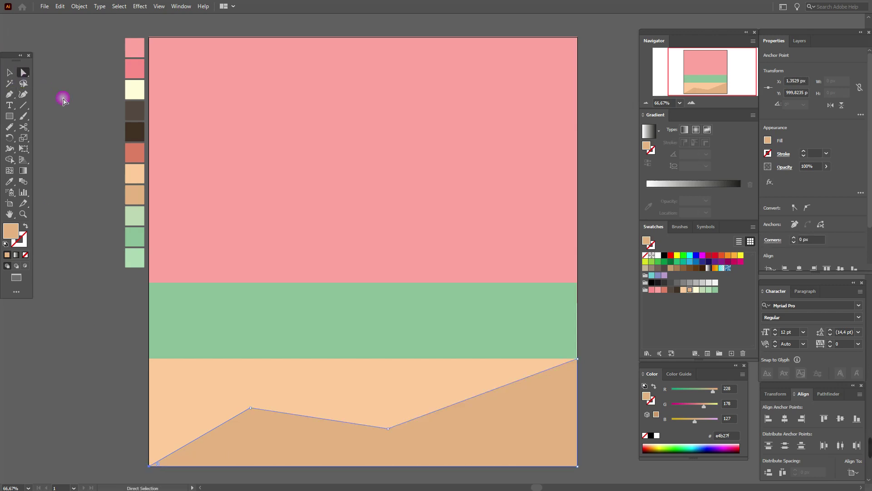
{"action": "left_click", "coordinate": [234, 311]}
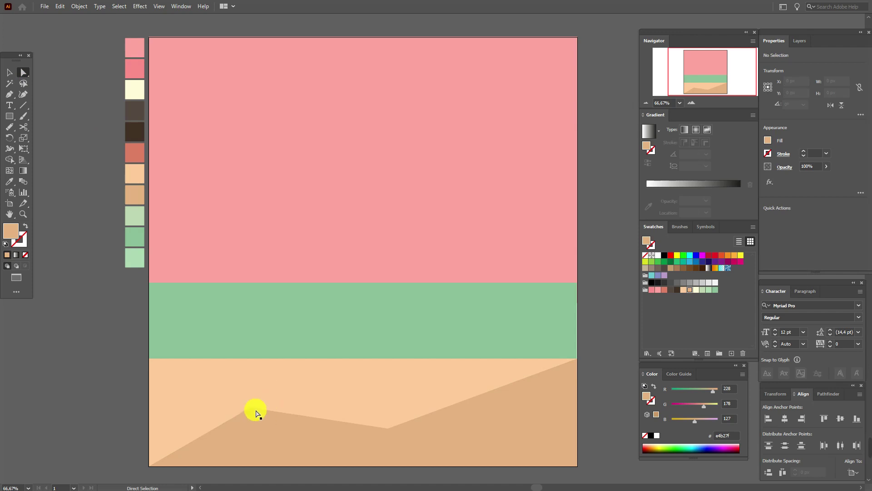
{"action": "left_click", "coordinate": [251, 410]}
{"action": "left_click", "coordinate": [395, 432], "text": "shift"}
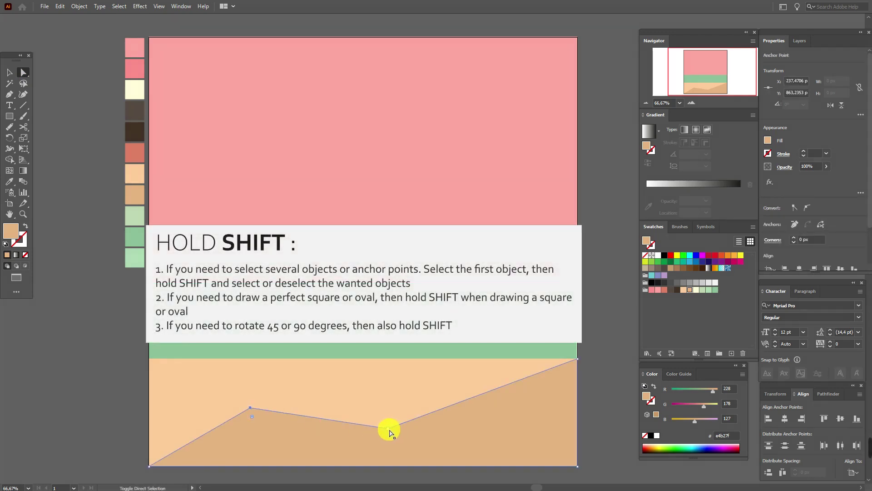
{"action": "left_click_drag", "start_coordinate": [251, 416], "coordinate": [268, 456]}
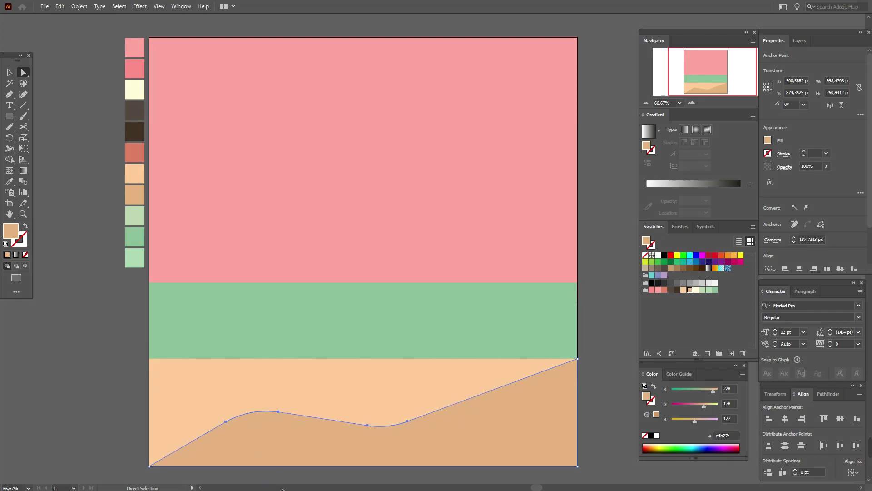
{"action": "left_click", "coordinate": [10, 74]}
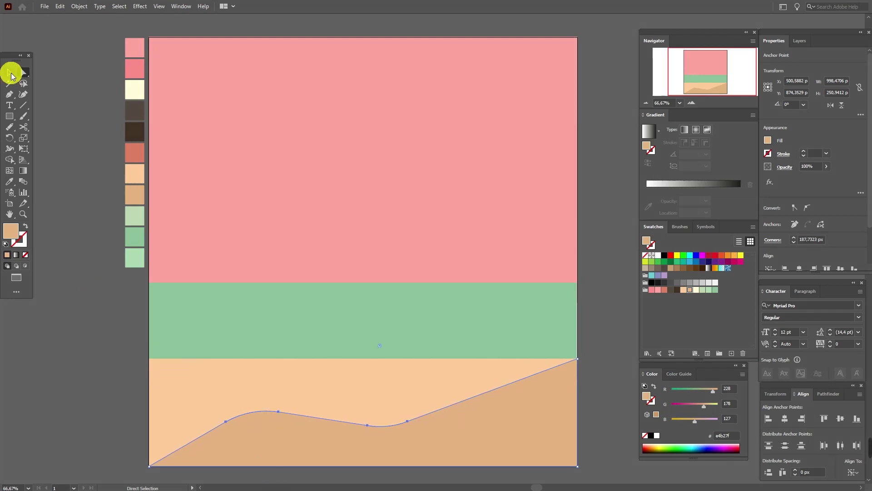
{"action": "left_click", "coordinate": [63, 102]}
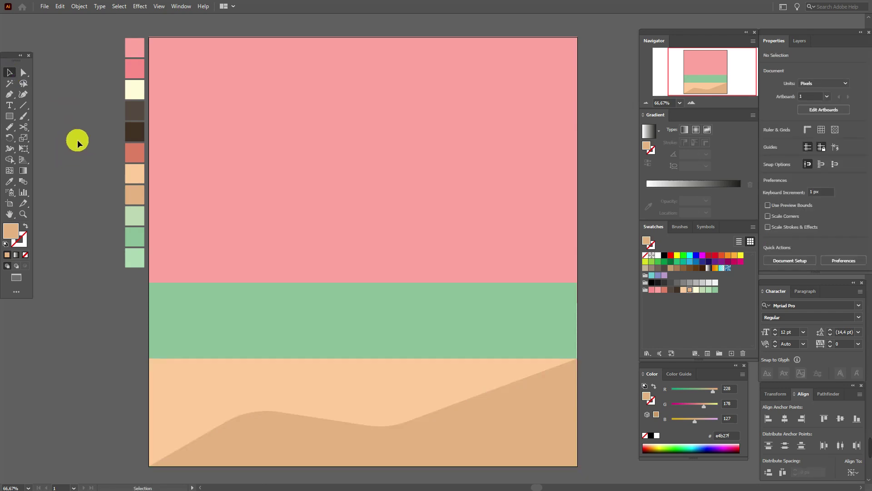
Fill the green band with a -90° light-to-deeper green linear gradient, midpoint about 39%.
{"action": "left_click", "coordinate": [243, 319]}
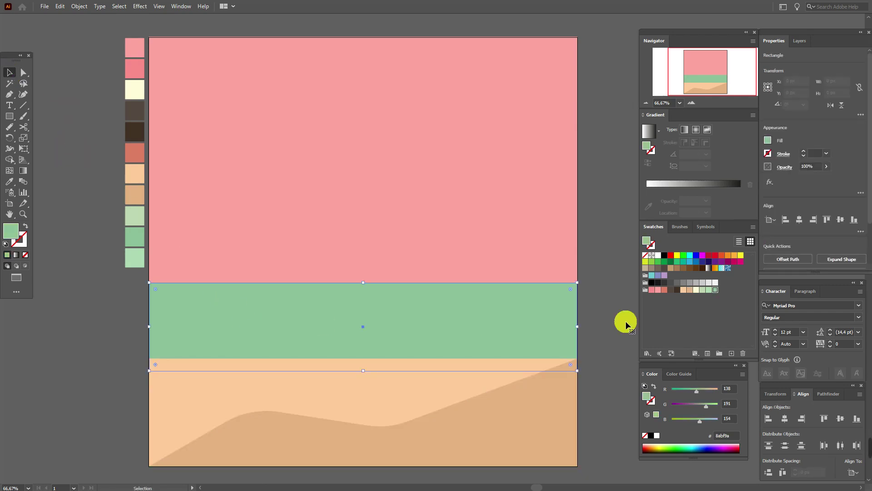
{"action": "left_click", "coordinate": [657, 136]}
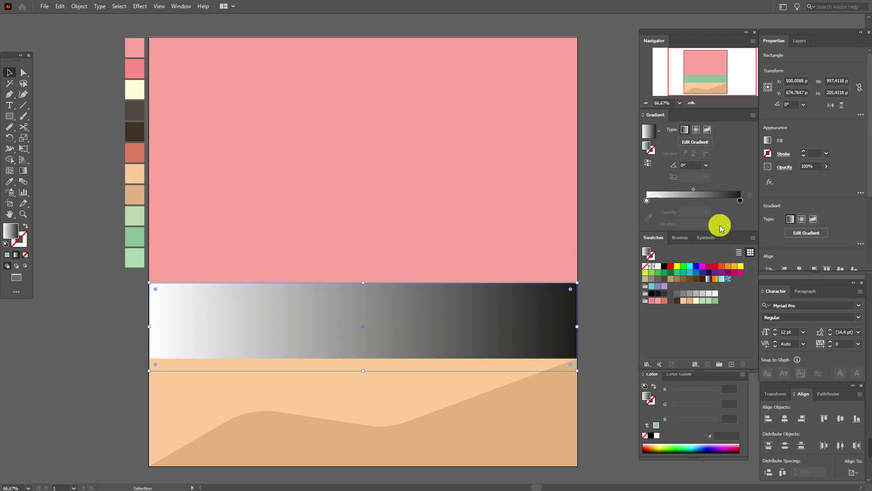
{"action": "left_click", "coordinate": [715, 300]}
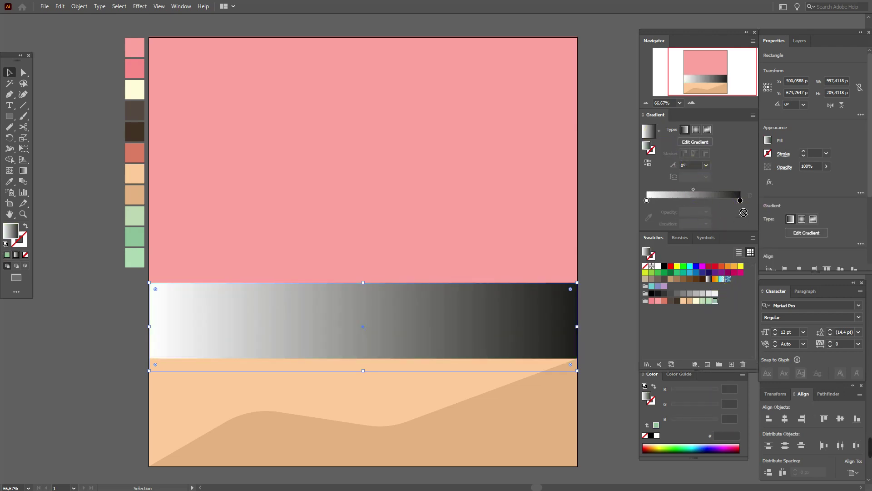
{"action": "left_click_drag", "start_coordinate": [742, 204], "coordinate": [741, 201]}
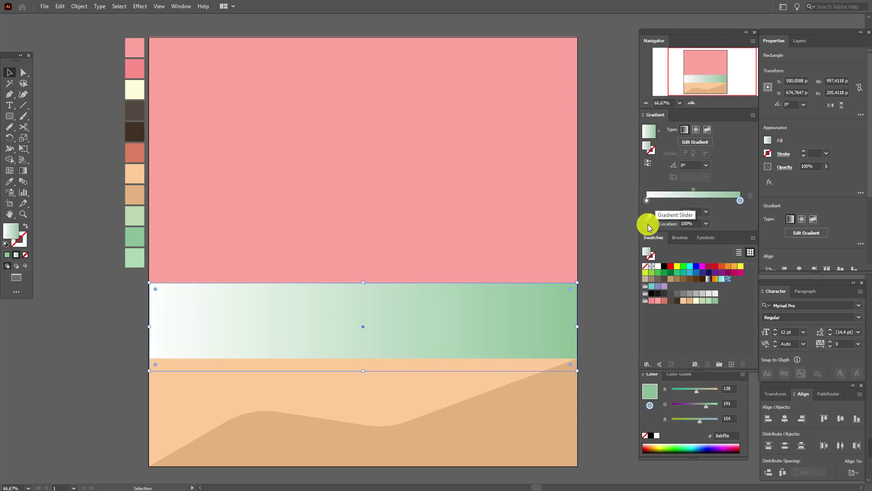
{"action": "left_click_drag", "start_coordinate": [704, 302], "coordinate": [647, 200]}
{"action": "left_click", "coordinate": [689, 167]}
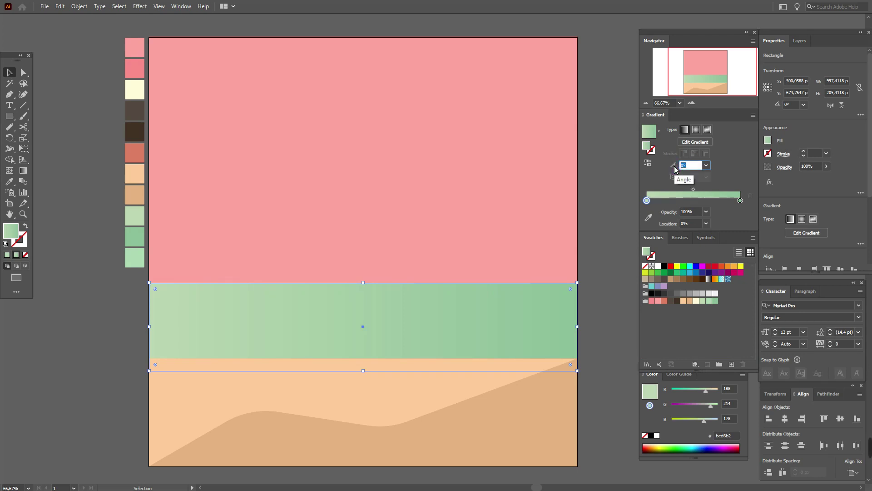
{"action": "type", "text": "-9"}
{"action": "left_click", "coordinate": [674, 167]}
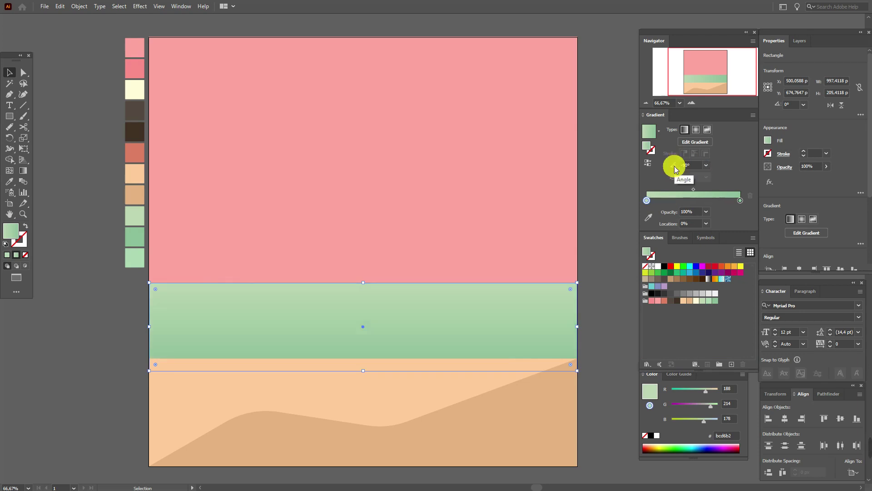
{"action": "left_click_drag", "start_coordinate": [694, 190], "coordinate": [682, 191]}
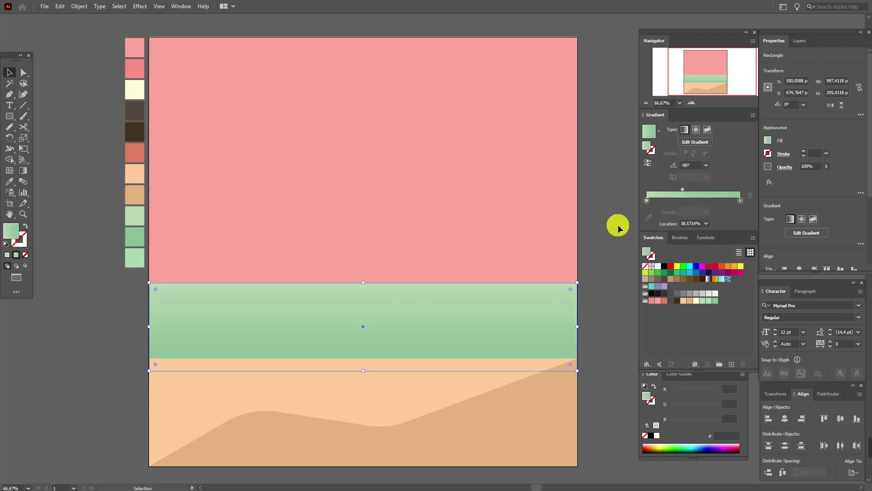
{"action": "left_click", "coordinate": [608, 259]}
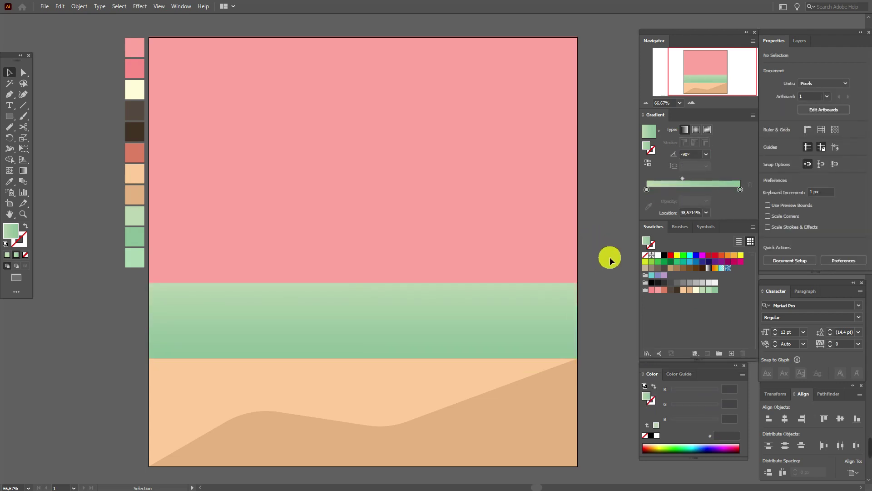
Draw a diagonal row of shrinking, overlapping cream circles from the sky's left edge.
{"action": "left_click", "coordinate": [10, 181]}
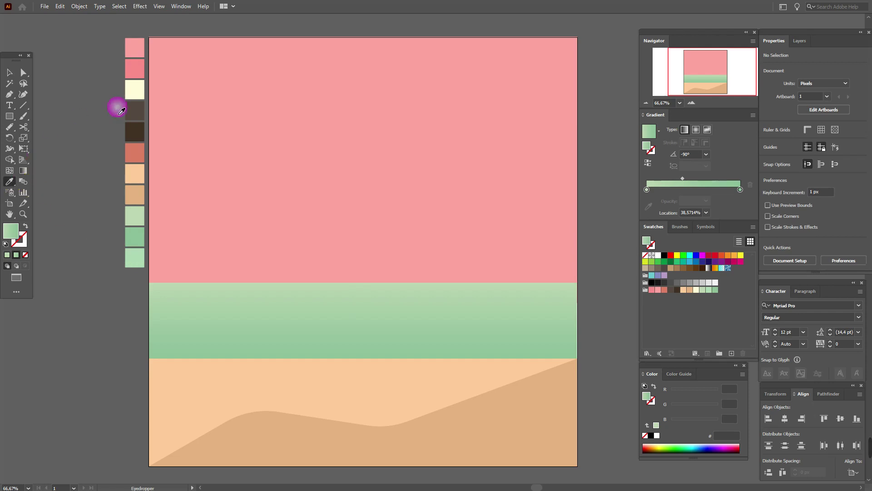
{"action": "left_click", "coordinate": [139, 98]}
{"action": "left_click", "coordinate": [8, 116]}
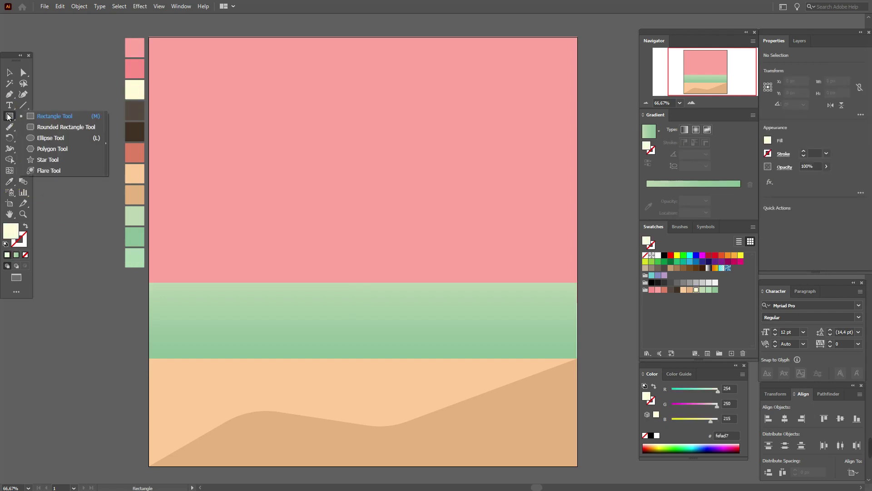
{"action": "left_click", "coordinate": [43, 138]}
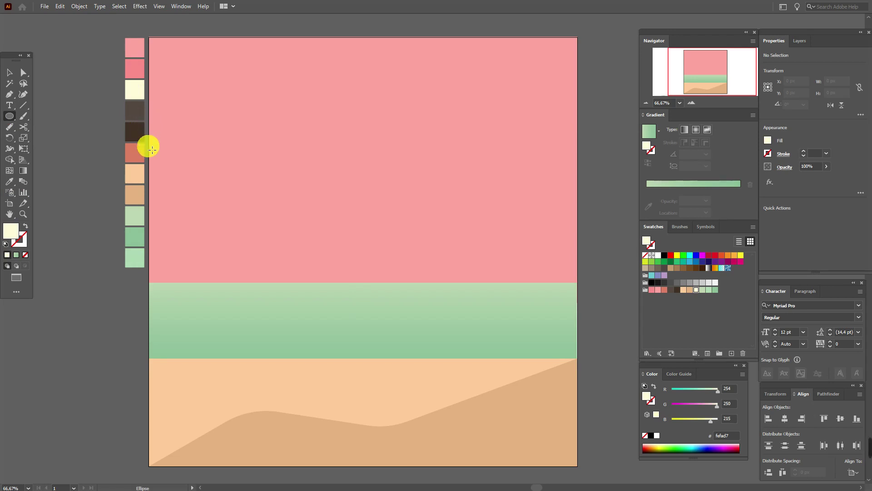
{"action": "left_click_drag", "start_coordinate": [151, 152], "coordinate": [195, 222]}
{"action": "left_click_drag", "start_coordinate": [203, 183], "coordinate": [255, 235]}
{"action": "left_click_drag", "start_coordinate": [233, 205], "coordinate": [311, 281]}
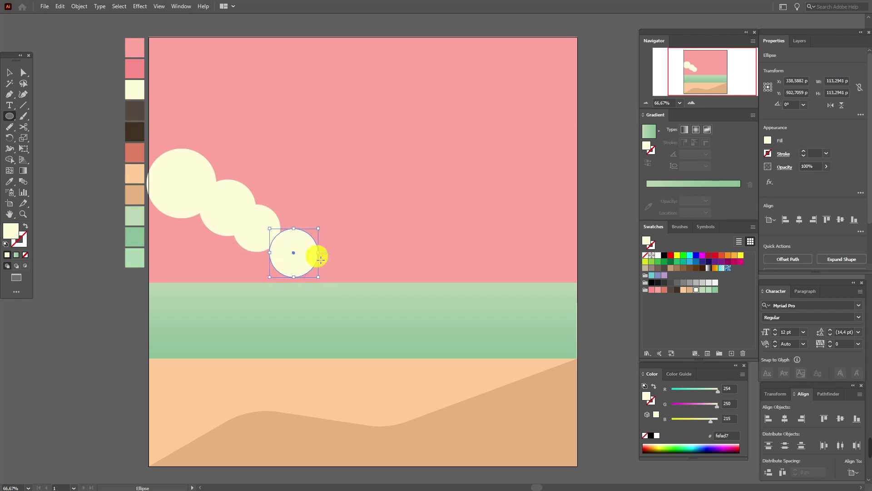
{"action": "left_click_drag", "start_coordinate": [307, 245], "coordinate": [334, 288]}
Nudge the fifth circle into line, then start a Pen path at the big circle's left edge.
{"action": "left_click", "coordinate": [10, 73]}
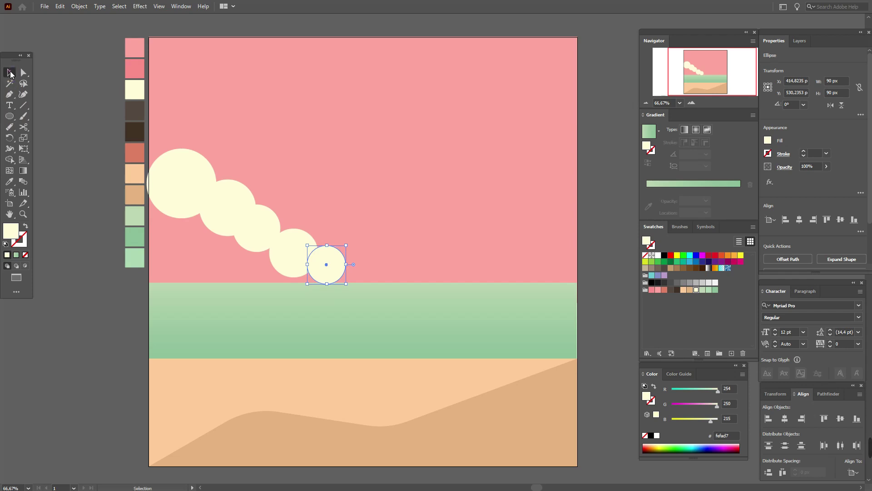
{"action": "mouse_move", "coordinate": [333, 275]}
{"action": "left_mouse_down"}
{"action": "mouse_move", "coordinate": [337, 267]}
{"action": "mouse_move", "coordinate": [355, 279]}
{"action": "left_mouse_up"}
{"action": "left_click", "coordinate": [10, 116]}
{"action": "left_click", "coordinate": [10, 73]}
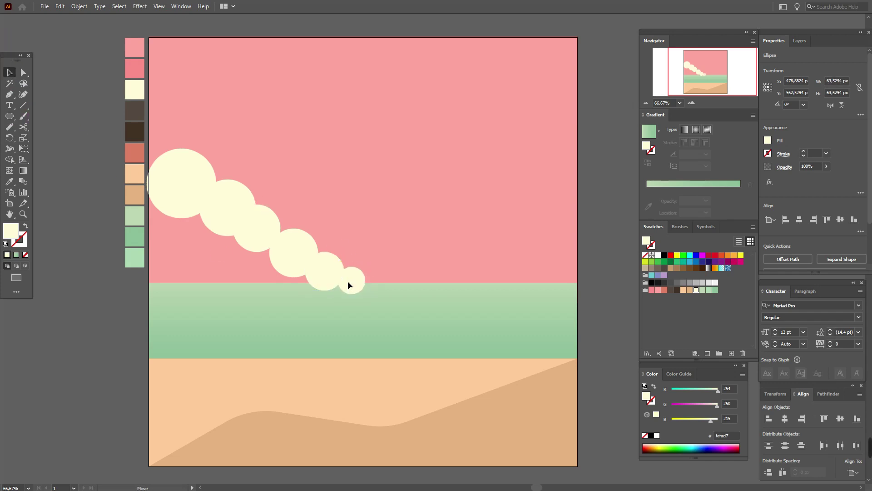
{"action": "left_click", "coordinate": [89, 139]}
{"action": "left_click", "coordinate": [12, 96]}
{"action": "left_click", "coordinate": [151, 197]}
Draw a closed filler shape covering the gap beneath the circles down to the horizon.
{"action": "left_click_drag", "start_coordinate": [150, 196], "coordinate": [151, 299]}
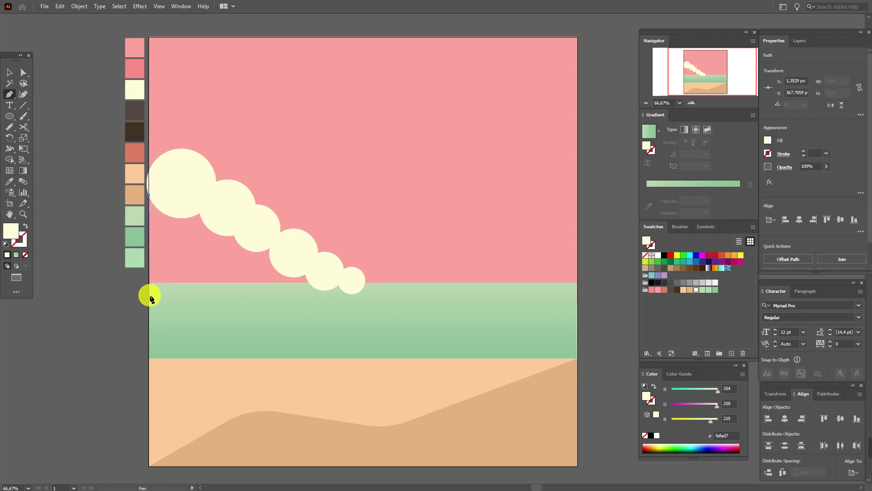
{"action": "left_click", "coordinate": [152, 299]}
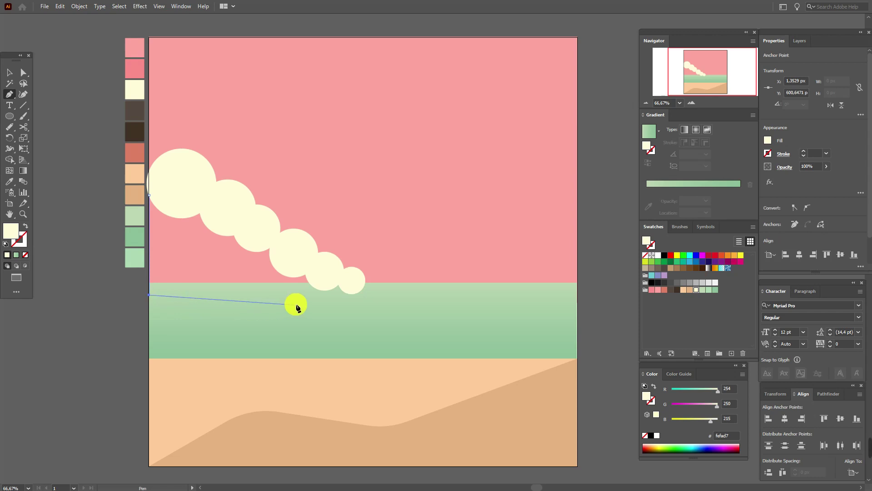
{"action": "left_click", "coordinate": [341, 295]}
{"action": "left_click", "coordinate": [290, 244]}
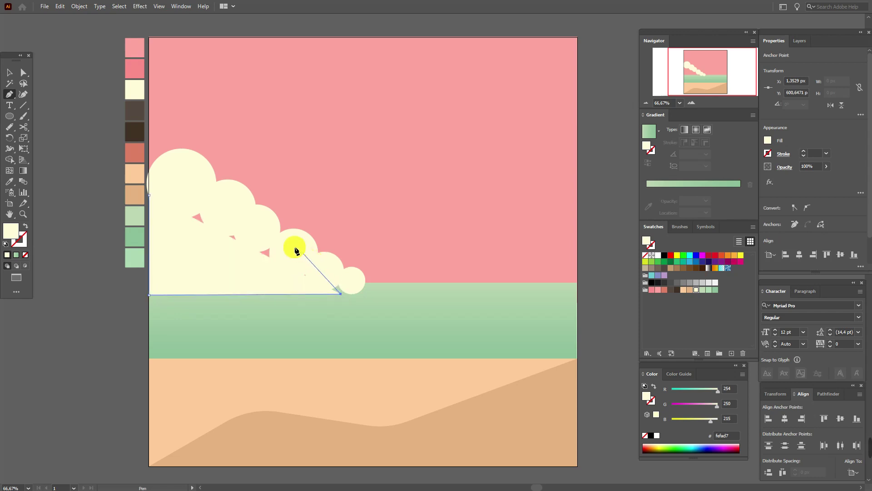
{"action": "left_click", "coordinate": [218, 200]}
{"action": "left_click", "coordinate": [166, 178]}
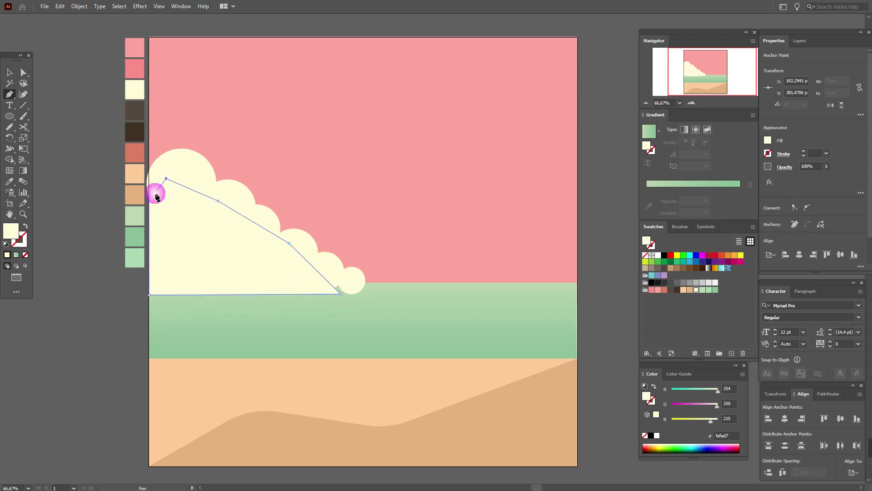
{"action": "left_click", "coordinate": [150, 196]}
Select the filler shape with the circles and Unite them in Pathfinder.
{"action": "left_click", "coordinate": [9, 73]}
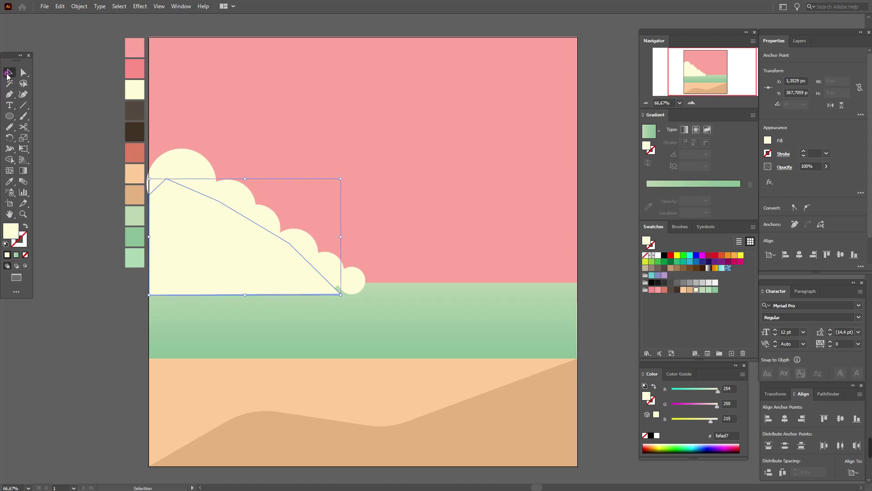
{"action": "left_click", "coordinate": [203, 178], "text": "shift"}
{"action": "left_click", "coordinate": [239, 199], "text": "shift"}
{"action": "left_click", "coordinate": [300, 242], "text": "shift"}
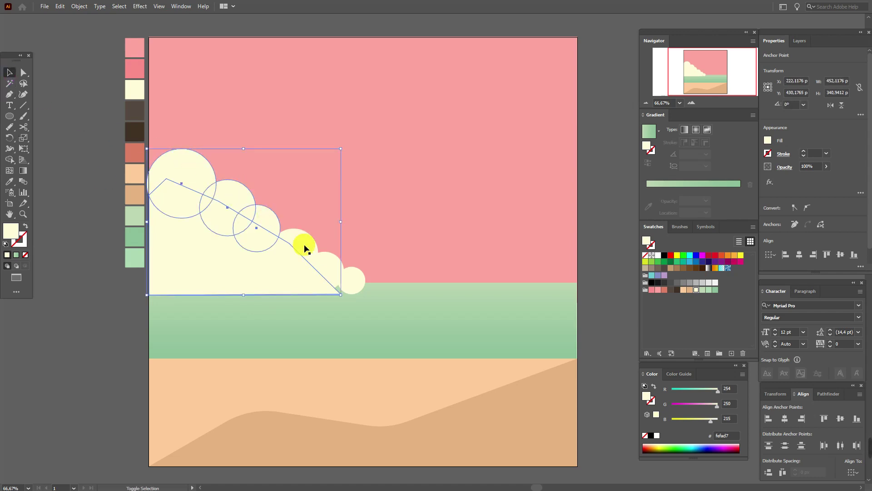
{"action": "left_click", "coordinate": [328, 265], "text": "shift"}
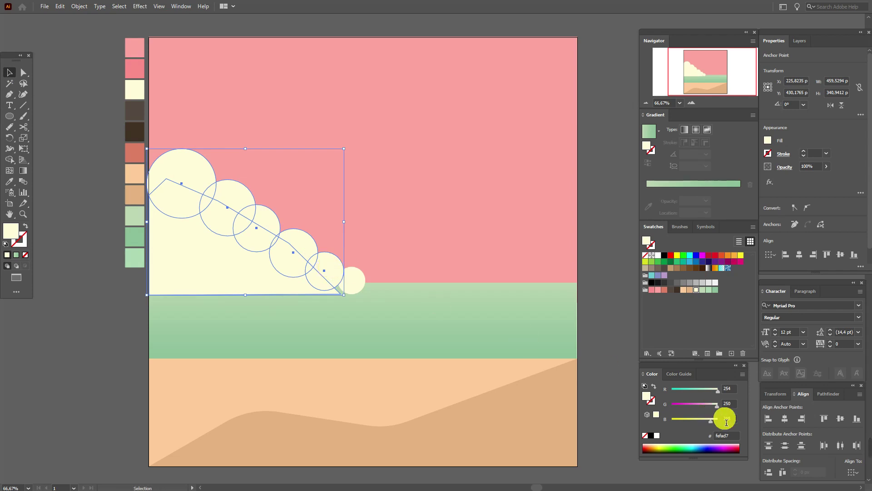
{"action": "left_click", "coordinate": [787, 398]}
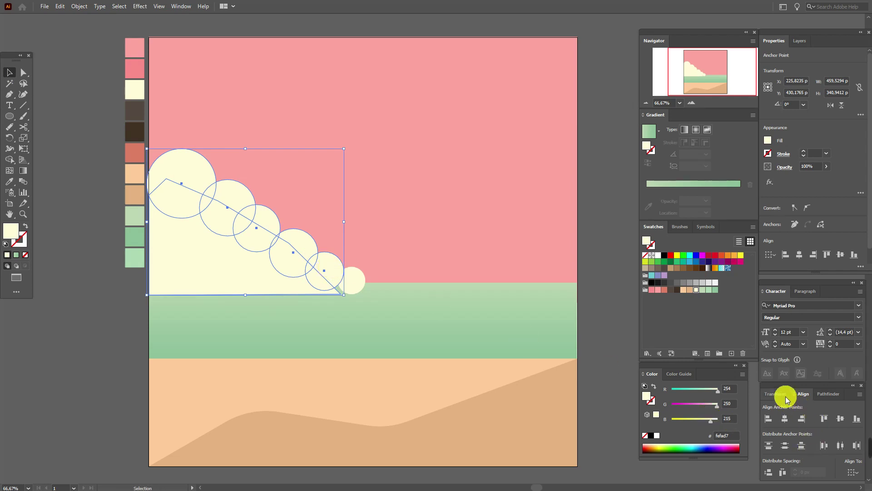
{"action": "left_click", "coordinate": [828, 394]}
{"action": "left_click", "coordinate": [769, 418]}
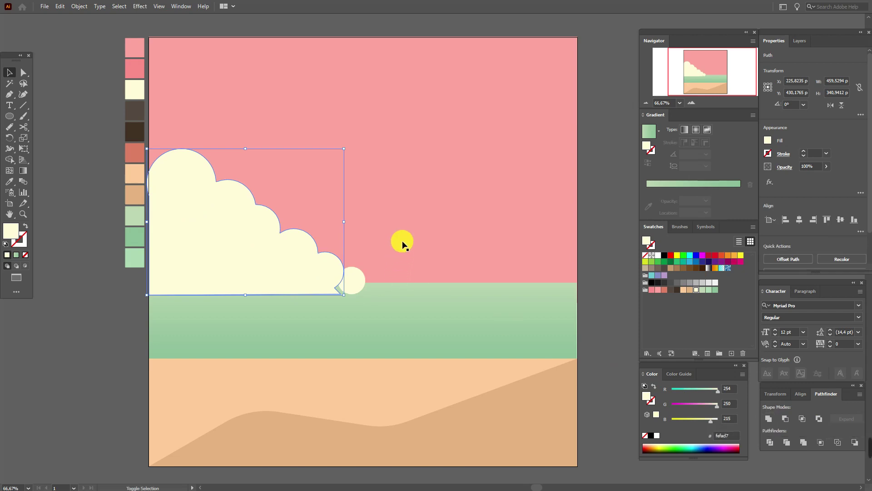
Send the cloud, leftover circle and pink sky behind the sea band.
{"action": "left_click", "coordinate": [361, 277], "text": "shift"}
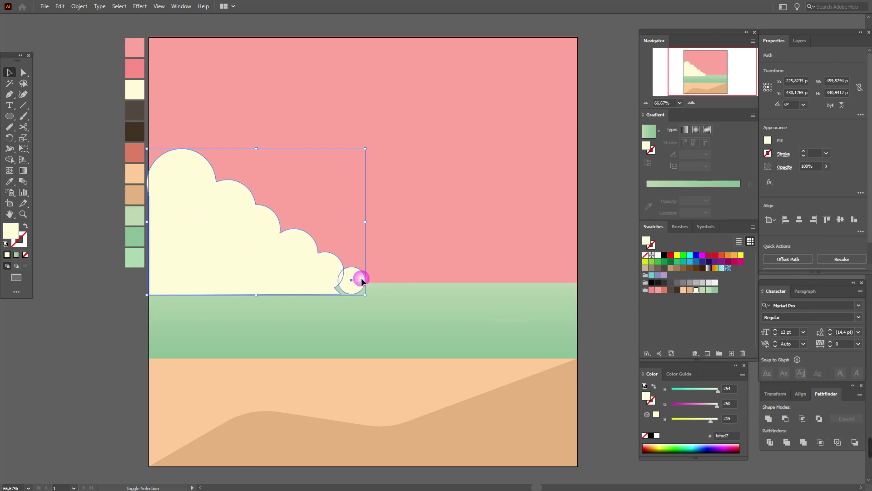
{"action": "left_click", "coordinate": [397, 256], "text": "shift"}
{"action": "right_click", "coordinate": [397, 257]}
{"action": "mouse_move", "coordinate": [452, 400]}
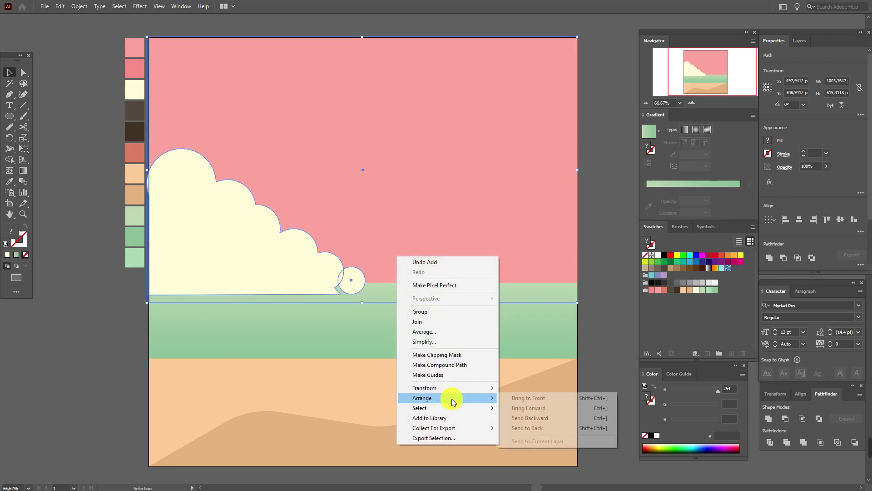
{"action": "left_click", "coordinate": [527, 427]}
{"action": "left_click", "coordinate": [599, 316]}
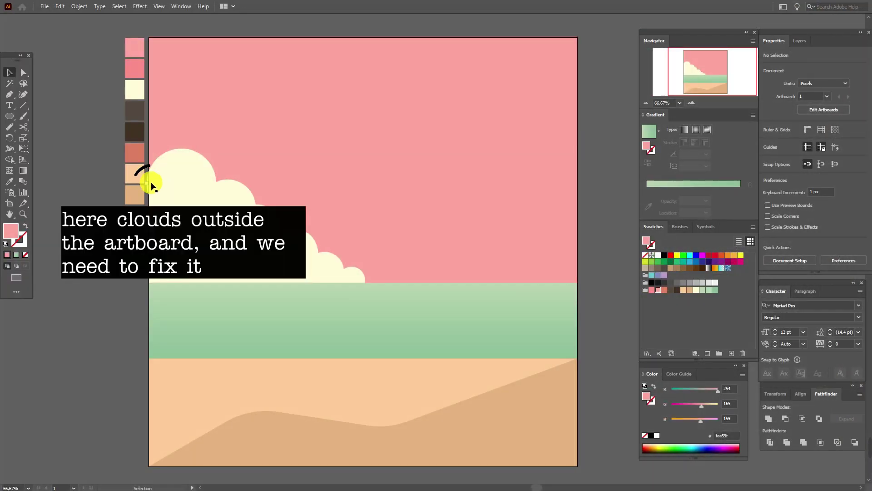
Paste a front copy of the sky and Intersect it with the cloud to trim the overhang.
{"action": "left_click", "coordinate": [152, 183]}
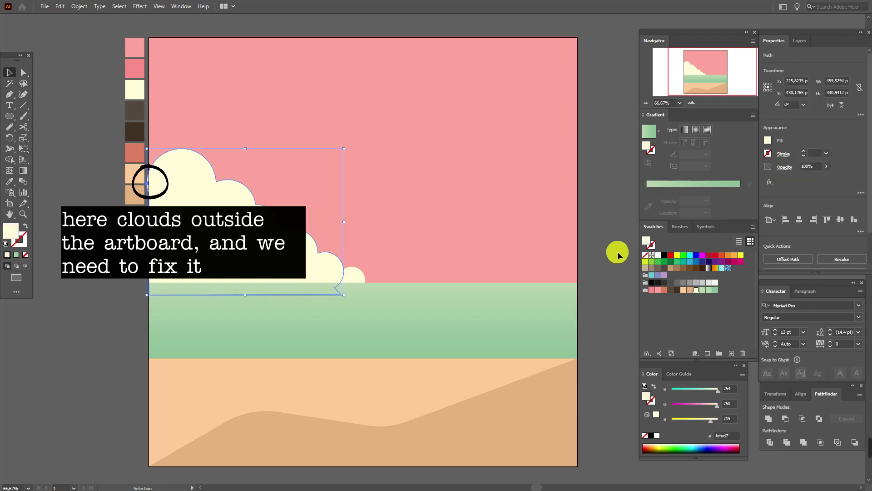
{"action": "left_click", "coordinate": [399, 179]}
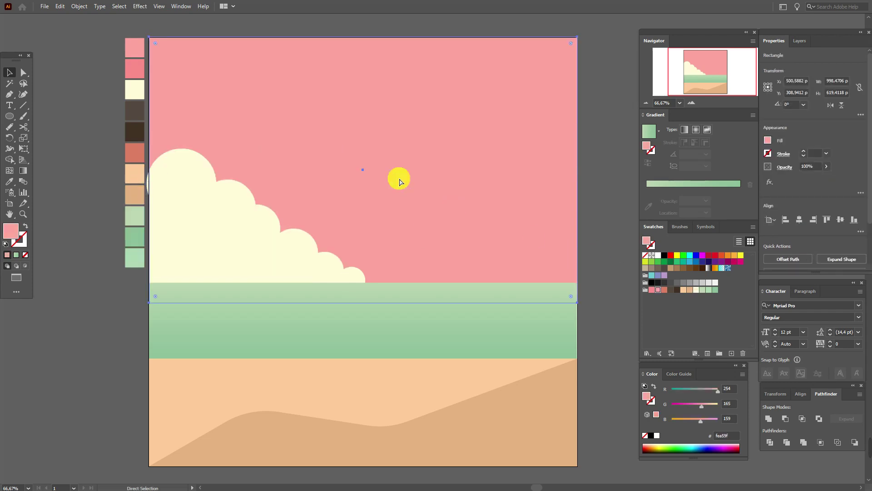
{"action": "key", "text": "ctrl+c"}
{"action": "key", "text": "ctrl+f"}
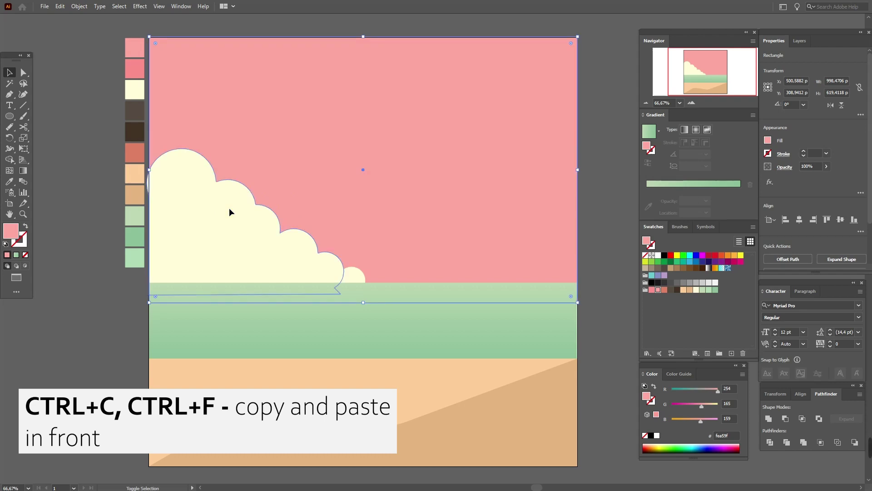
{"action": "left_click", "coordinate": [229, 209], "text": "shift"}
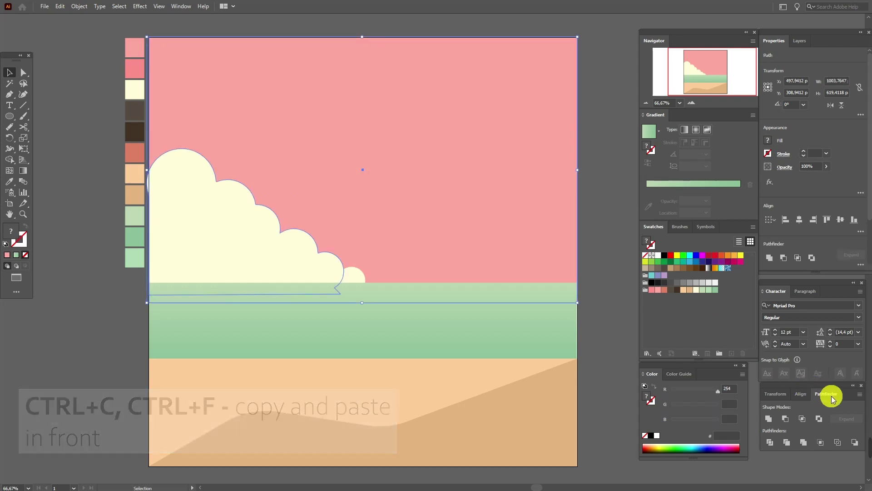
{"action": "left_click", "coordinate": [801, 419]}
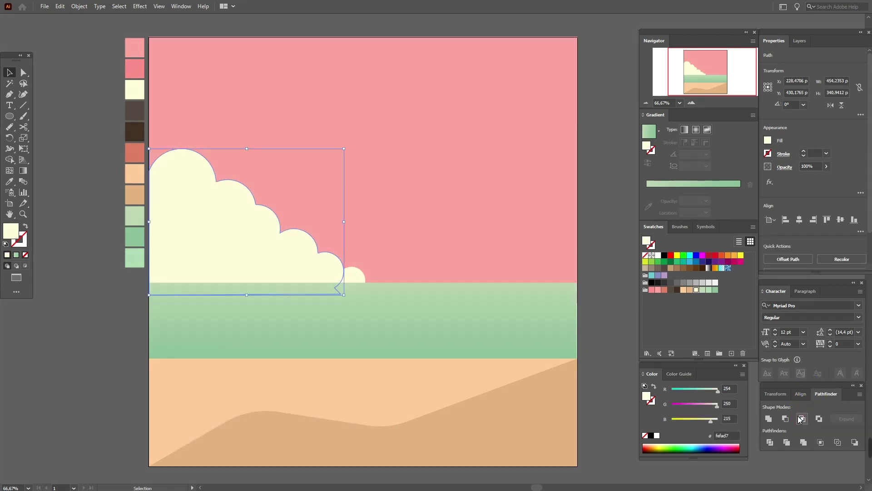
{"action": "left_click", "coordinate": [612, 283]}
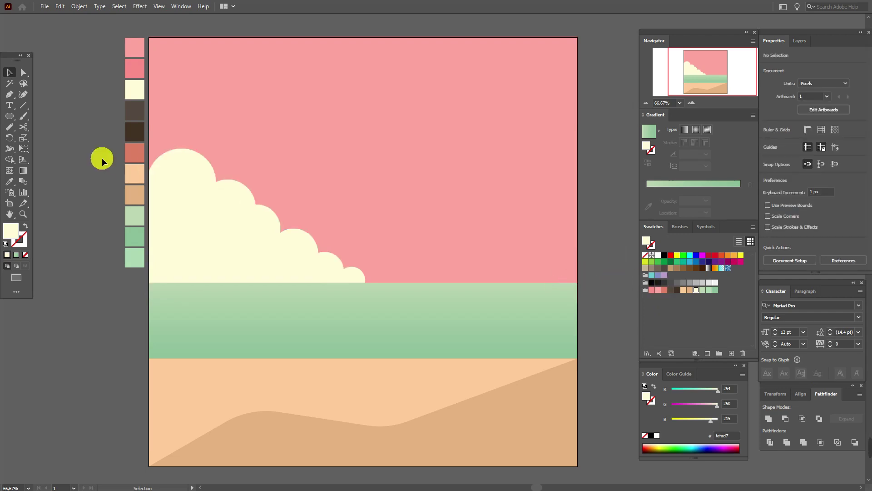
{"action": "left_click", "coordinate": [9, 182]}
Draw another large cream circle and unite it with two circles into a second cloud.
{"action": "left_click", "coordinate": [138, 93]}
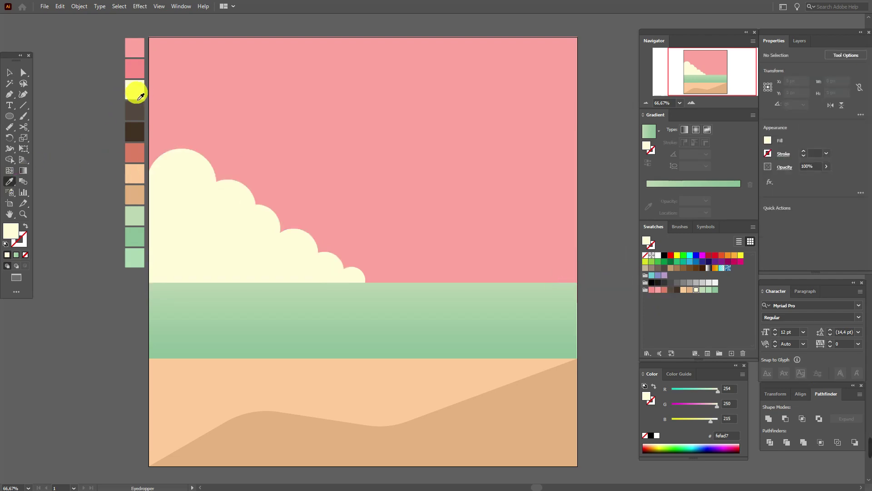
{"action": "left_click", "coordinate": [10, 119]}
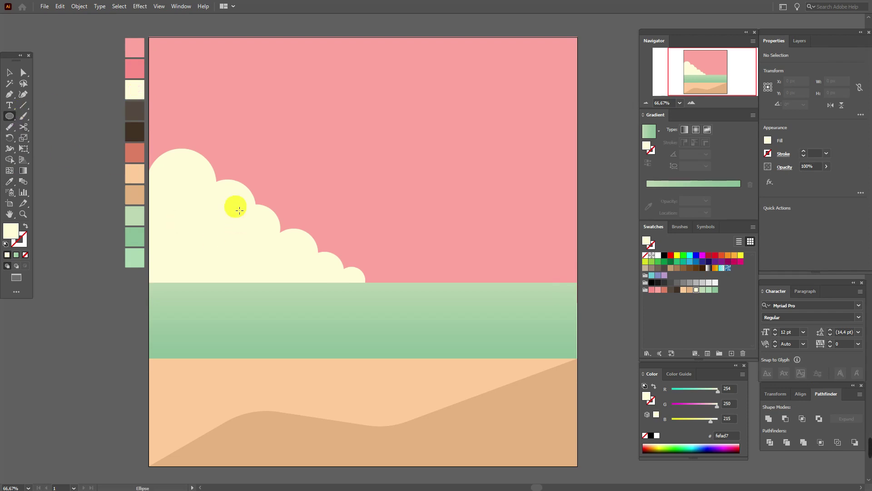
{"action": "mouse_move", "coordinate": [234, 177]}
{"action": "left_mouse_down"}
{"action": "mouse_move", "coordinate": [255, 218]}
{"action": "mouse_move", "coordinate": [251, 185]}
{"action": "mouse_move", "coordinate": [288, 241]}
{"action": "mouse_move", "coordinate": [295, 224]}
{"action": "mouse_move", "coordinate": [329, 269]}
{"action": "left_mouse_up"}
{"action": "left_click", "coordinate": [9, 72]}
{"action": "mouse_move", "coordinate": [296, 219]}
{"action": "left_mouse_down"}
{"action": "mouse_move", "coordinate": [341, 241]}
{"action": "mouse_move", "coordinate": [301, 222]}
{"action": "left_mouse_up"}
{"action": "left_click", "coordinate": [278, 200], "text": "shift"}
{"action": "left_click", "coordinate": [247, 163], "text": "shift"}
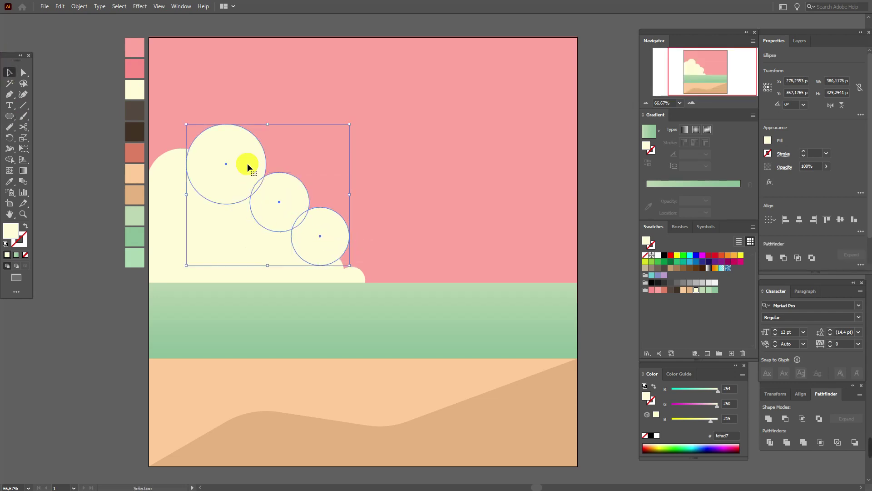
{"action": "left_click", "coordinate": [768, 417]}
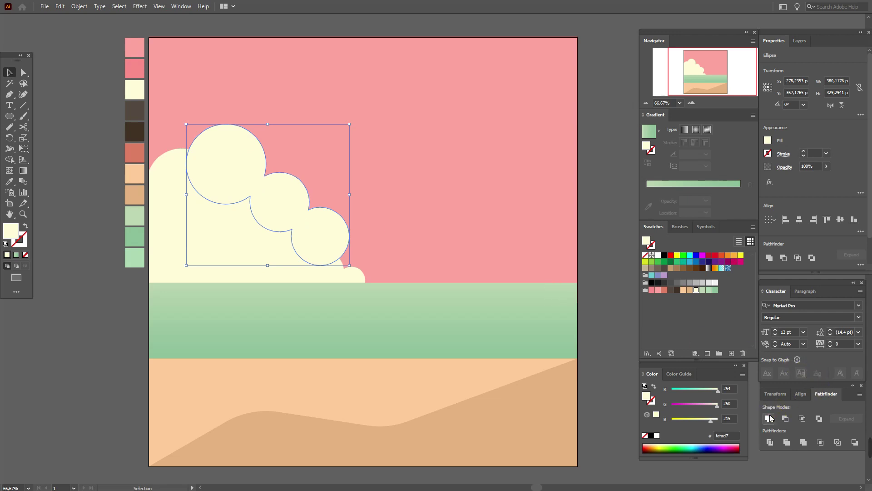
Send the new cloud and the pink sky behind everything else.
{"action": "left_click", "coordinate": [471, 195], "text": "shift"}
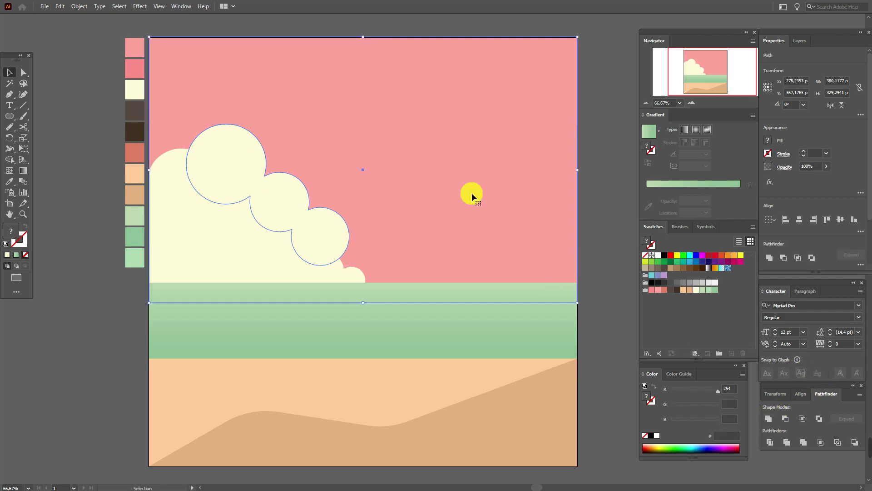
{"action": "right_click", "coordinate": [472, 193]}
{"action": "mouse_move", "coordinate": [544, 336]}
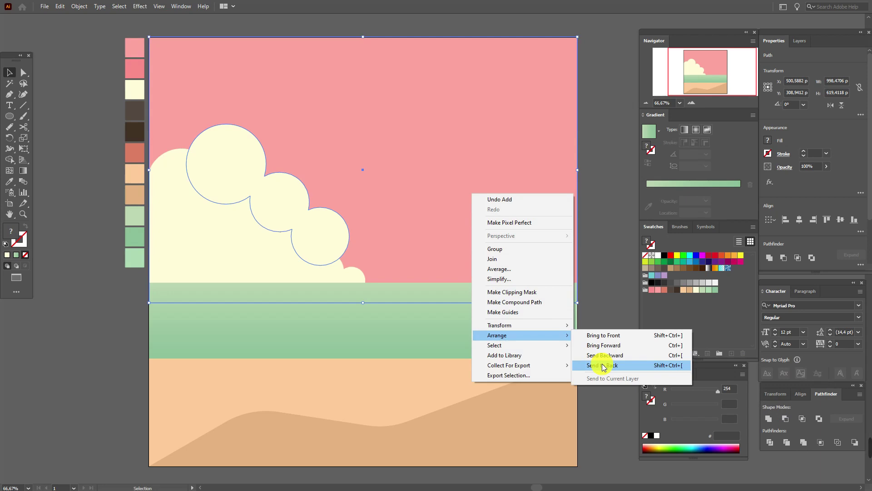
{"action": "left_click", "coordinate": [604, 366]}
{"action": "left_click", "coordinate": [591, 276]}
Give the back cloud a cream-to-pink gradient fill at 70% opacity.
{"action": "left_click", "coordinate": [328, 233]}
{"action": "left_click", "coordinate": [653, 150]}
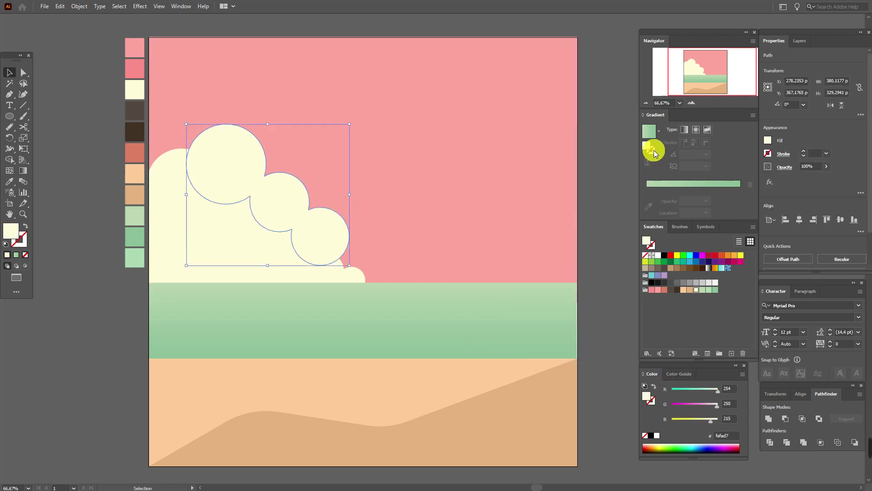
{"action": "left_click", "coordinate": [654, 132]}
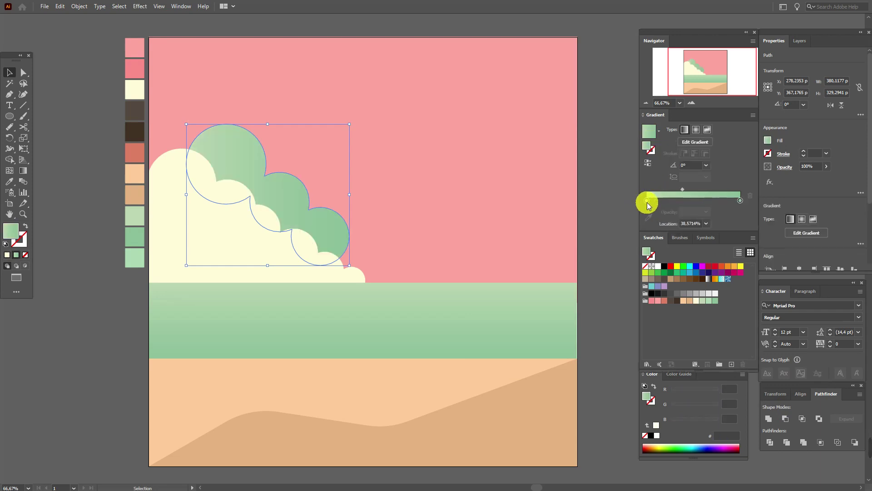
{"action": "left_click_drag", "start_coordinate": [696, 302], "coordinate": [647, 200]}
{"action": "left_click_drag", "start_coordinate": [658, 300], "coordinate": [740, 200]}
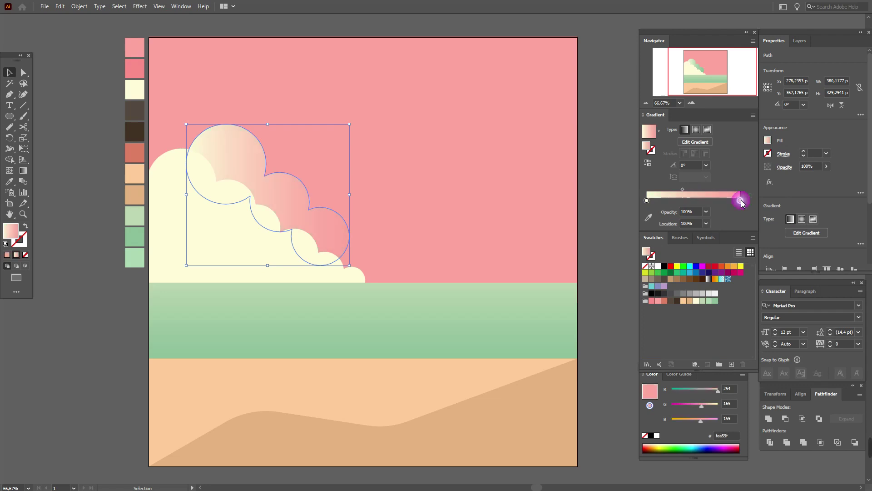
{"action": "left_click", "coordinate": [808, 169]}
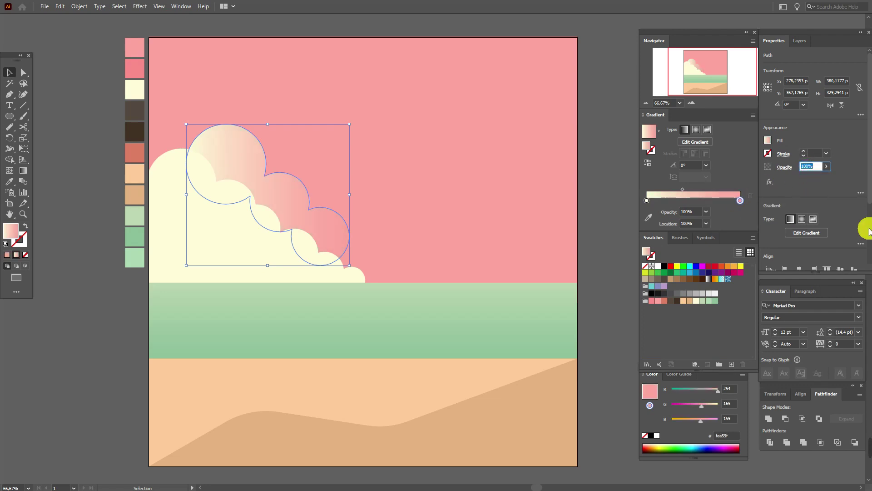
{"action": "type", "text": "70"}
{"action": "key", "text": "Return"}
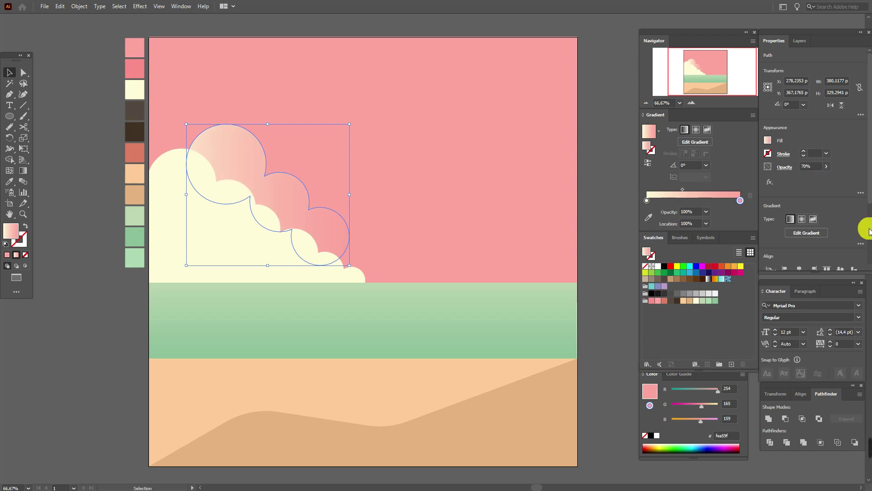
{"action": "left_click", "coordinate": [610, 230]}
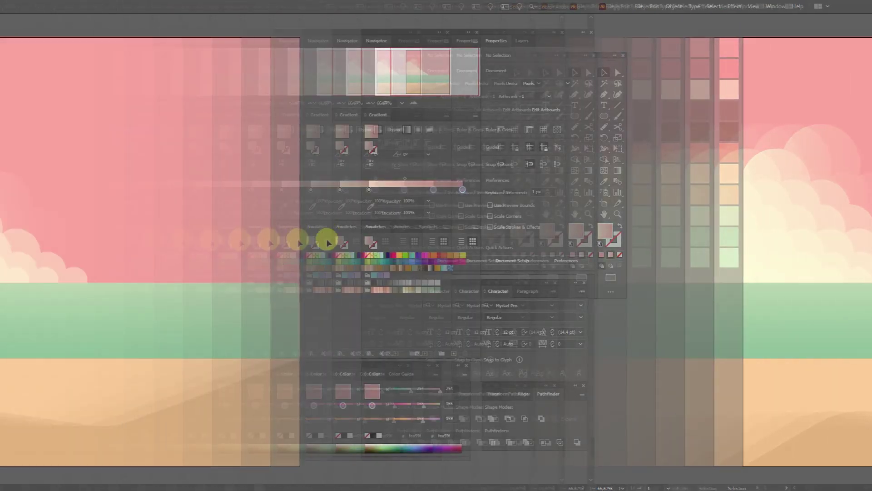
{"action": "left_click", "coordinate": [605, 238]}
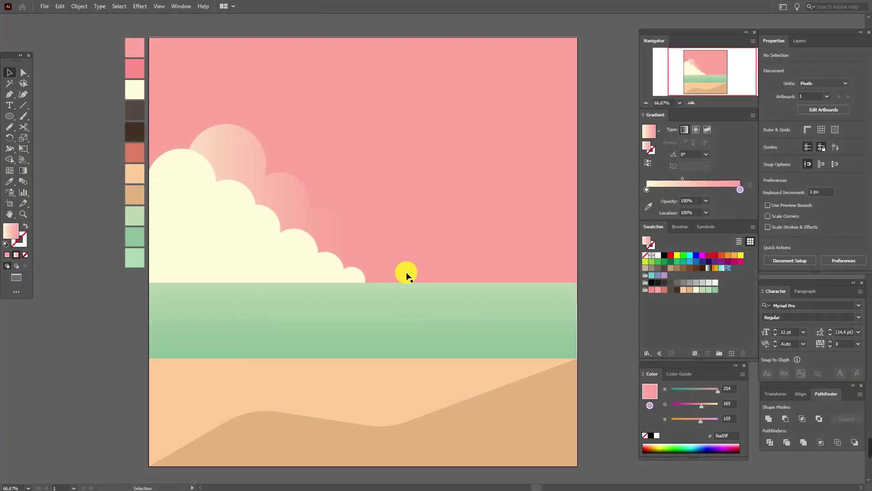
{"action": "left_click", "coordinate": [9, 181]}
Draw a thin green tapered streak from the sea's left edge to mid-sea.
{"action": "left_click", "coordinate": [132, 236]}
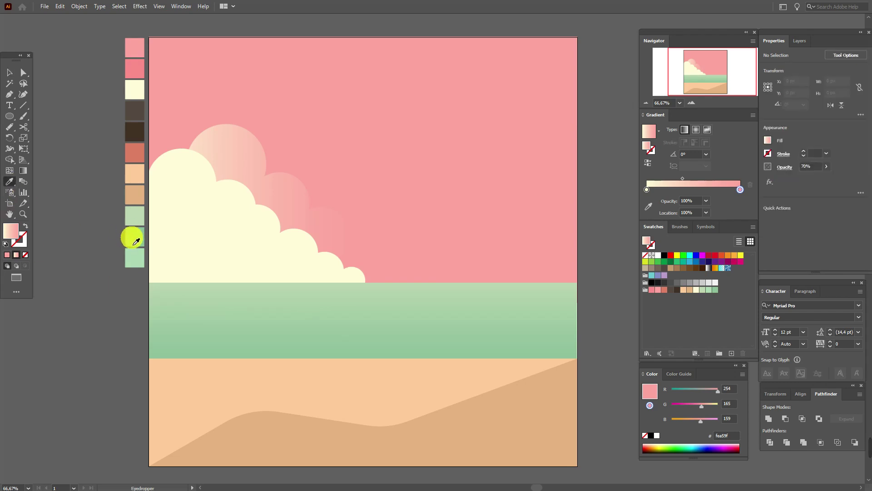
{"action": "left_click", "coordinate": [10, 95]}
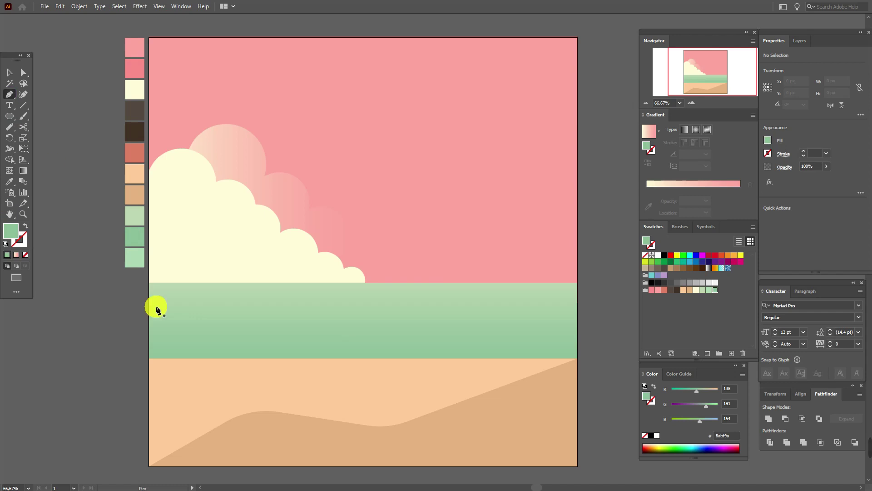
{"action": "left_click", "coordinate": [149, 296]}
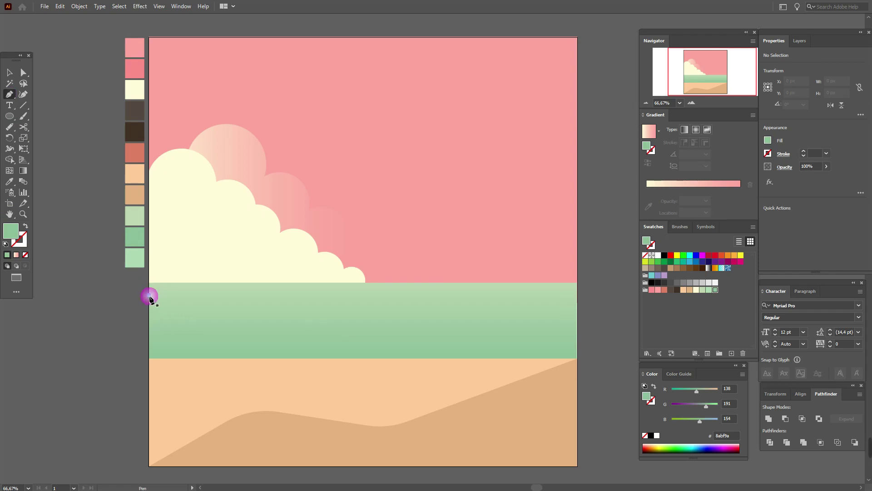
{"action": "left_click", "coordinate": [428, 301]}
{"action": "left_click", "coordinate": [149, 302]}
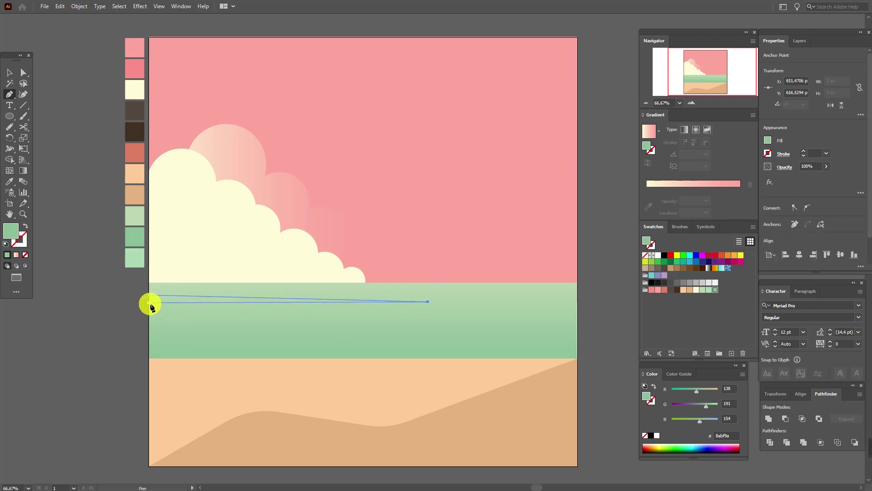
{"action": "left_click", "coordinate": [150, 296]}
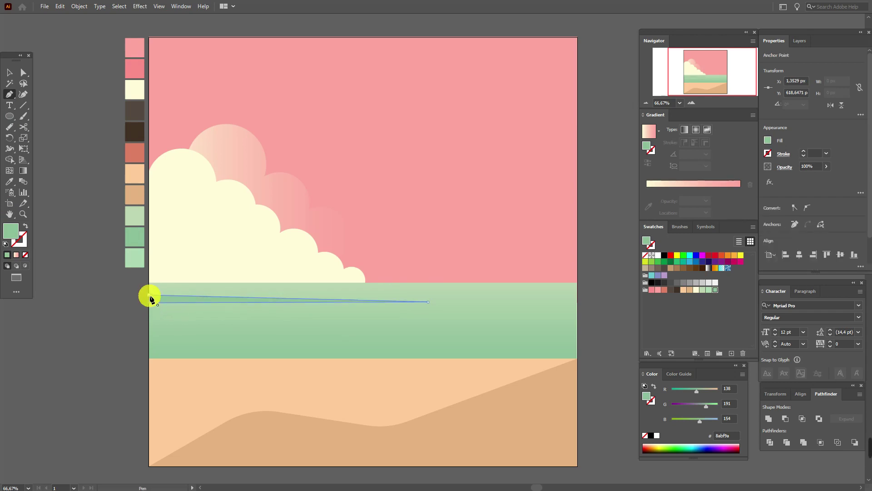
{"action": "left_click", "coordinate": [151, 298]}
{"action": "left_click", "coordinate": [576, 340]}
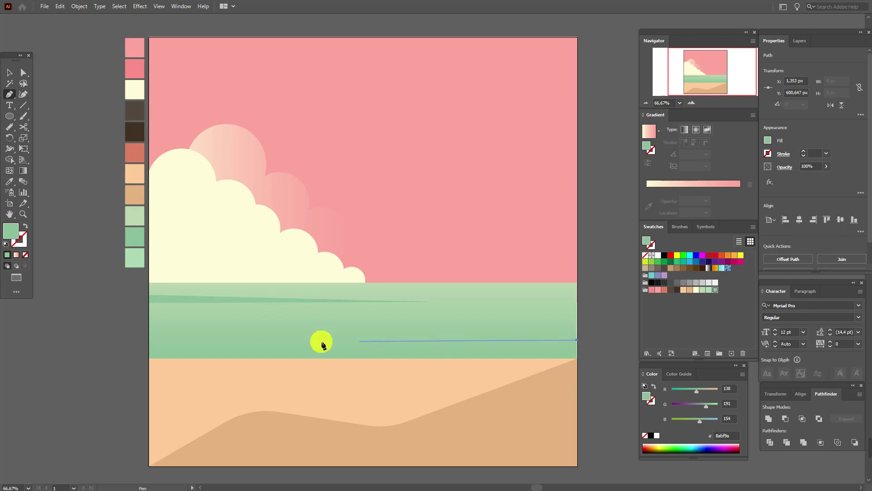
Draw a second green streak tapering in from the sea's right edge.
{"action": "left_click", "coordinate": [297, 348]}
{"action": "left_click", "coordinate": [574, 348]}
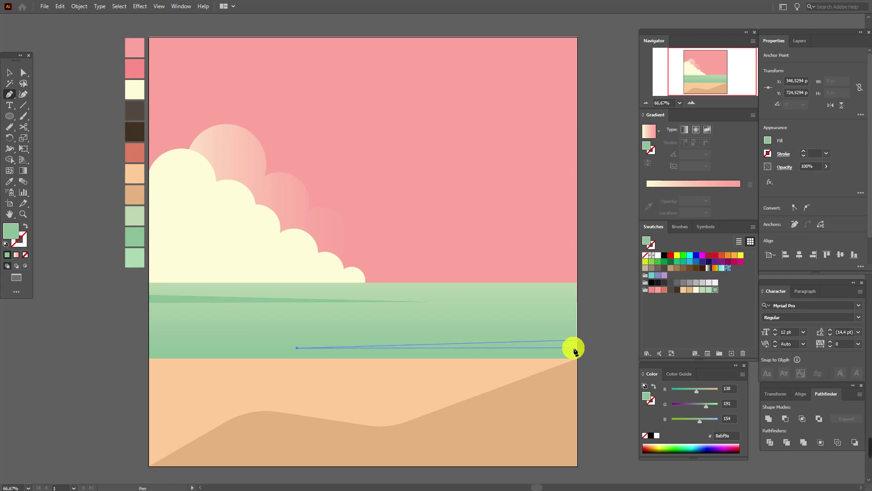
{"action": "left_click", "coordinate": [576, 349]}
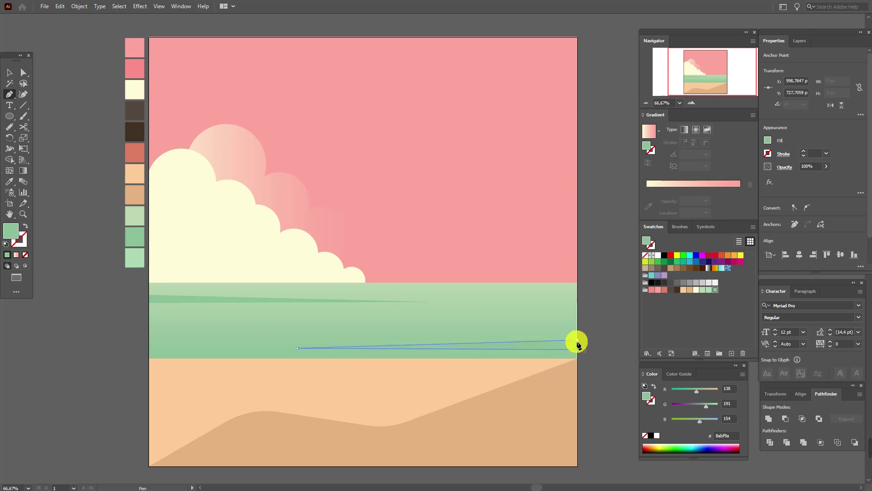
{"action": "left_click", "coordinate": [577, 341]}
{"action": "left_click", "coordinate": [9, 72]}
{"action": "left_click", "coordinate": [48, 125]}
Add a pale mint tapered streak from the left edge and zoom in on it.
{"action": "left_click", "coordinate": [9, 181]}
{"action": "left_click", "coordinate": [132, 260]}
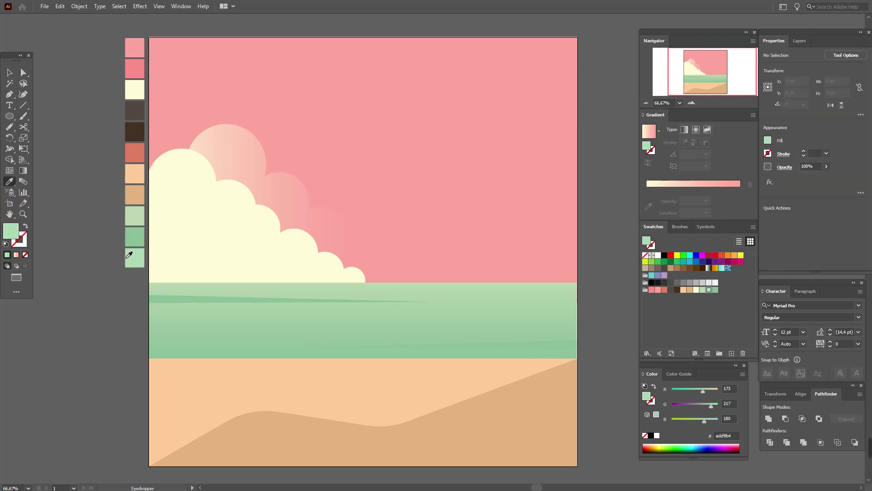
{"action": "left_click", "coordinate": [9, 94]}
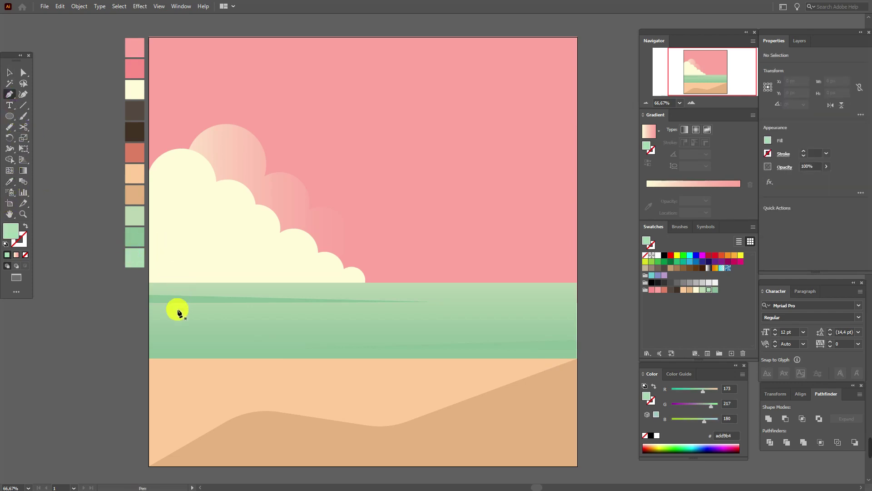
{"action": "left_click", "coordinate": [150, 321]}
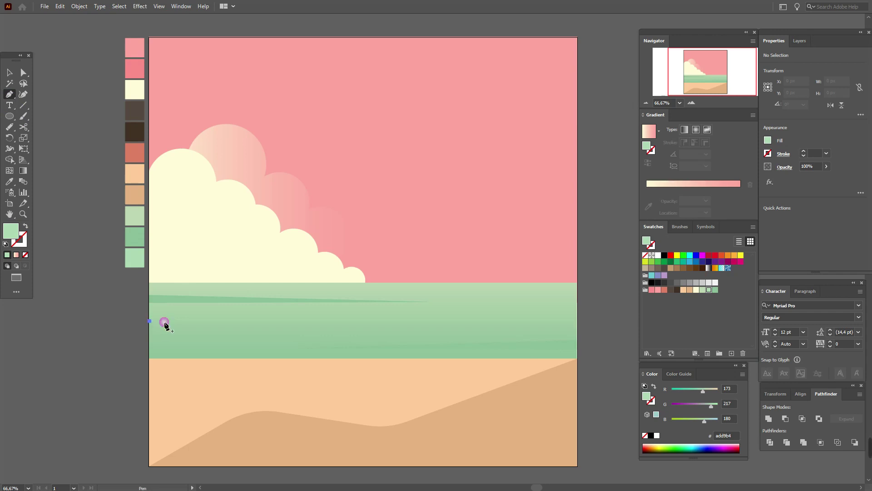
{"action": "left_click", "coordinate": [337, 323]}
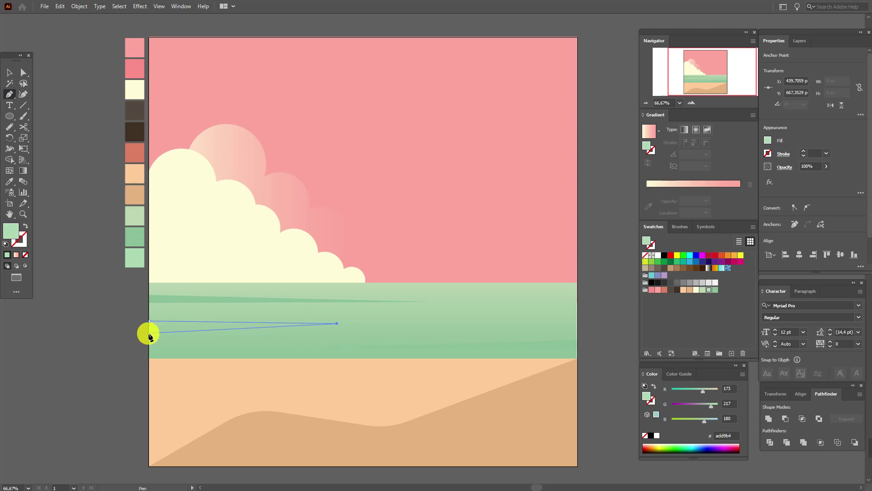
{"action": "left_click", "coordinate": [149, 333]}
{"action": "left_click", "coordinate": [16, 79]}
{"action": "left_click", "coordinate": [137, 321]}
{"action": "left_click", "coordinate": [23, 214]}
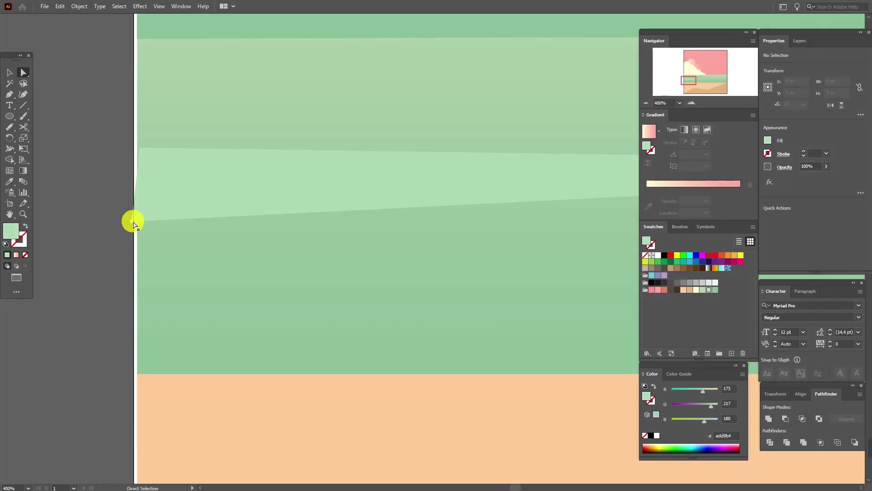
Align the existing streak's left corner with the artboard edge, then fit the artboard in view.
{"action": "left_click", "coordinate": [133, 221]}
{"action": "left_click_drag", "start_coordinate": [132, 222], "coordinate": [138, 220]}
{"action": "left_click", "coordinate": [140, 148]}
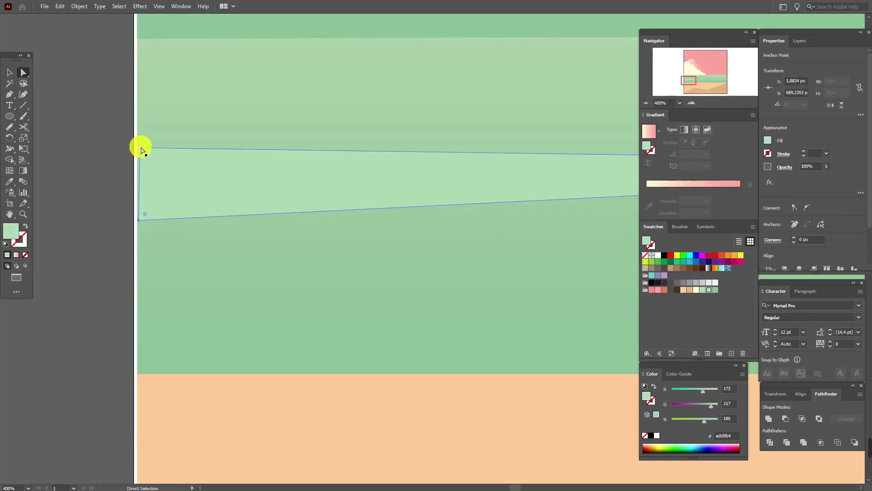
{"action": "left_click", "coordinate": [116, 151]}
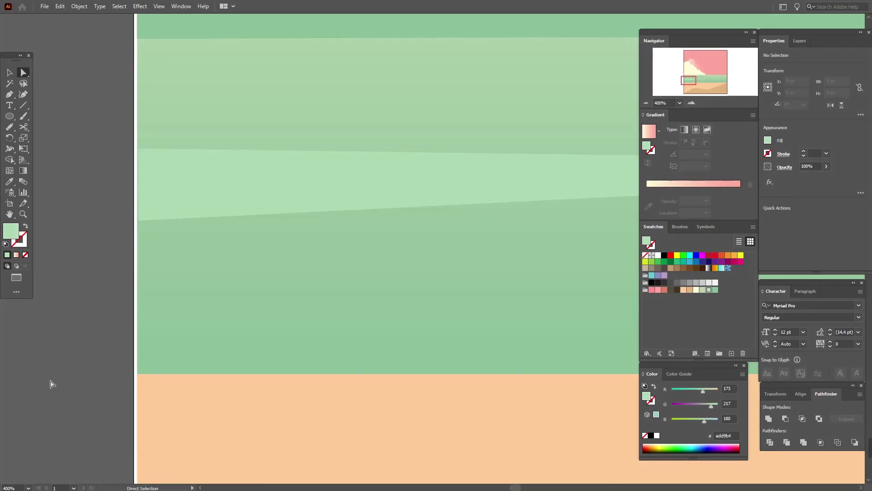
{"action": "left_click", "coordinate": [12, 482]}
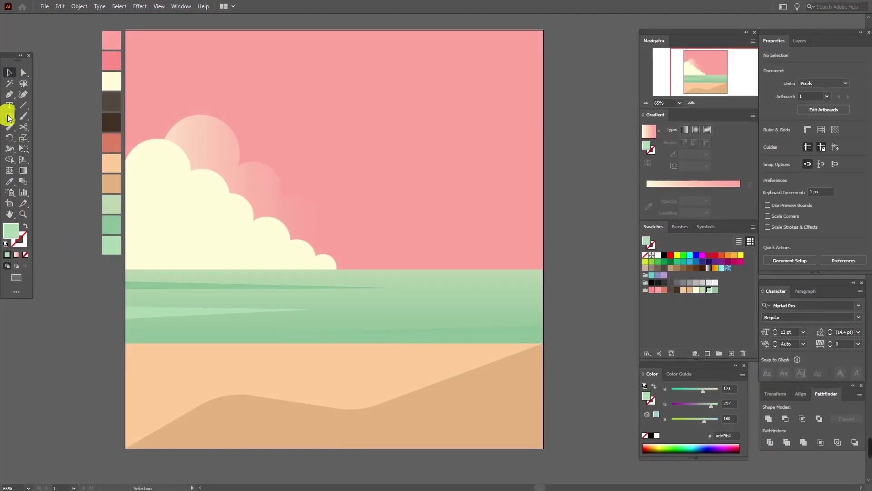
Draw a thin triangular streak from the sea's right edge to a tip near mid-sea.
{"action": "left_click", "coordinate": [9, 95]}
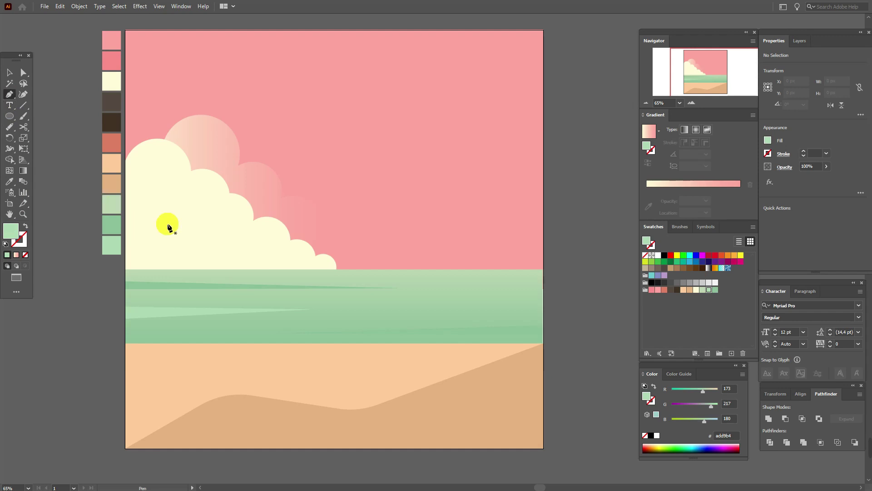
{"action": "left_click", "coordinate": [543, 321]}
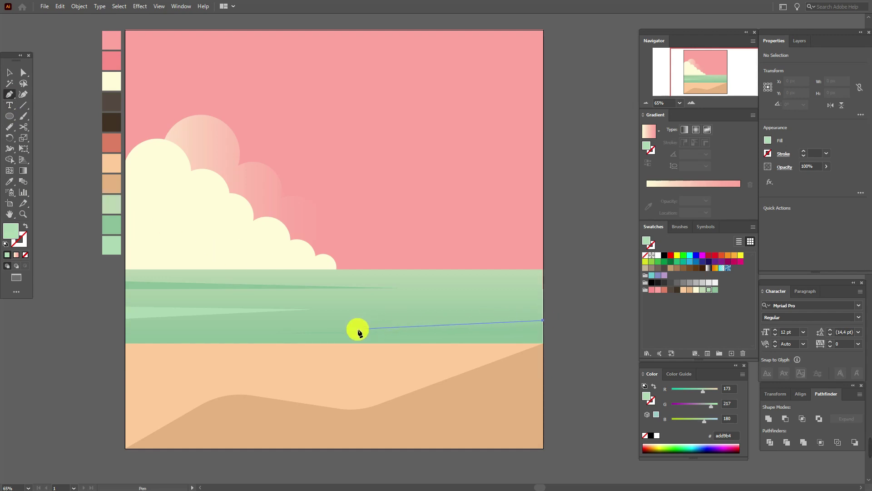
{"action": "left_click", "coordinate": [356, 330]}
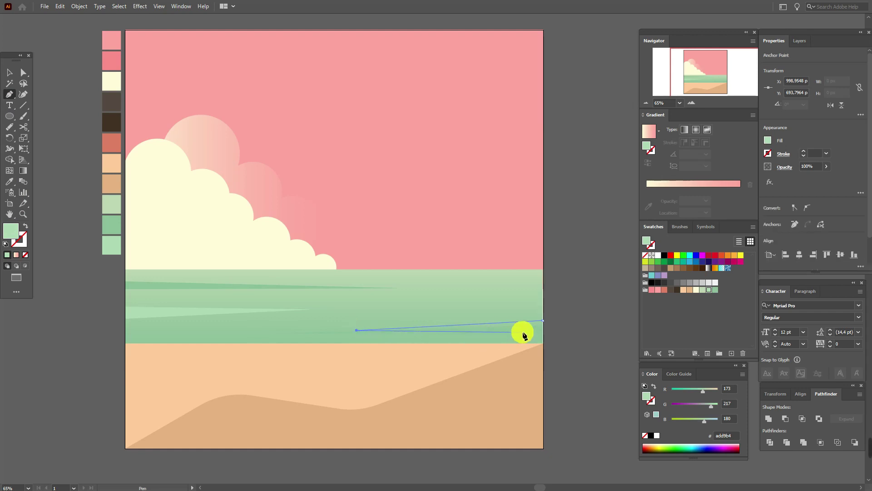
{"action": "left_click", "coordinate": [543, 328]}
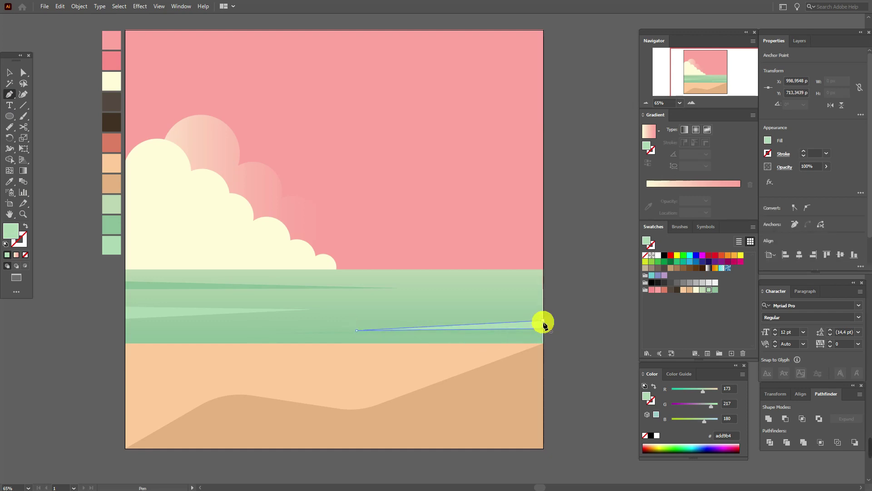
{"action": "left_click", "coordinate": [543, 321]}
{"action": "left_click", "coordinate": [6, 73]}
Sample the cream swatch as fill and draw a second thin sliver from the right edge.
{"action": "left_click", "coordinate": [54, 100]}
{"action": "left_click", "coordinate": [9, 181]}
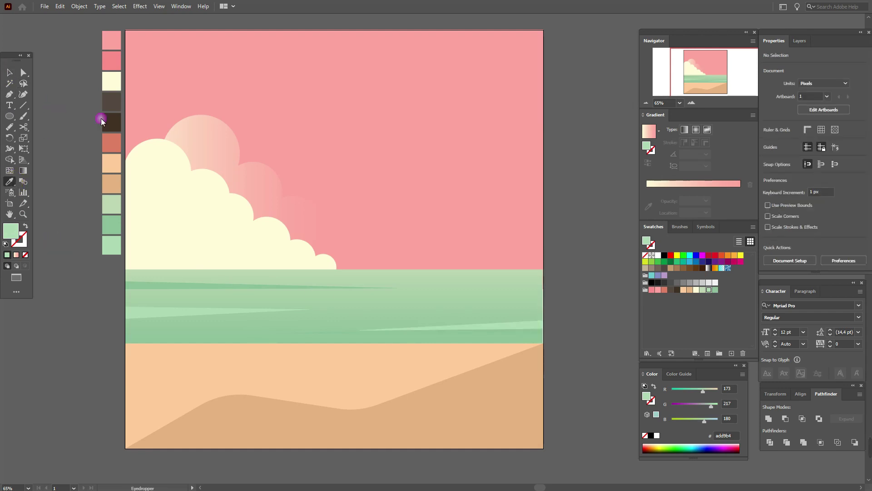
{"action": "left_click", "coordinate": [111, 84]}
{"action": "left_click", "coordinate": [9, 95]}
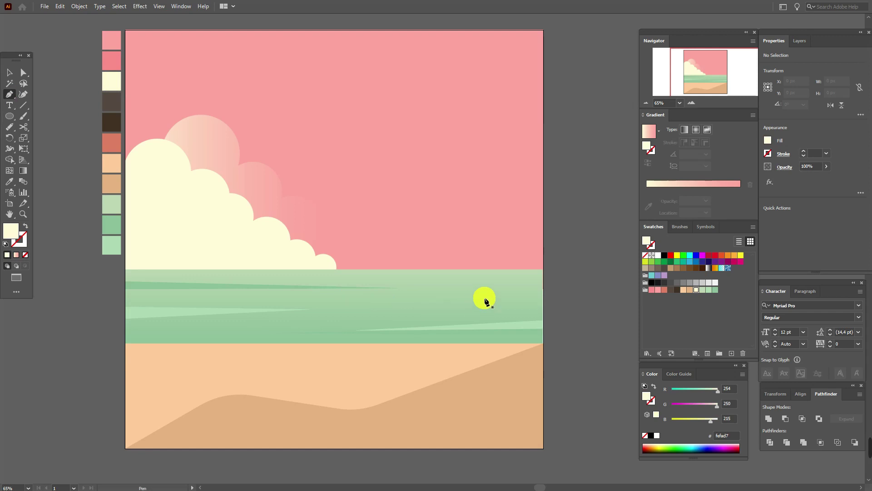
{"action": "left_click", "coordinate": [542, 276]}
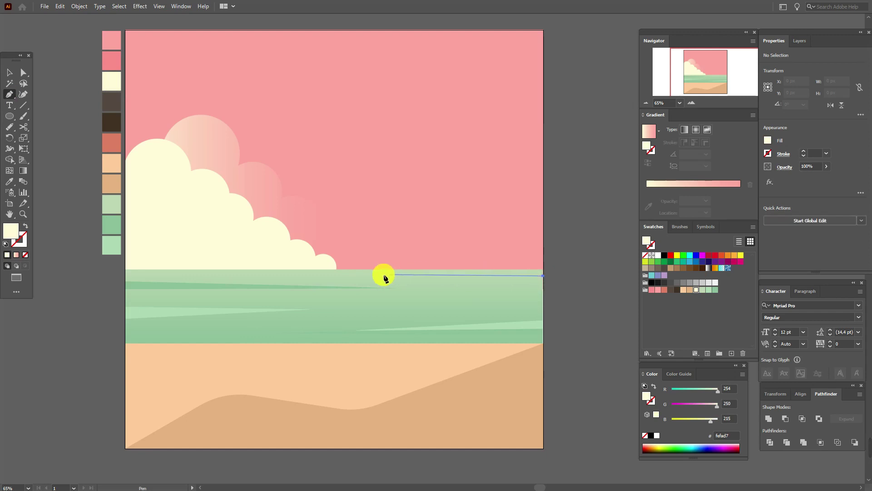
{"action": "left_click", "coordinate": [332, 277]}
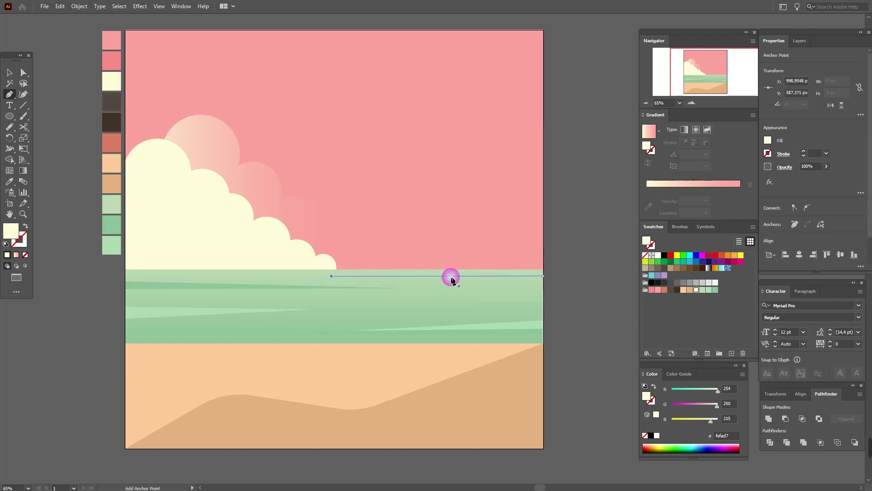
{"action": "left_click", "coordinate": [543, 285]}
{"action": "left_click", "coordinate": [543, 276]}
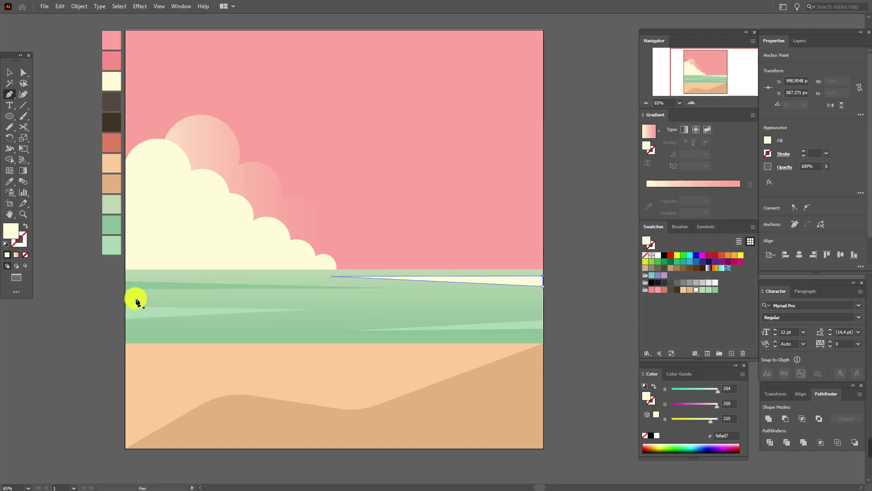
Draw a thin cream triangle from the sea's left edge to the middle, then deselect.
{"action": "left_click", "coordinate": [125, 296]}
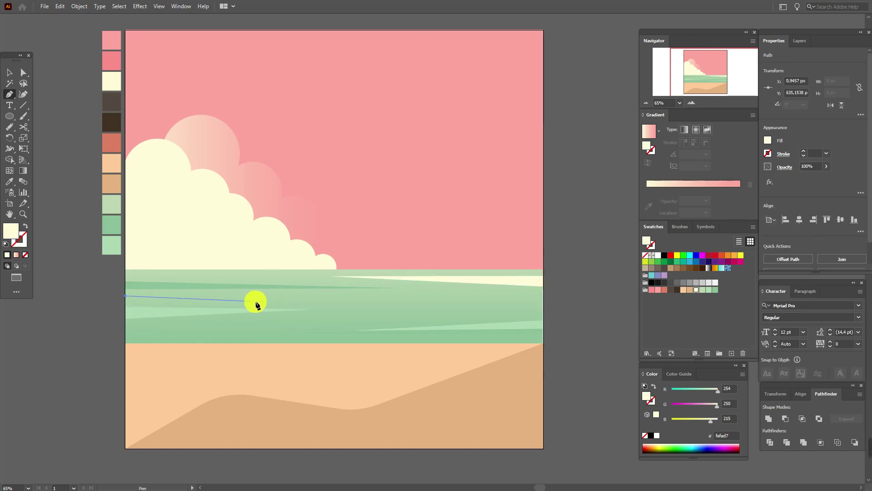
{"action": "left_click", "coordinate": [365, 301]}
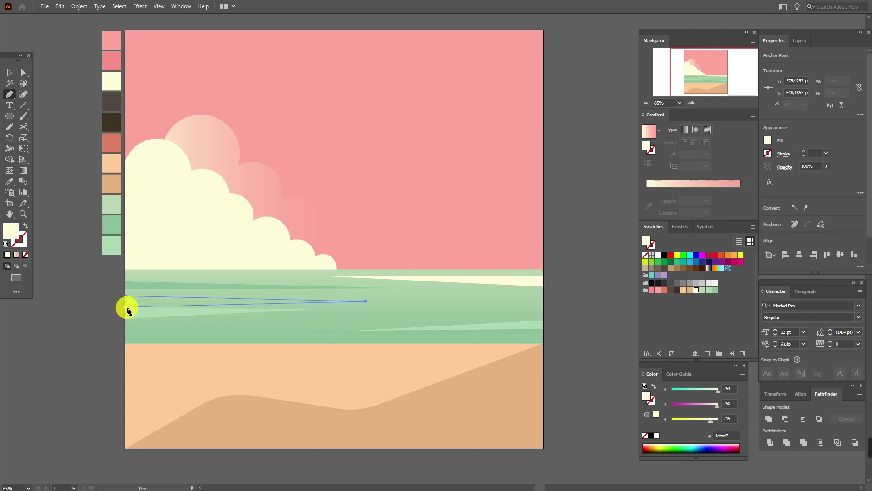
{"action": "left_click", "coordinate": [126, 309]}
{"action": "left_click", "coordinate": [126, 295]}
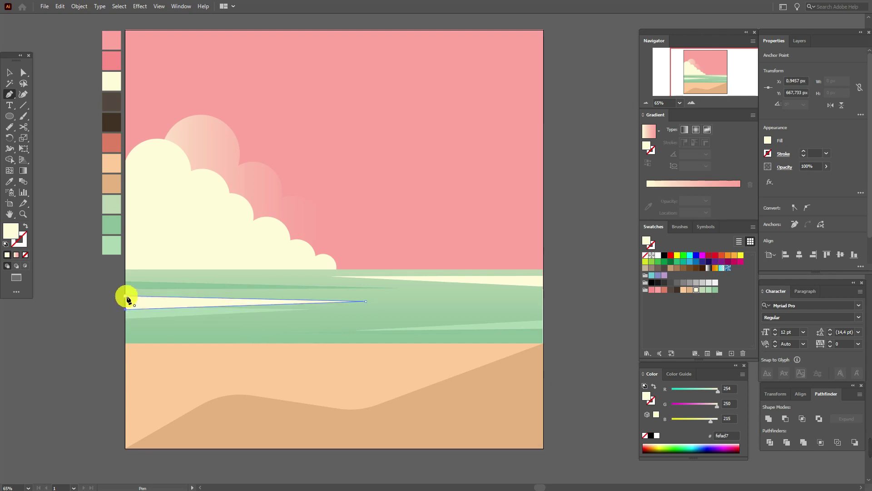
{"action": "left_click", "coordinate": [9, 72]}
{"action": "left_click", "coordinate": [49, 97]}
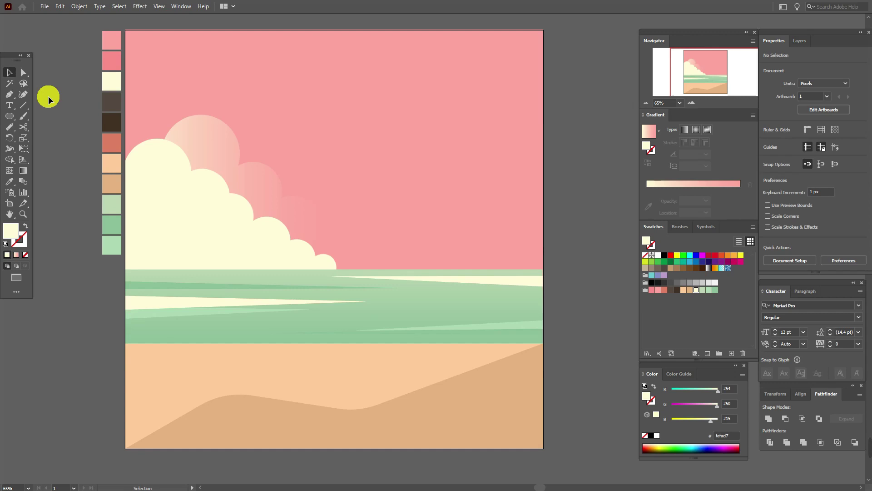
Draw a thin cream sliver along the shoreline from the left edge.
{"action": "left_click", "coordinate": [13, 97]}
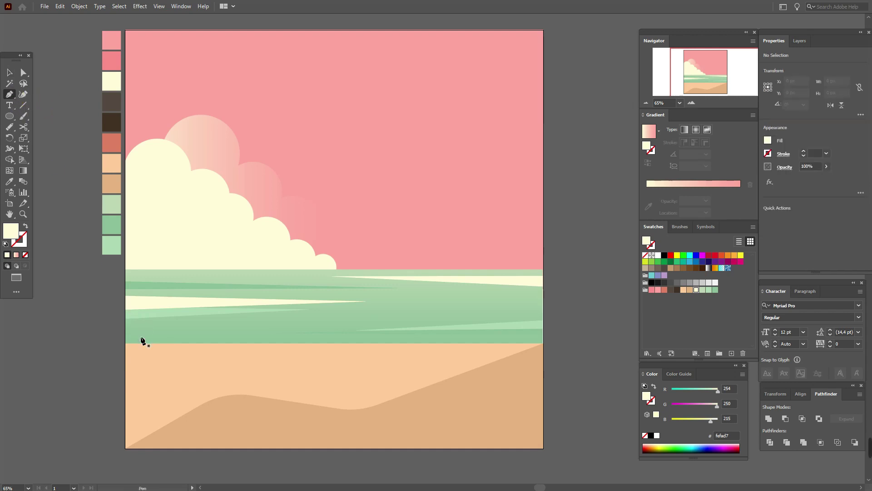
{"action": "left_click", "coordinate": [126, 343]}
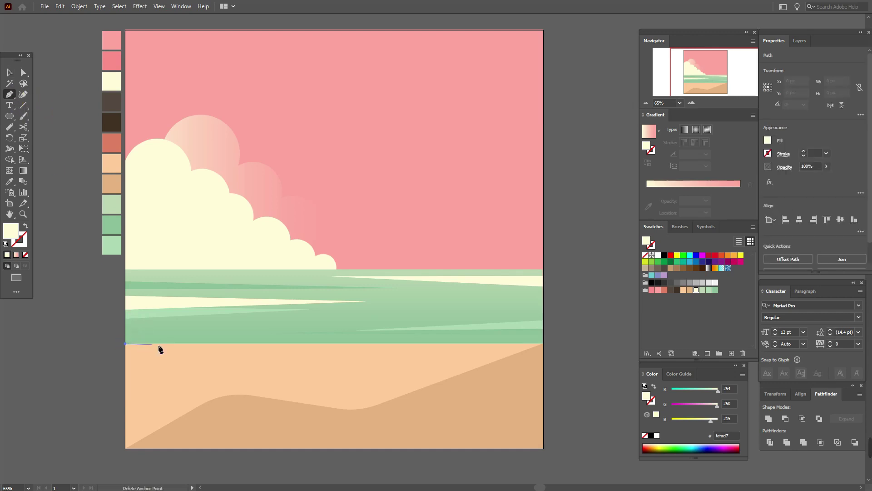
{"action": "left_click", "coordinate": [261, 342]}
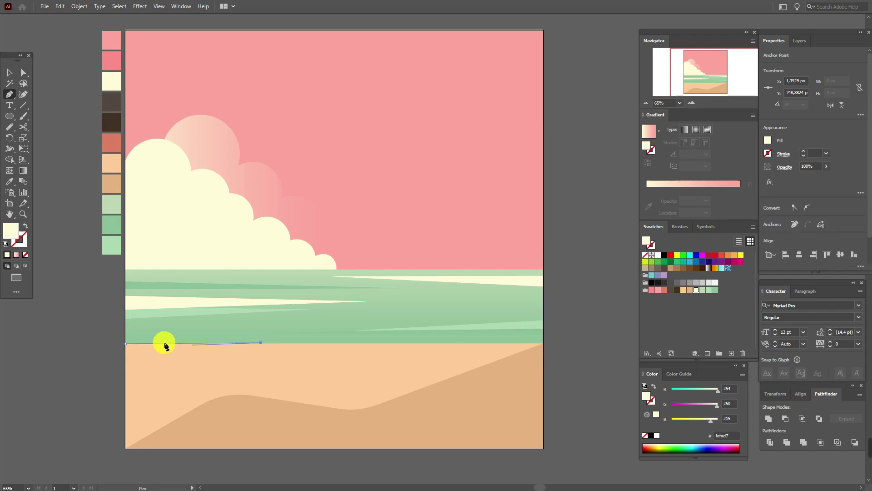
{"action": "left_click", "coordinate": [126, 346]}
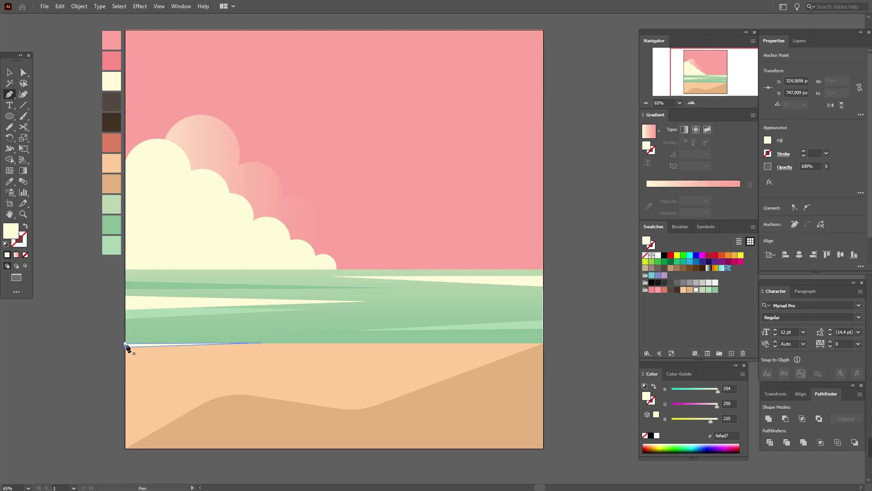
Draw a matching shoreline sliver from the right edge, then deselect.
{"action": "left_click", "coordinate": [543, 340]}
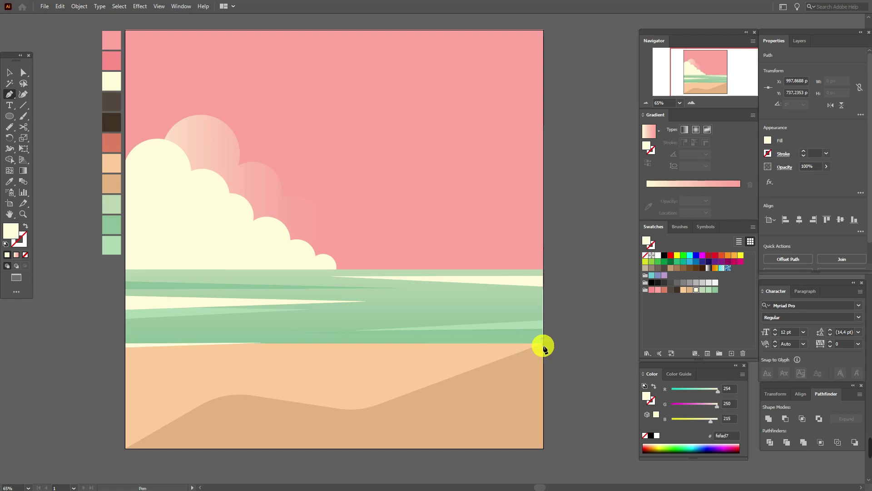
{"action": "left_click", "coordinate": [544, 345]}
{"action": "left_click", "coordinate": [296, 345]}
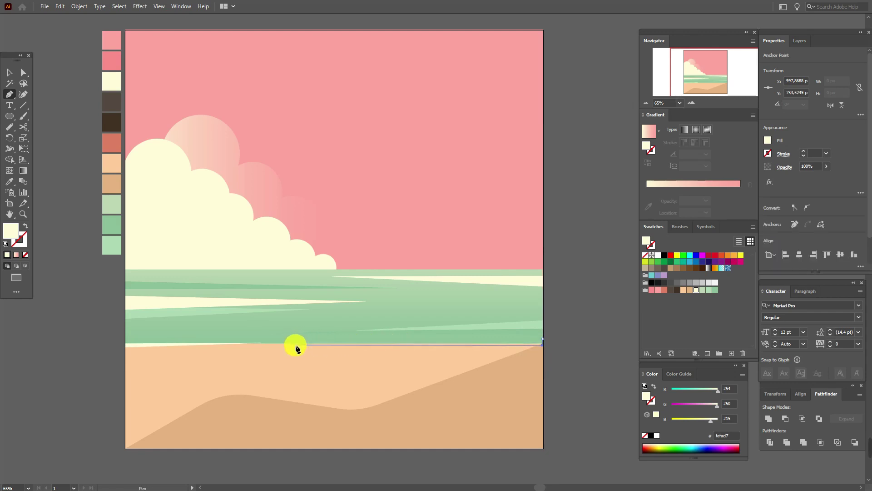
{"action": "left_click", "coordinate": [544, 342]}
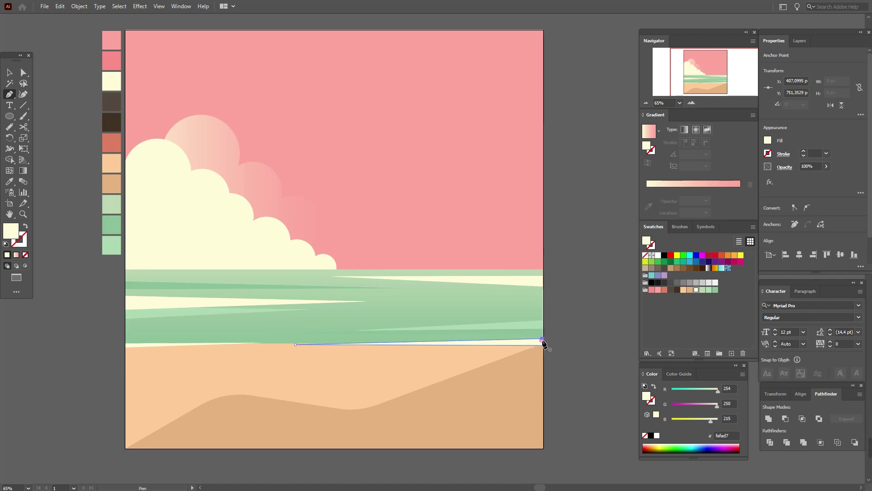
{"action": "left_click", "coordinate": [9, 73]}
{"action": "left_click", "coordinate": [53, 90]}
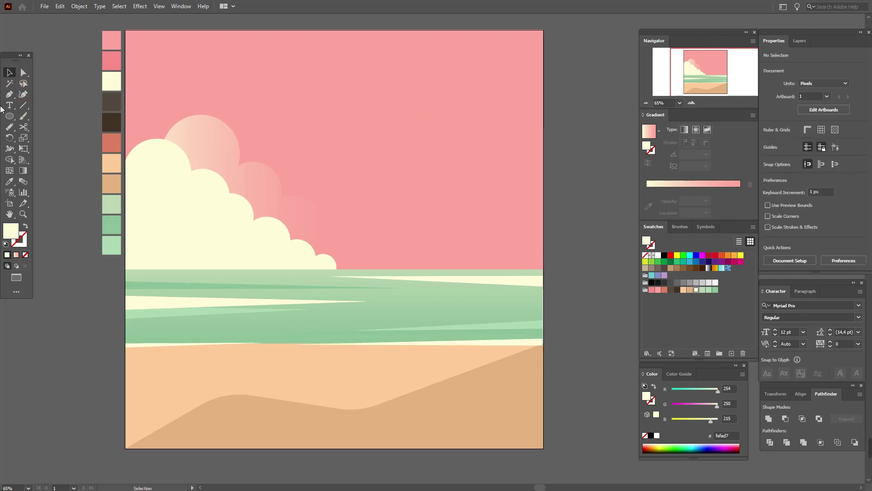
Create a 150×150 px cream circle and move it up into the pink sky.
{"action": "left_click", "coordinate": [9, 117]}
{"action": "left_click", "coordinate": [366, 151]}
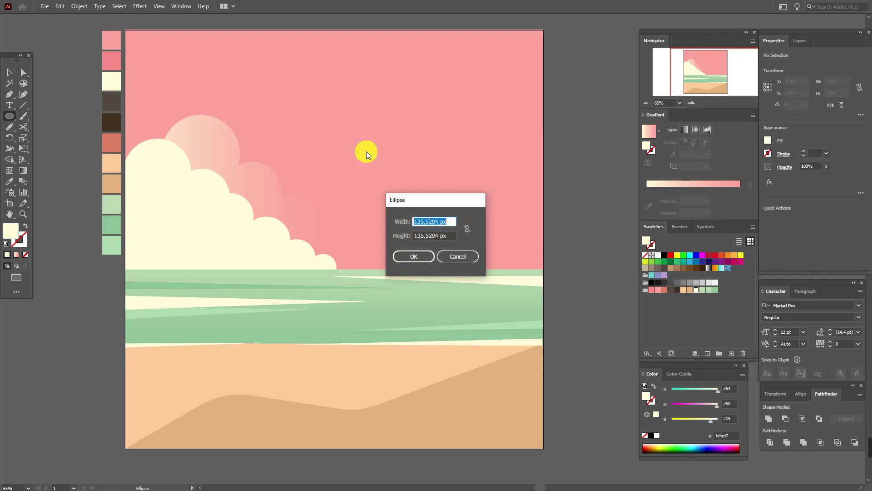
{"action": "type", "text": "150"}
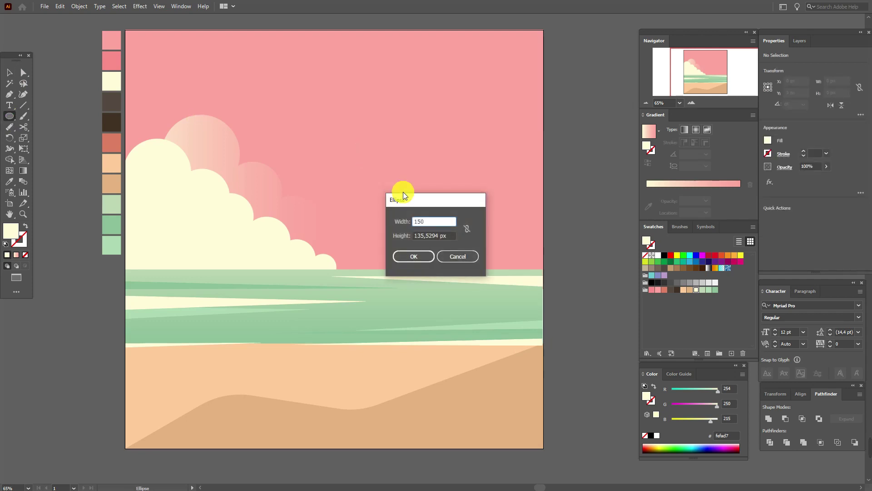
{"action": "key", "text": "Tab"}
{"action": "type", "text": "1"}
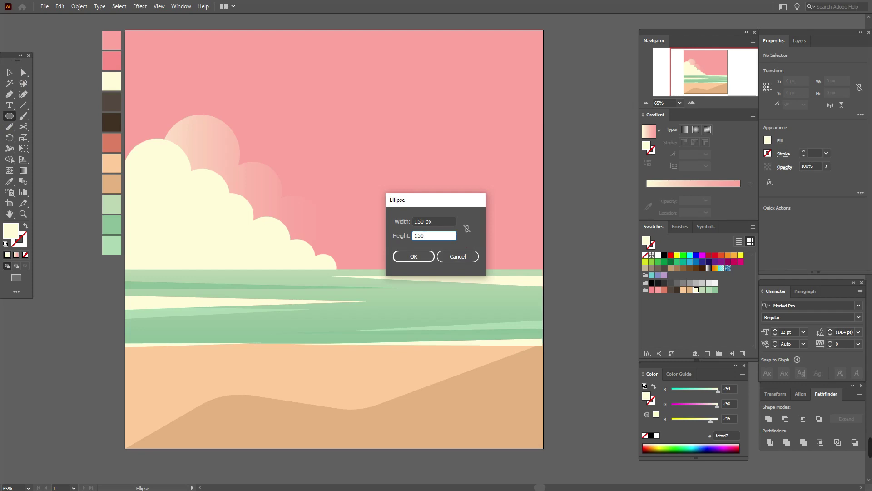
{"action": "left_click", "coordinate": [402, 258]}
{"action": "left_click", "coordinate": [10, 72]}
{"action": "left_click_drag", "start_coordinate": [411, 182], "coordinate": [344, 145]}
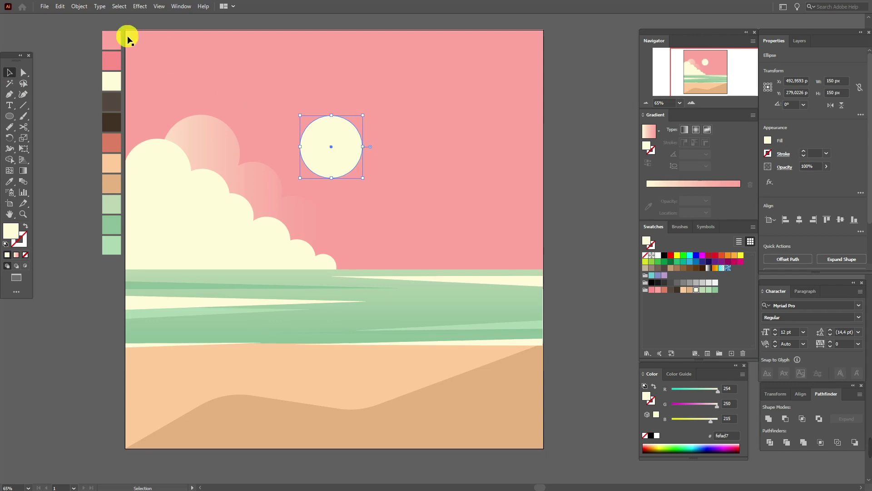
Add a 15 px Offset Path ring around the sun at 20% opacity.
{"action": "left_click", "coordinate": [81, 6]}
{"action": "mouse_move", "coordinate": [150, 222]}
{"action": "left_click", "coordinate": [263, 257]}
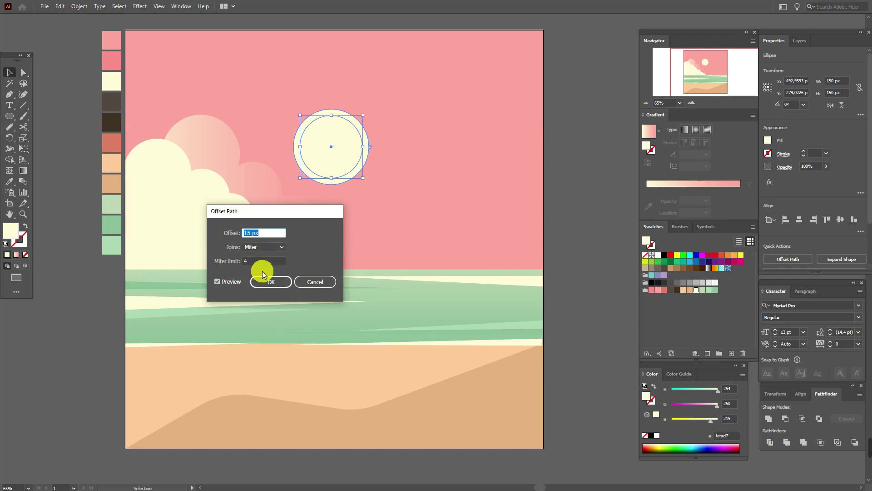
{"action": "left_click", "coordinate": [262, 278]}
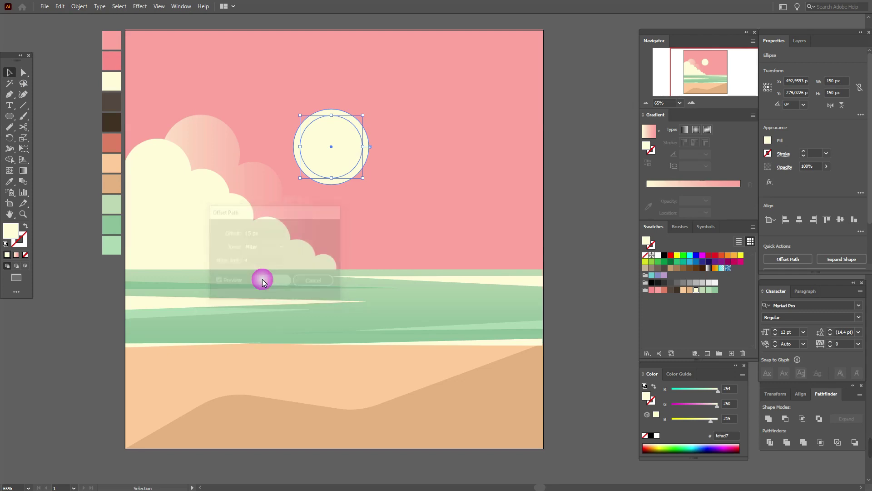
{"action": "left_click", "coordinate": [804, 168]}
{"action": "type", "text": "0"}
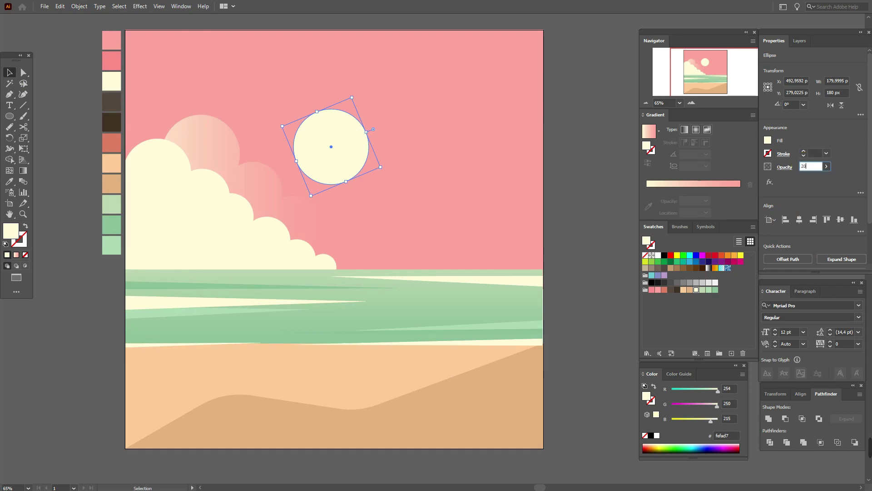
{"action": "key", "text": "Return"}
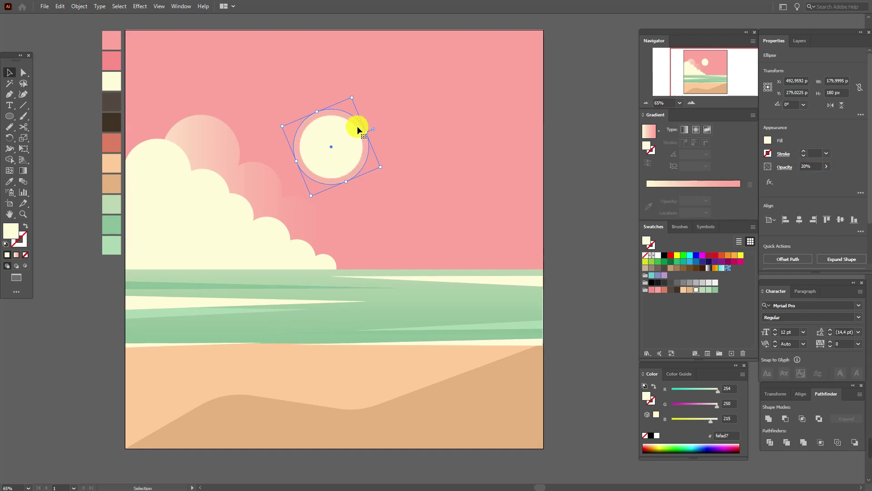
Repeat Offset Path twice for a second and third glow ring, then deselect.
{"action": "left_click", "coordinate": [79, 6]}
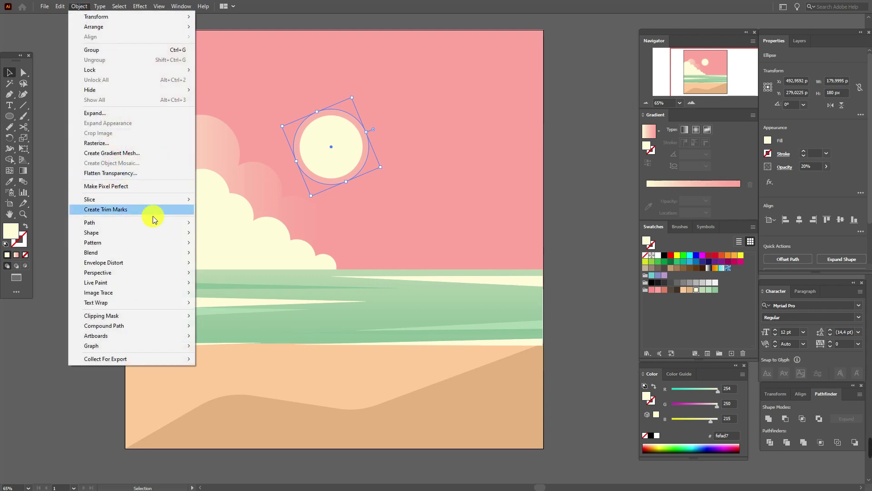
{"action": "mouse_move", "coordinate": [153, 226]}
{"action": "left_click", "coordinate": [228, 252]}
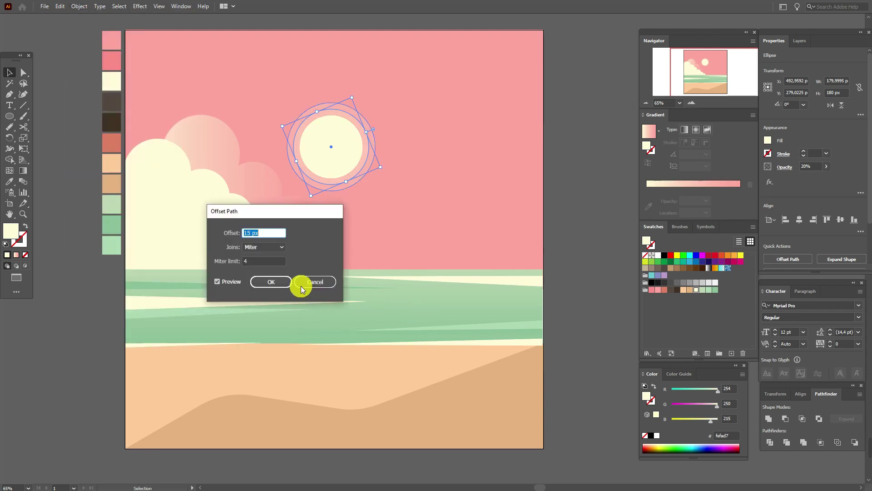
{"action": "left_click", "coordinate": [273, 282]}
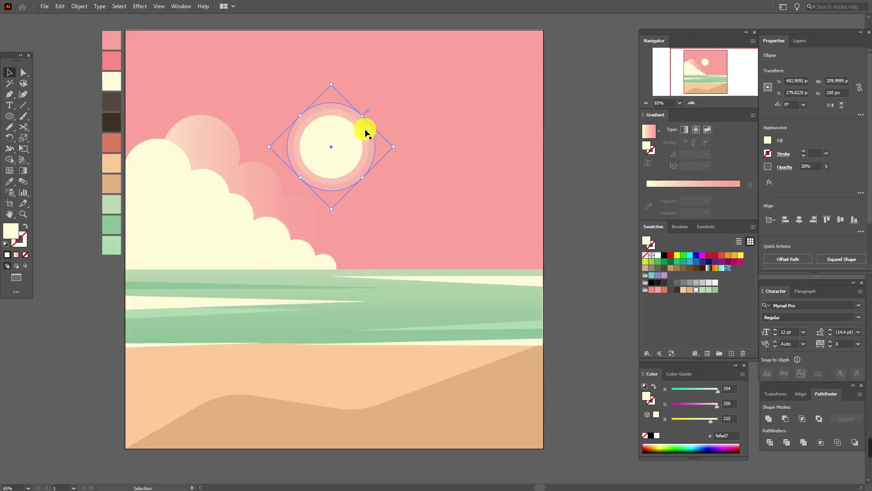
{"action": "left_click", "coordinate": [79, 7]}
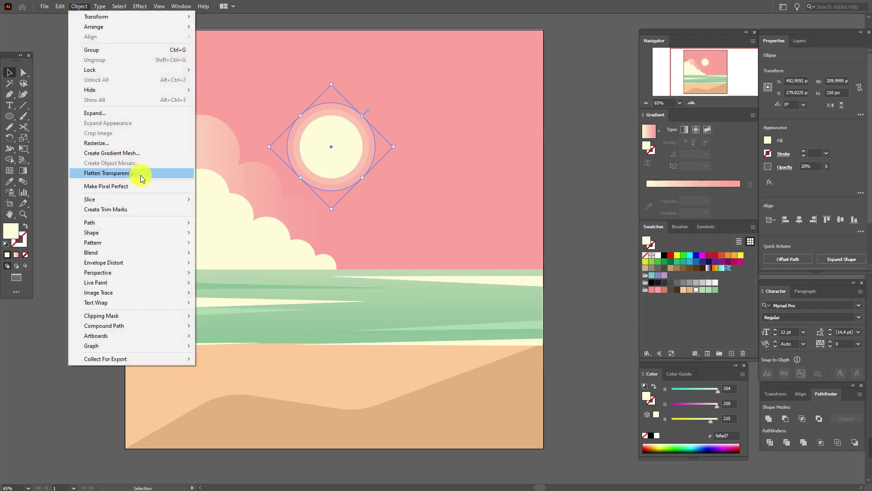
{"action": "mouse_move", "coordinate": [165, 226]}
{"action": "left_click", "coordinate": [226, 256]}
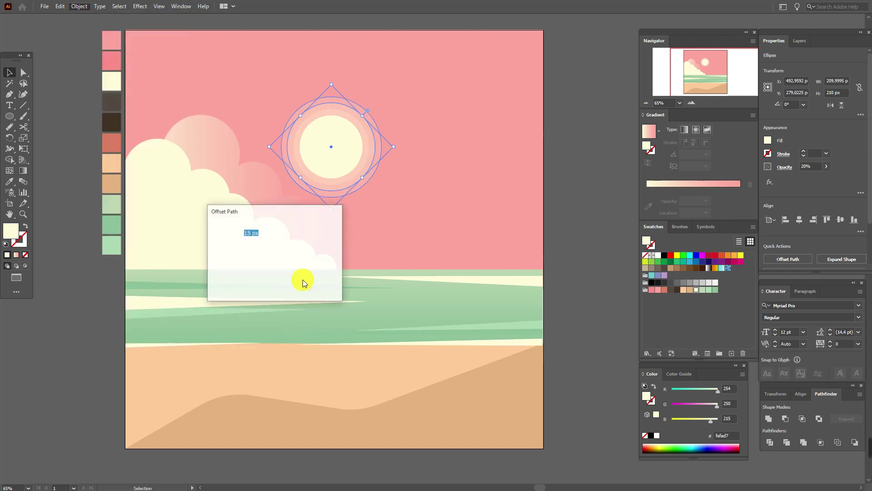
{"action": "left_click", "coordinate": [274, 284]}
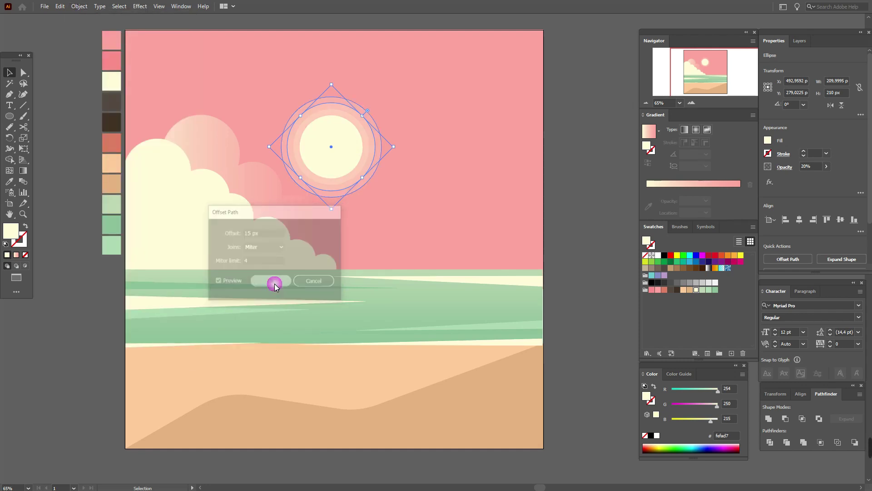
{"action": "left_click", "coordinate": [74, 171]}
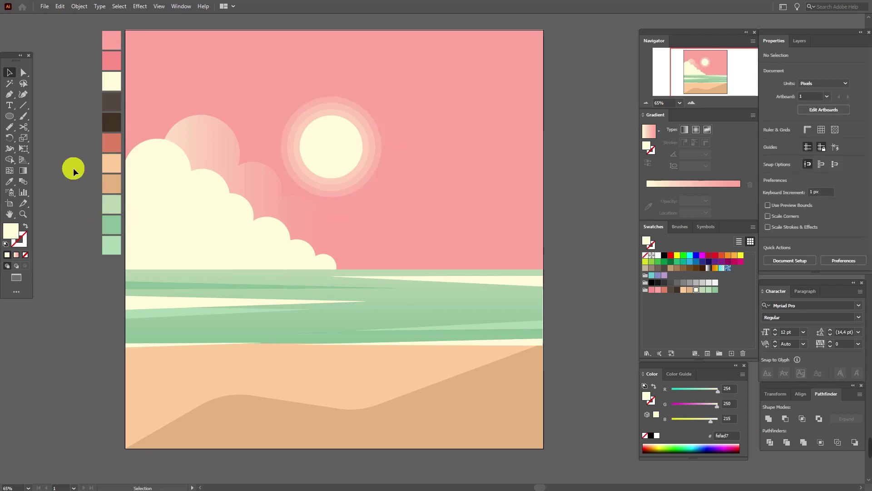
Move the sun and its rings higher and scale them to about 311 px across.
{"action": "left_click_drag", "start_coordinate": [303, 26], "coordinate": [533, 157]}
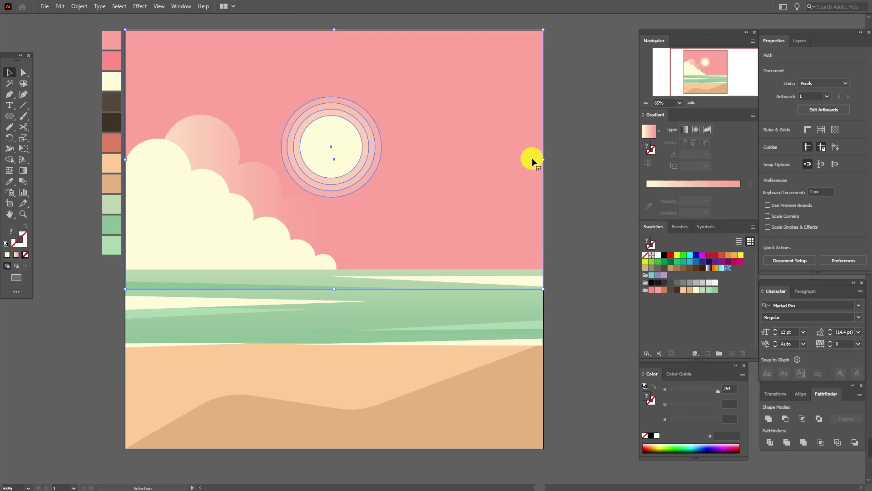
{"action": "left_click", "coordinate": [500, 163], "text": "shift"}
{"action": "left_click_drag", "start_coordinate": [325, 154], "coordinate": [328, 136]}
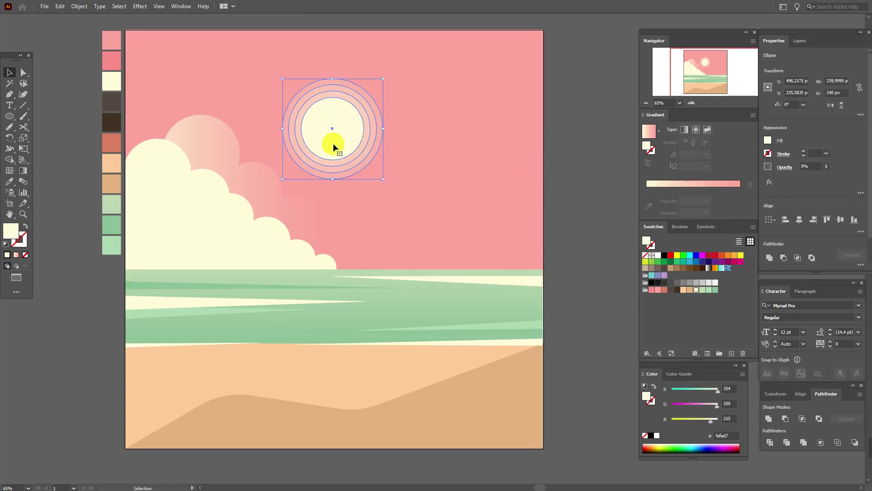
{"action": "left_click_drag", "start_coordinate": [337, 183], "coordinate": [339, 204]}
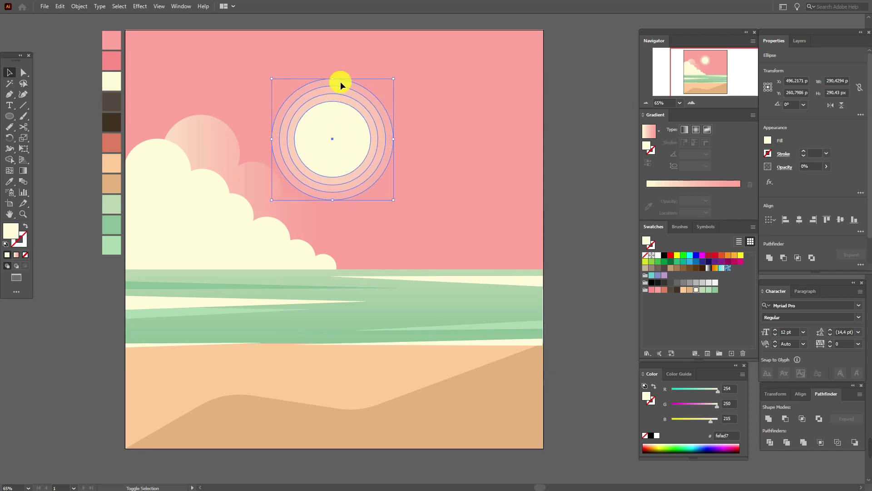
{"action": "left_click_drag", "start_coordinate": [334, 80], "coordinate": [336, 76]}
{"action": "left_click_drag", "start_coordinate": [331, 100], "coordinate": [334, 123]}
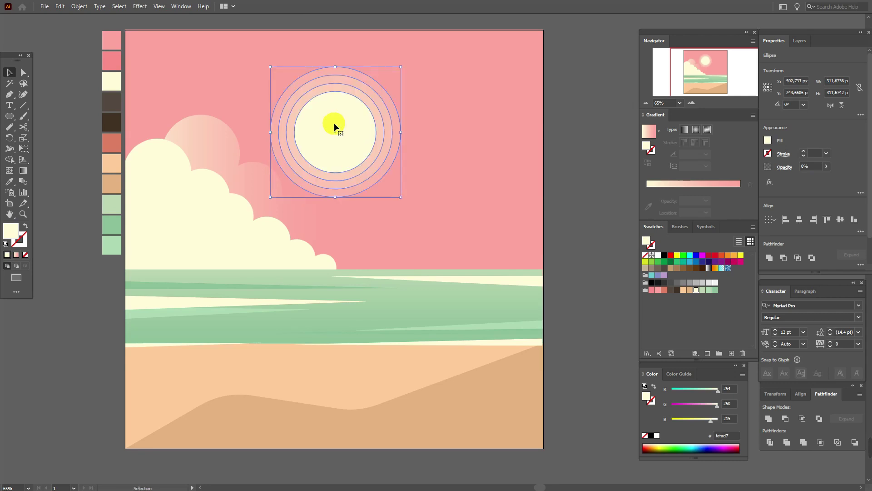
{"action": "left_click", "coordinate": [565, 155]}
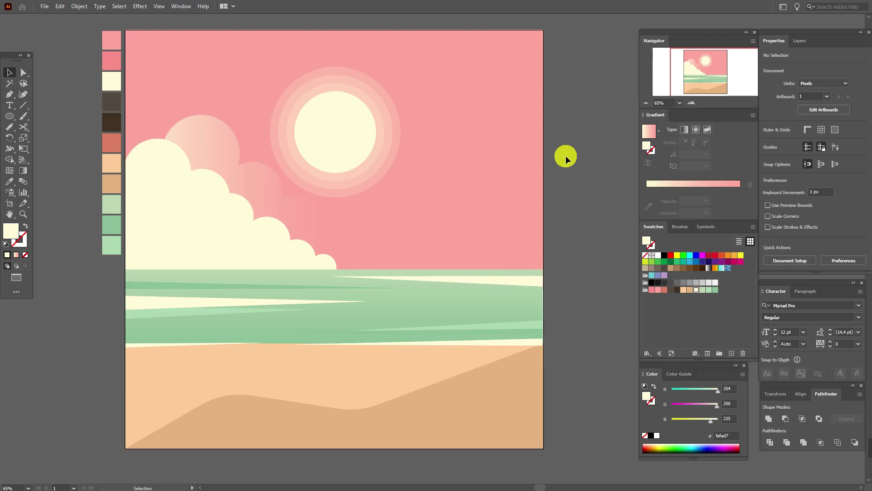
Sample the dark brown swatch and create a three-point star to form a triangle.
{"action": "left_click", "coordinate": [10, 182]}
{"action": "left_click", "coordinate": [113, 128]}
{"action": "left_click_drag", "start_coordinate": [15, 123], "coordinate": [53, 163]}
{"action": "left_click", "coordinate": [62, 167]}
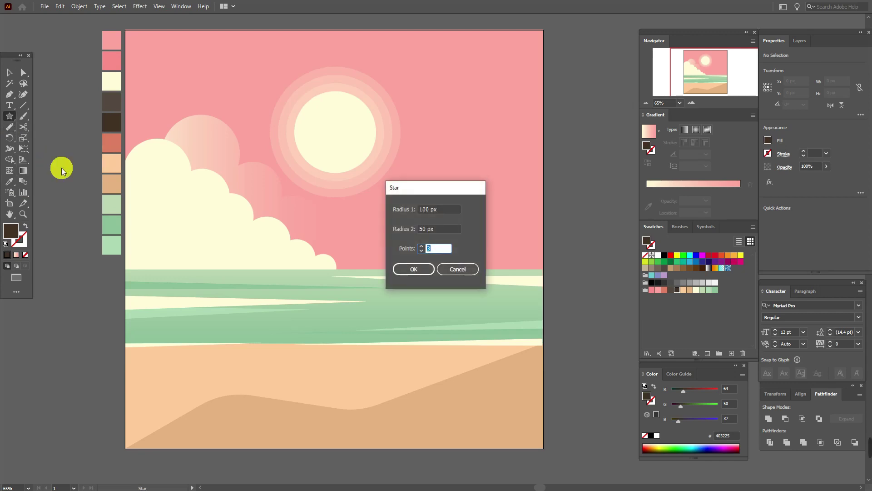
{"action": "left_click", "coordinate": [426, 265]}
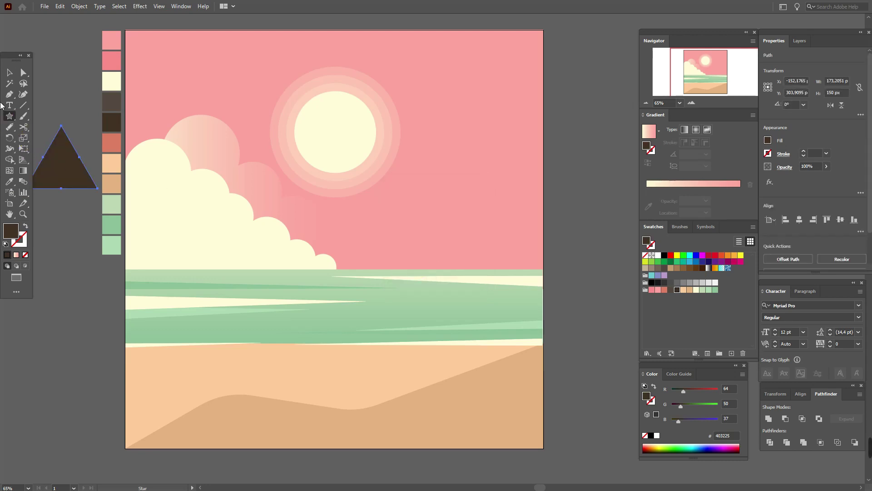
Place the triangle on the horizon right of the sun and sample the grey-brown colour.
{"action": "left_click", "coordinate": [8, 73]}
{"action": "left_click_drag", "start_coordinate": [64, 178], "coordinate": [429, 257]}
{"action": "left_click", "coordinate": [597, 253]}
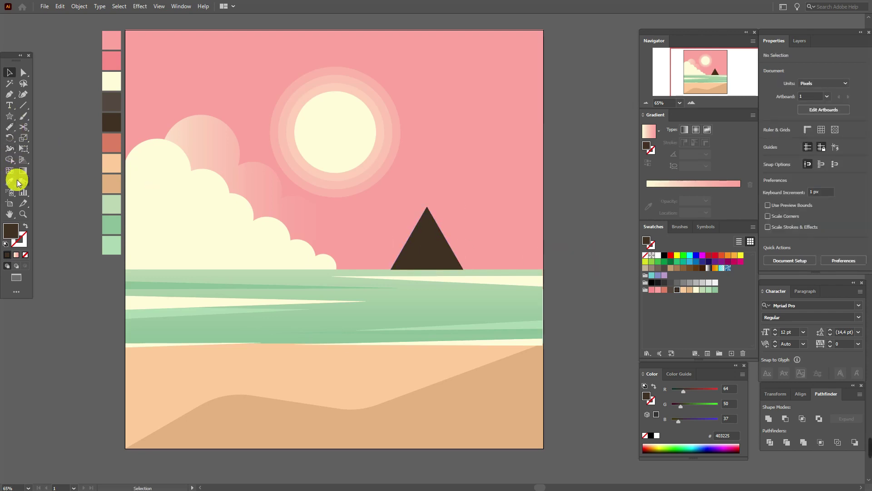
{"action": "left_click", "coordinate": [110, 101]}
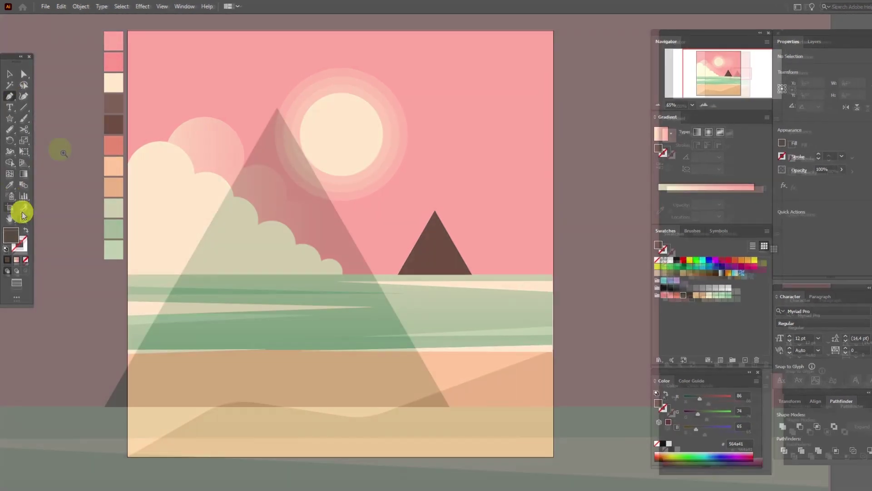
Draw a grey-brown facet from the apex over the triangle's left base portion.
{"action": "left_click", "coordinate": [10, 97]}
{"action": "left_click", "coordinate": [273, 108]}
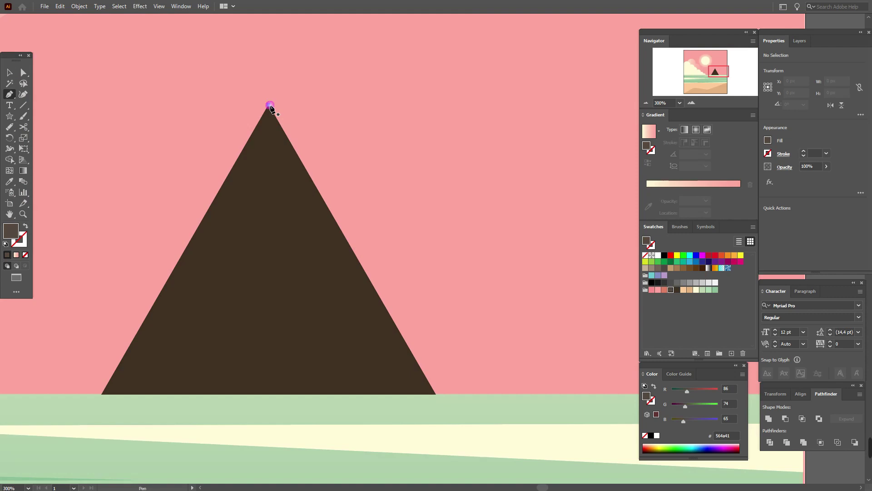
{"action": "left_click", "coordinate": [101, 394]}
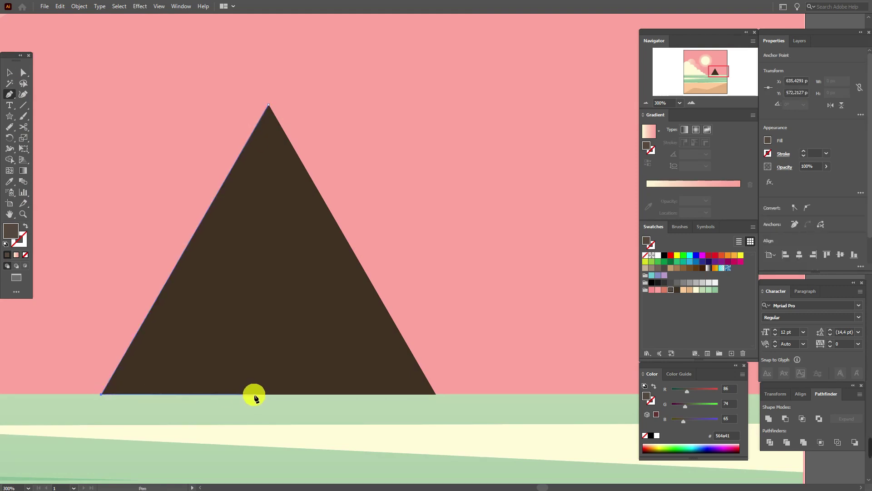
{"action": "left_click", "coordinate": [206, 394]}
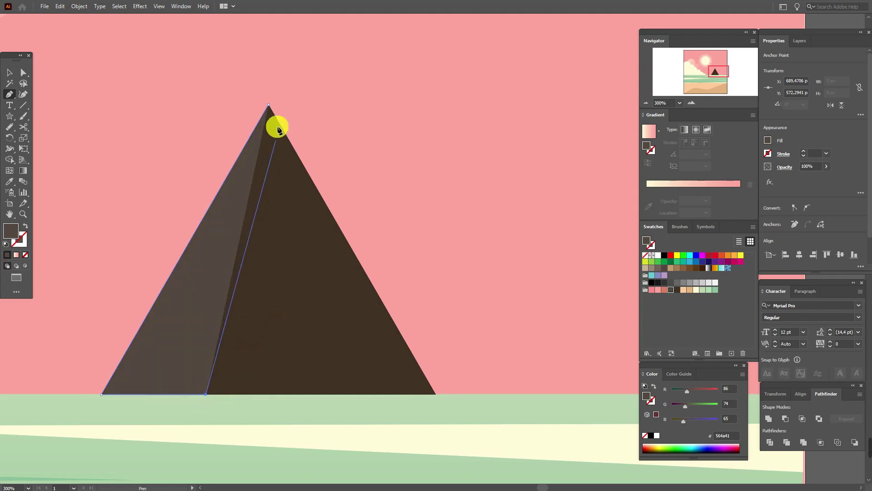
{"action": "left_click", "coordinate": [269, 108]}
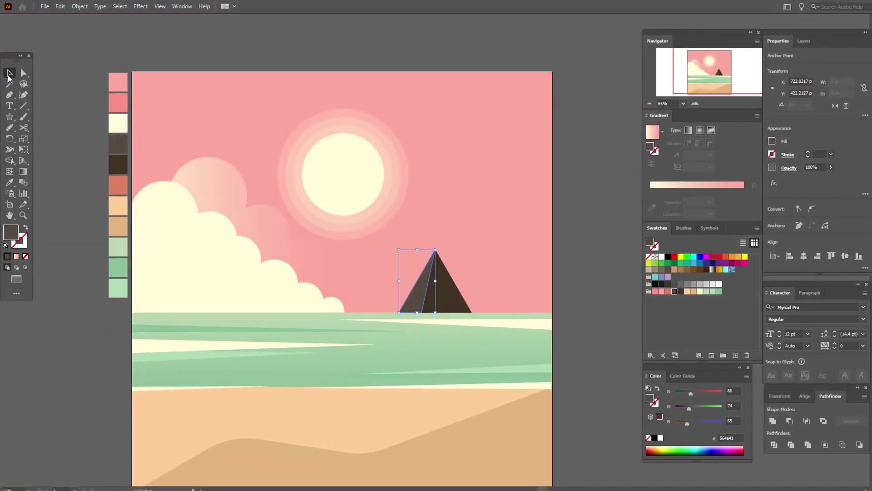
Select both pyramid faces and nudge them left.
{"action": "left_click", "coordinate": [413, 296]}
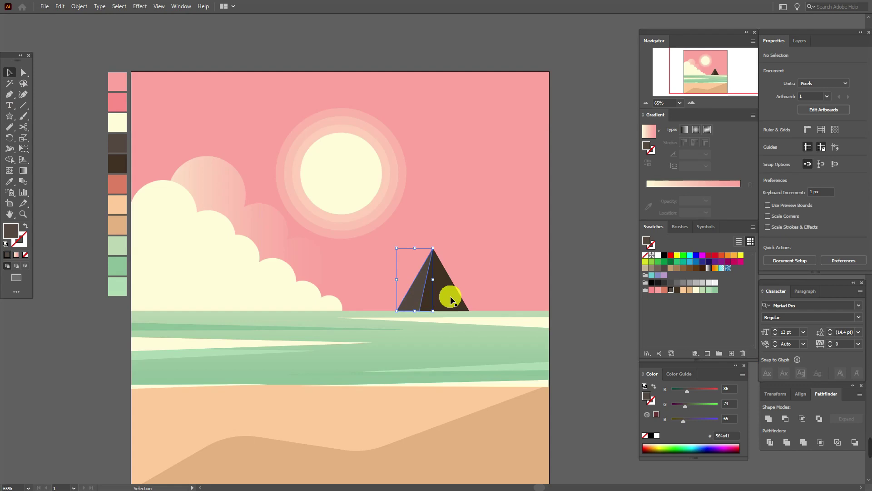
{"action": "left_click", "coordinate": [453, 301], "text": "shift"}
{"action": "key", "text": "Left"}
{"action": "key", "text": "Left"}
{"action": "key", "text": "Left"}
{"action": "key", "text": "Left"}
{"action": "key", "text": "Left"}
{"action": "key", "text": "Left"}
{"action": "key", "text": "Left"}
{"action": "key", "text": "Left"}
{"action": "key", "text": "Left"}
{"action": "key", "text": "Left"}
{"action": "key", "text": "Left"}
{"action": "key", "text": "Left"}
{"action": "key", "text": "Left"}
{"action": "key", "text": "Left"}
{"action": "key", "text": "Left"}
{"action": "key", "text": "Left"}
{"action": "key", "text": "Left"}
{"action": "key", "text": "Left"}
{"action": "key", "text": "Left"}
{"action": "key", "text": "Left"}
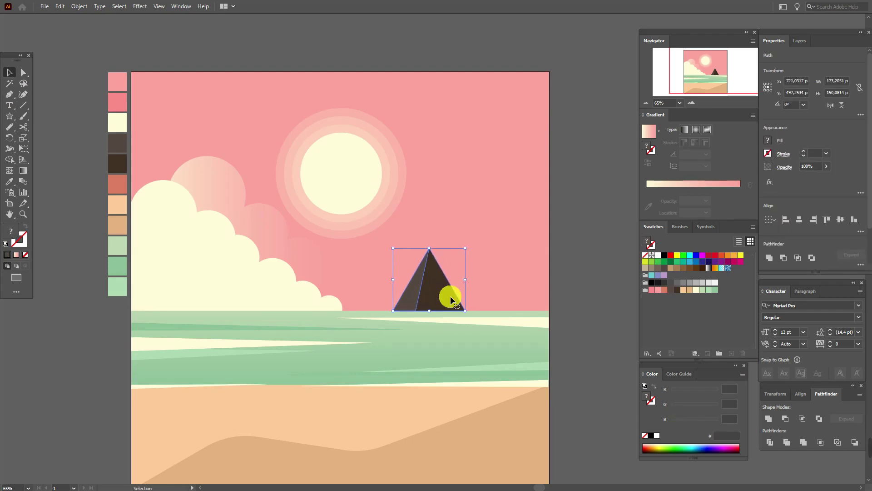
Nudge the pyramid left, then paste an enlarged copy onto the horizon.
{"action": "key", "text": "Left"}
{"action": "key", "text": "Left"}
{"action": "key", "text": "Left"}
{"action": "key", "text": "Left"}
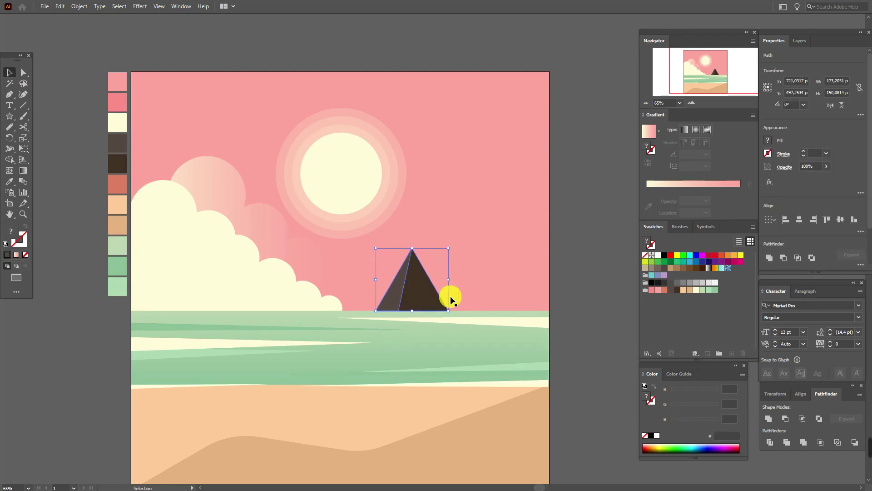
{"action": "key", "text": "Left"}
{"action": "key", "text": "Left"}
{"action": "key", "text": "Left"}
{"action": "key", "text": "Left"}
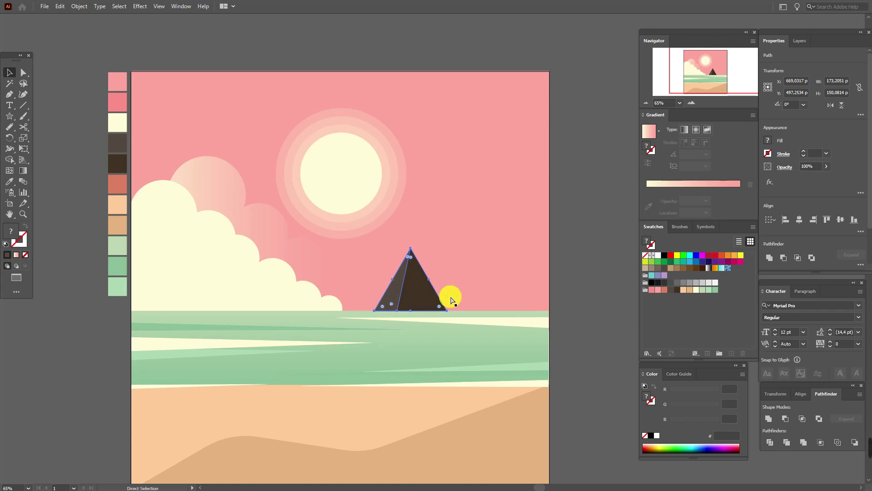
{"action": "key", "text": "ctrl+c"}
{"action": "key", "text": "ctrl+v"}
{"action": "left_click_drag", "start_coordinate": [469, 251], "coordinate": [516, 274]}
{"action": "mouse_move", "coordinate": [454, 269]}
{"action": "left_mouse_down"}
{"action": "mouse_move", "coordinate": [476, 278]}
{"action": "mouse_move", "coordinate": [468, 279]}
{"action": "left_mouse_up"}
Send the sky rectangle to the back behind the pyramids.
{"action": "left_click", "coordinate": [535, 271]}
{"action": "right_click", "coordinate": [535, 271]}
{"action": "mouse_move", "coordinate": [615, 413]}
{"action": "left_click", "coordinate": [661, 444]}
Enlarge the middle pyramid and move it to overhang the artboard's right edge.
{"action": "left_click", "coordinate": [570, 311]}
{"action": "left_click", "coordinate": [447, 276]}
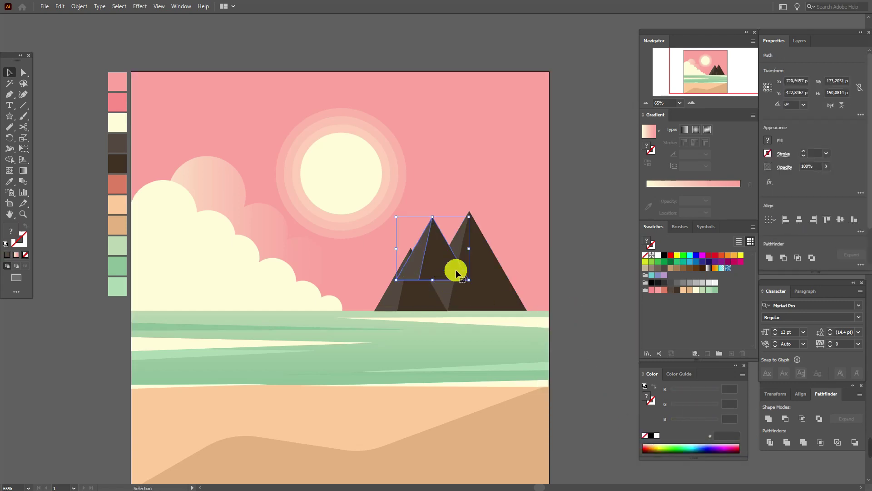
{"action": "left_click_drag", "start_coordinate": [468, 252], "coordinate": [568, 295]}
{"action": "left_click_drag", "start_coordinate": [475, 280], "coordinate": [538, 272]}
{"action": "left_click", "coordinate": [510, 203], "text": "shift"}
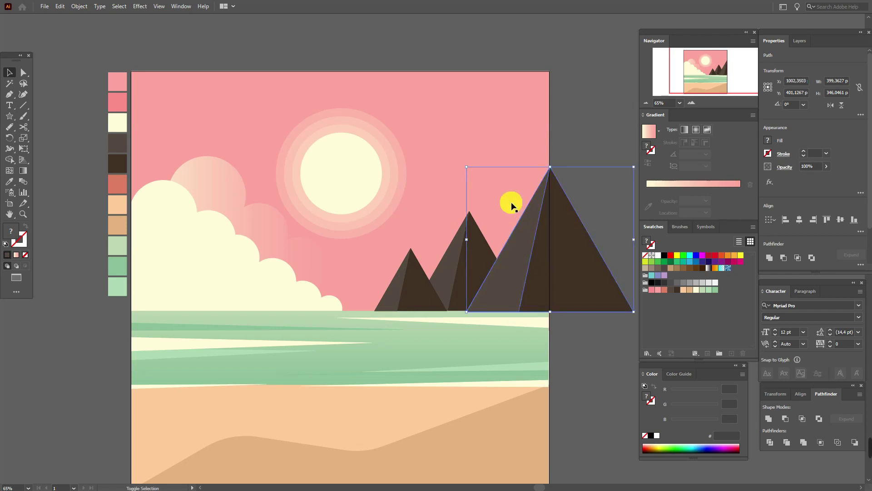
Send the big pyramid and sky to the back.
{"action": "right_click", "coordinate": [511, 204]}
{"action": "mouse_move", "coordinate": [586, 345]}
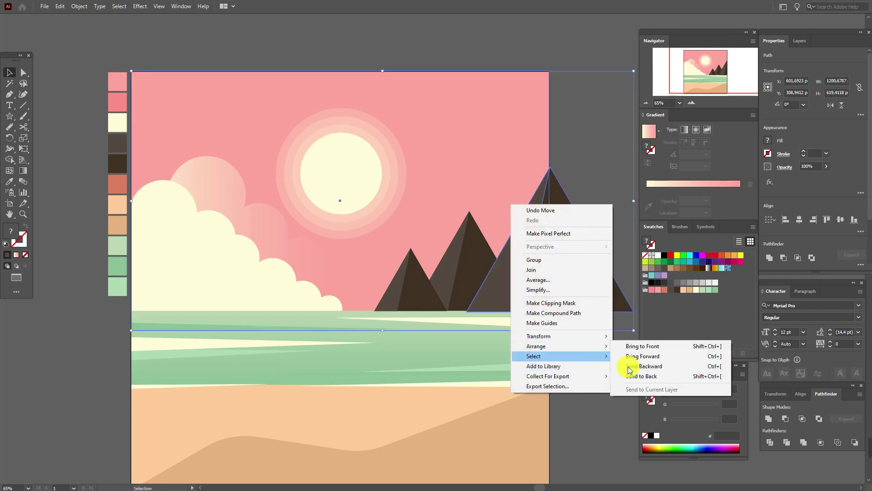
{"action": "left_click", "coordinate": [660, 376]}
Intersect the big pyramid with the sky rectangle to trim it at the right edge.
{"action": "left_click", "coordinate": [584, 138]}
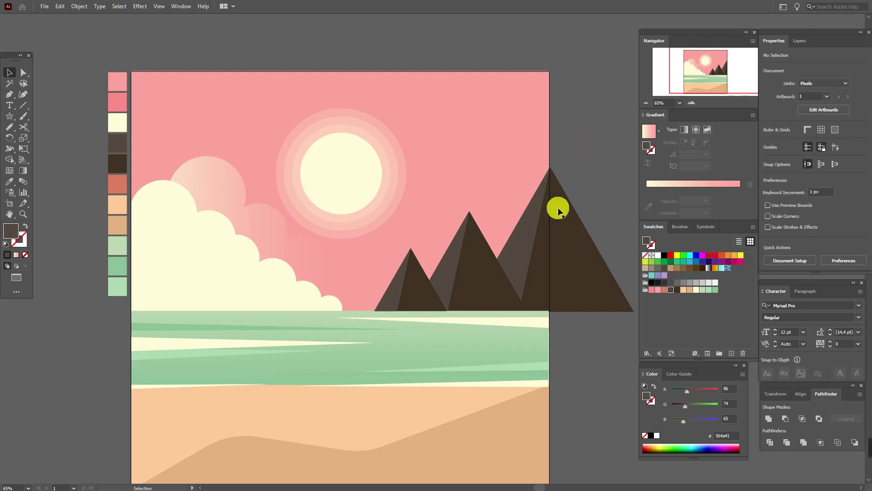
{"action": "left_click", "coordinate": [539, 226]}
{"action": "left_click", "coordinate": [571, 226], "text": "shift"}
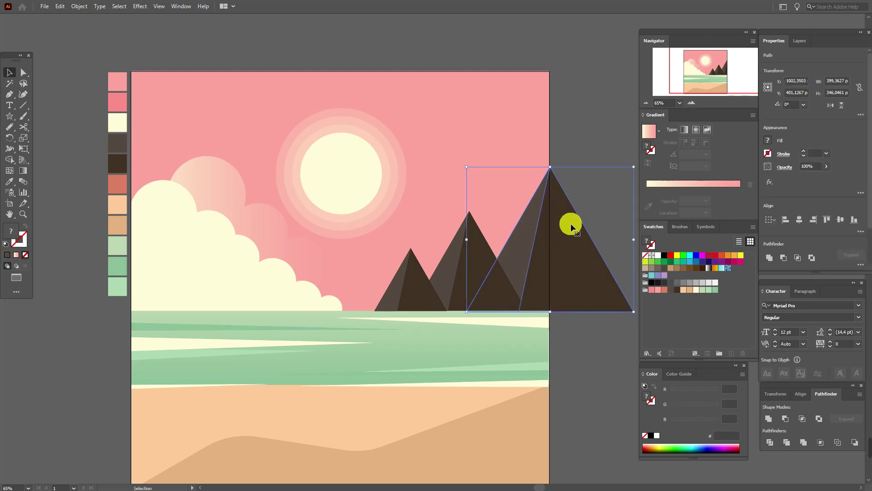
{"action": "left_click", "coordinate": [590, 130]}
{"action": "left_click", "coordinate": [535, 138], "text": "ctrl"}
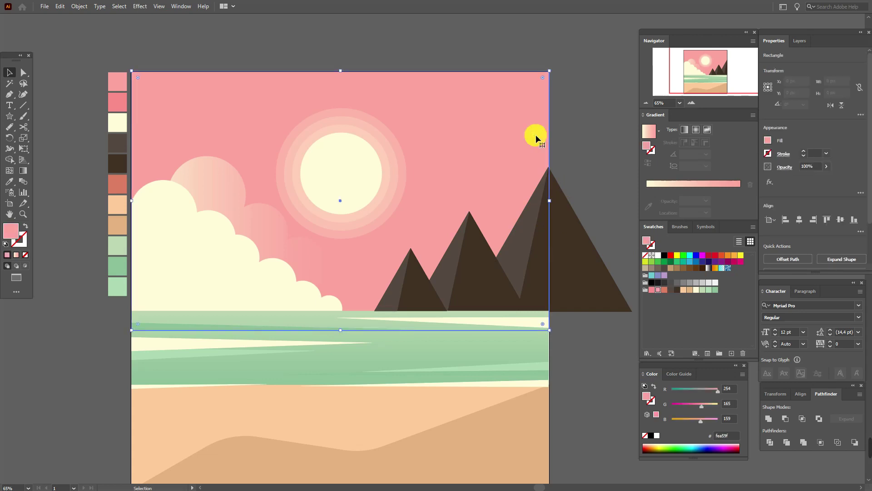
{"action": "left_click", "coordinate": [577, 234], "text": "shift"}
{"action": "left_click", "coordinate": [802, 418]}
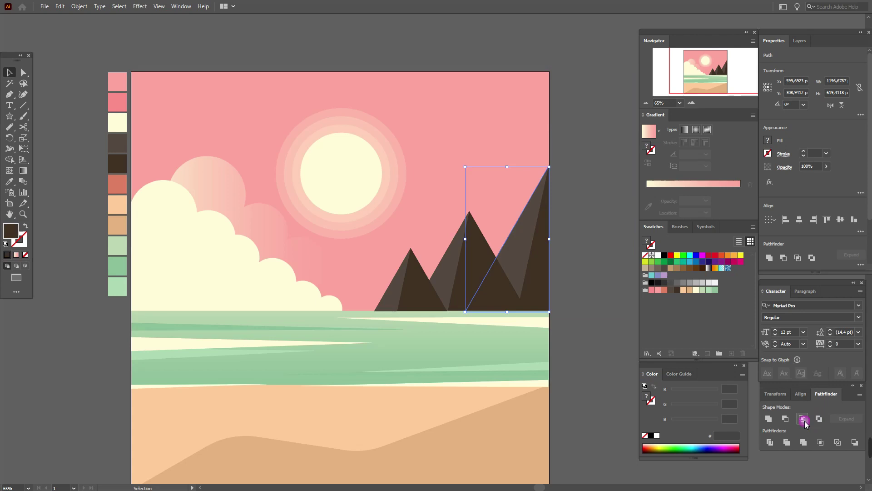
{"action": "left_click", "coordinate": [593, 194]}
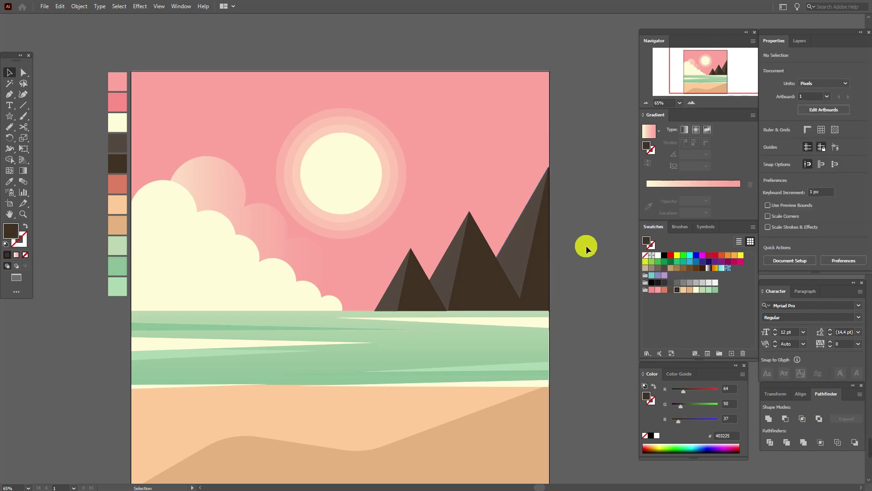
Duplicate the three pyramids and merge the copies into one mountain silhouette.
{"action": "left_click", "coordinate": [413, 282]}
{"action": "left_click", "coordinate": [477, 282], "text": "shift"}
{"action": "left_click", "coordinate": [540, 281], "text": "shift"}
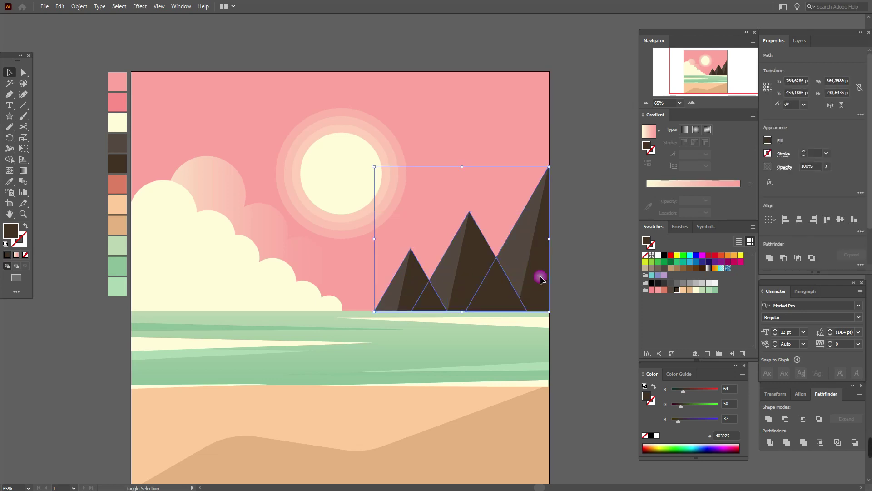
{"action": "key", "text": "a"}
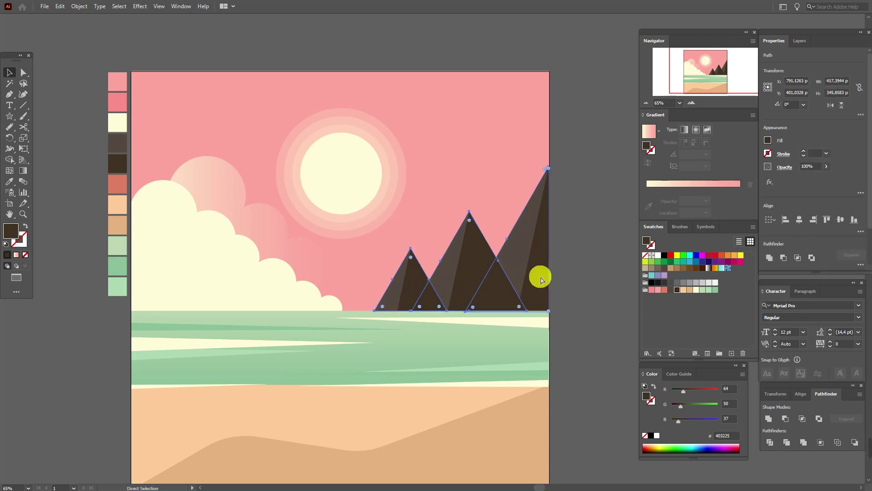
{"action": "key", "text": "v"}
{"action": "left_click_drag", "start_coordinate": [514, 286], "coordinate": [563, 406]}
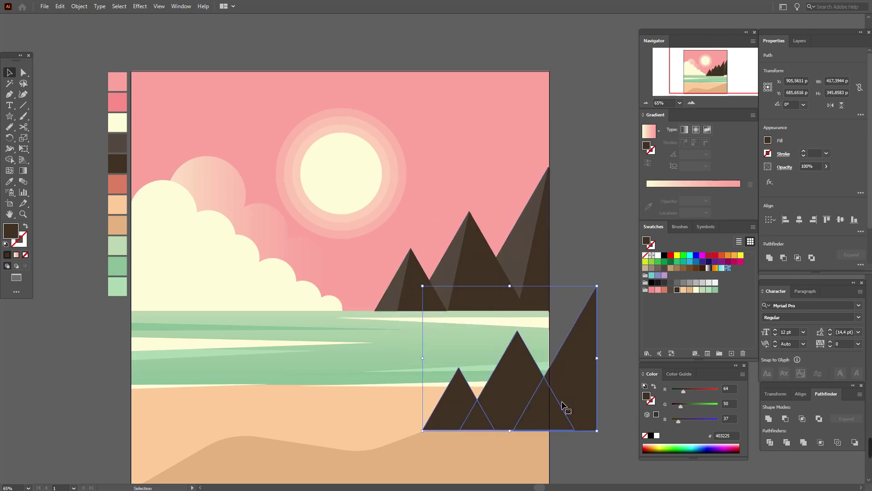
{"action": "left_click", "coordinate": [770, 419]}
{"action": "left_click", "coordinate": [602, 381]}
Move the silhouette over the pyramids, enlarging it upward and toward the right edge.
{"action": "left_click_drag", "start_coordinate": [585, 407], "coordinate": [523, 290]}
{"action": "left_click", "coordinate": [523, 292]}
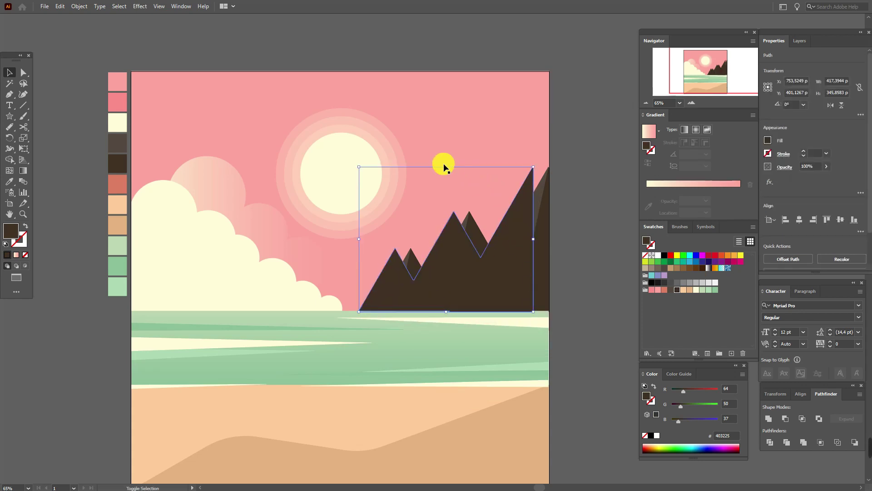
{"action": "left_click_drag", "start_coordinate": [449, 167], "coordinate": [448, 157]}
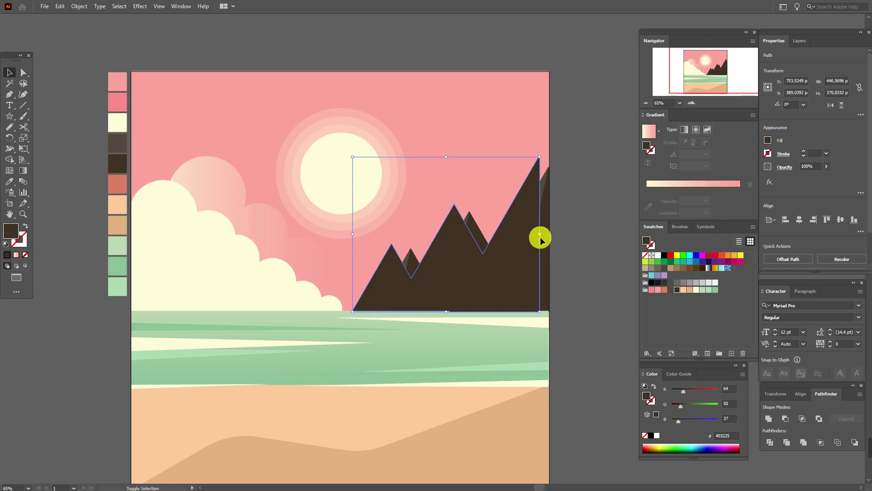
{"action": "left_click_drag", "start_coordinate": [545, 239], "coordinate": [549, 245]}
Send the sky to the back and fill the revealed back mountain with pink.
{"action": "left_click", "coordinate": [507, 199]}
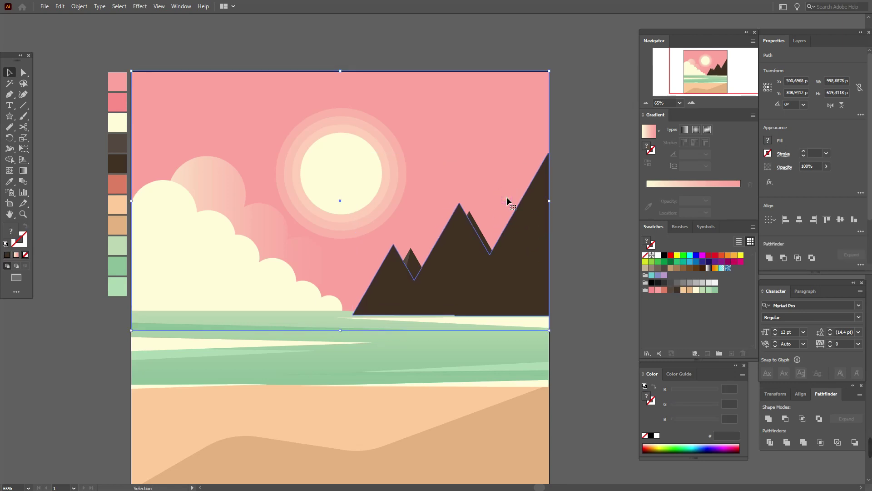
{"action": "right_click", "coordinate": [506, 198]}
{"action": "mouse_move", "coordinate": [593, 339]}
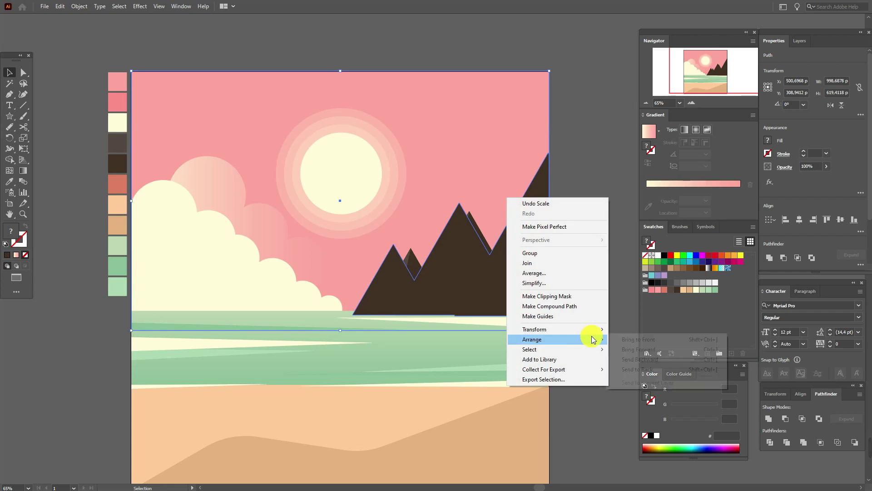
{"action": "left_click", "coordinate": [635, 370]}
{"action": "left_click", "coordinate": [462, 234]}
{"action": "left_click", "coordinate": [671, 292]}
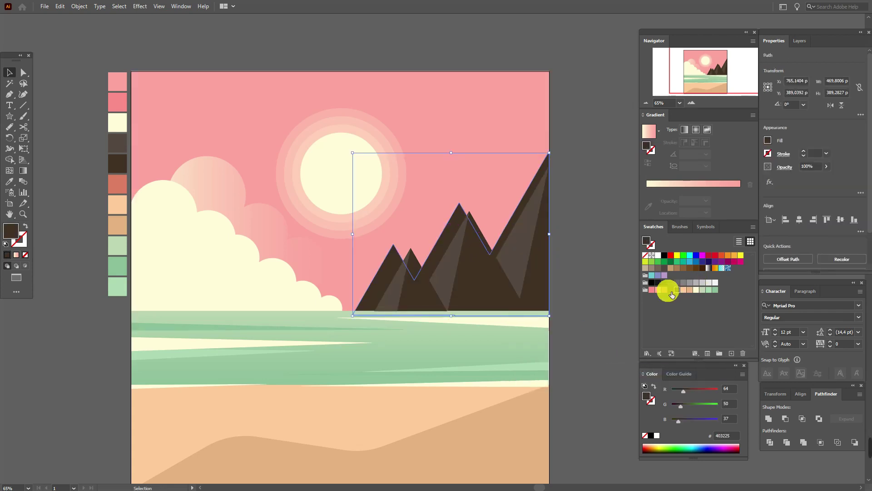
{"action": "left_click", "coordinate": [652, 289]}
{"action": "left_click", "coordinate": [590, 274]}
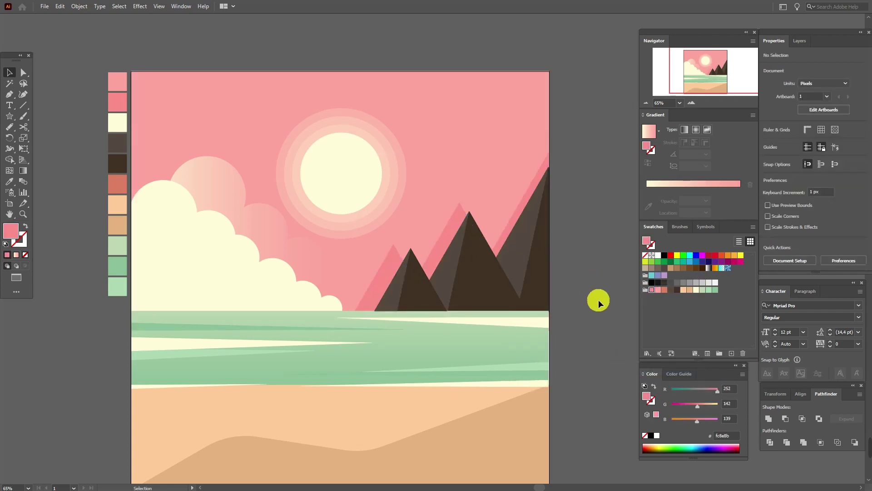
Select the sun's rings and shift them slightly to the right.
{"action": "left_click", "coordinate": [10, 214]}
{"action": "left_click_drag", "start_coordinate": [324, 320], "coordinate": [324, 291]}
{"action": "left_click", "coordinate": [9, 73]}
{"action": "left_click", "coordinate": [330, 140]}
{"action": "left_click", "coordinate": [393, 99]}
{"action": "left_click_drag", "start_coordinate": [312, 26], "coordinate": [396, 107]}
{"action": "left_click_drag", "start_coordinate": [355, 134], "coordinate": [367, 133]}
{"action": "left_click", "coordinate": [438, 137], "text": "shift"}
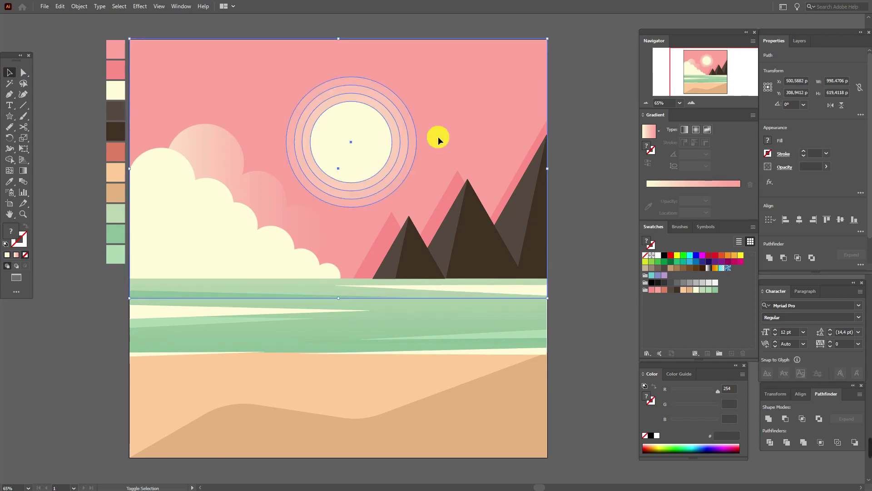
{"action": "left_click", "coordinate": [608, 181]}
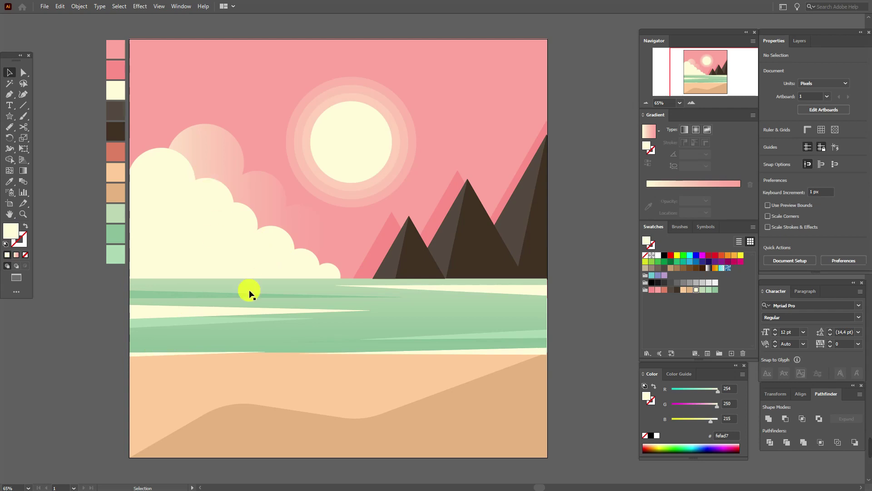
Sample the red swatch and curve the trunk's left edge from the beach up toward the clouds.
{"action": "key", "text": "i"}
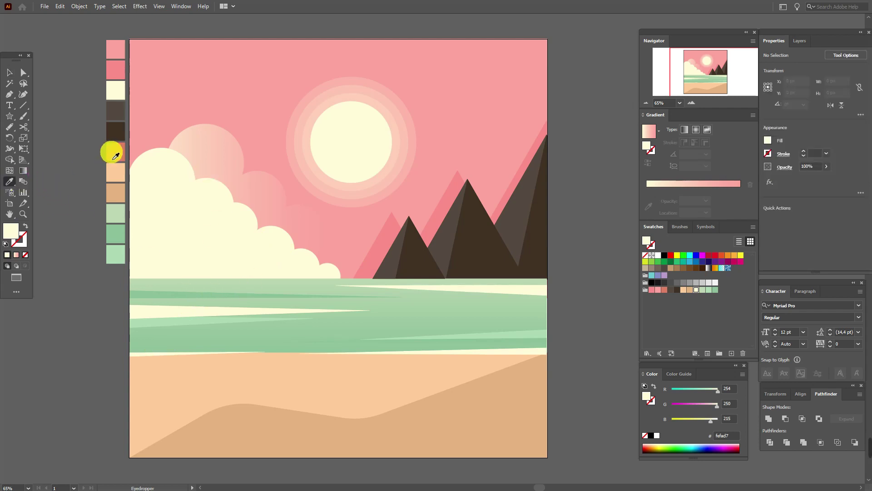
{"action": "left_click", "coordinate": [111, 151]}
{"action": "left_click", "coordinate": [13, 96]}
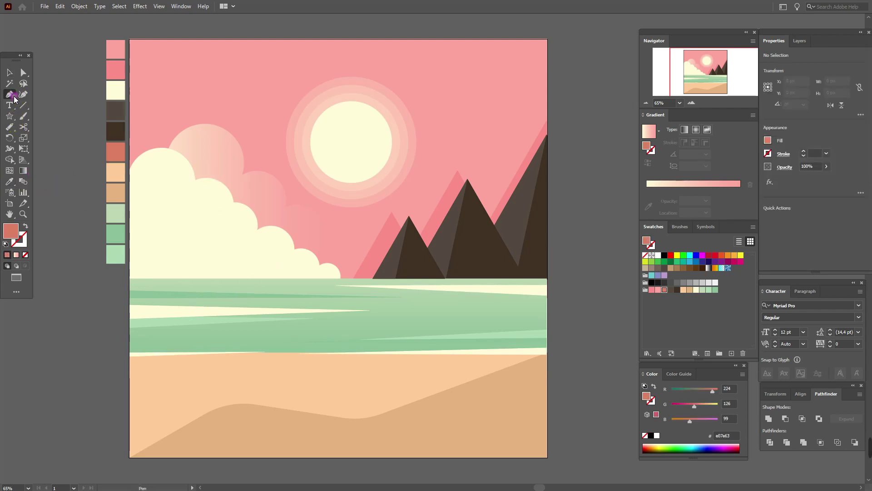
{"action": "left_click", "coordinate": [168, 371]}
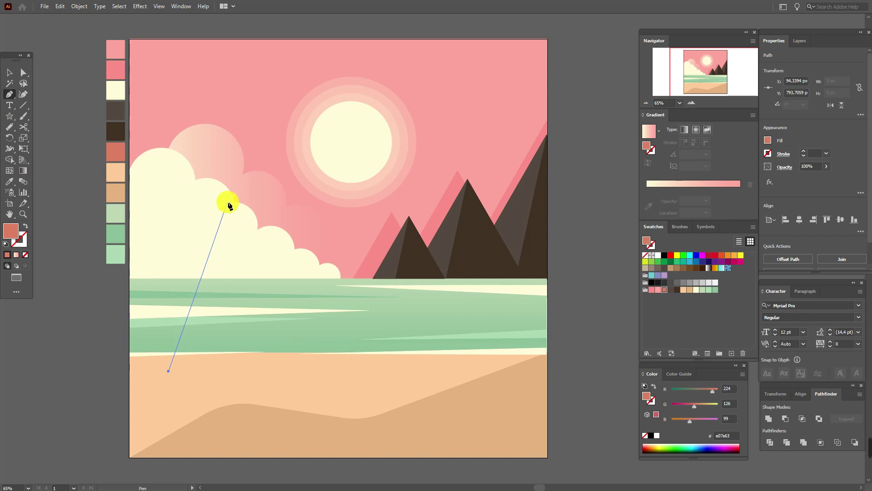
{"action": "left_click_drag", "start_coordinate": [230, 203], "coordinate": [310, 153]}
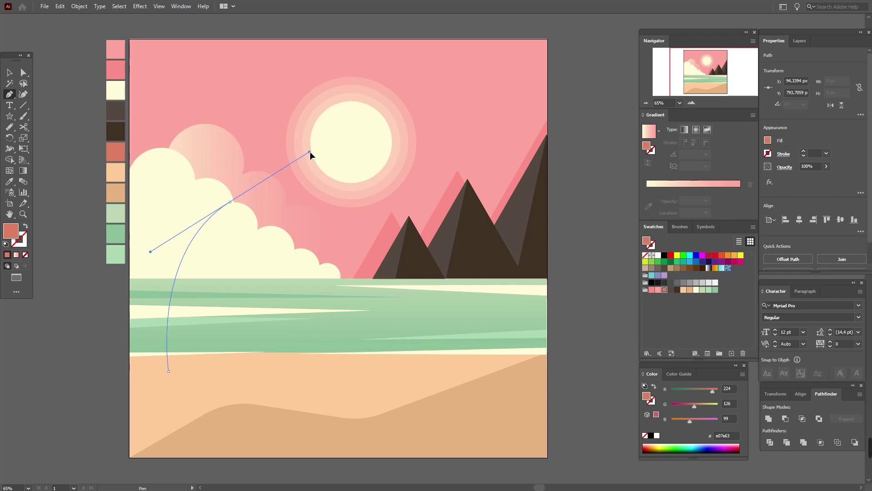
{"action": "left_click", "coordinate": [230, 202]}
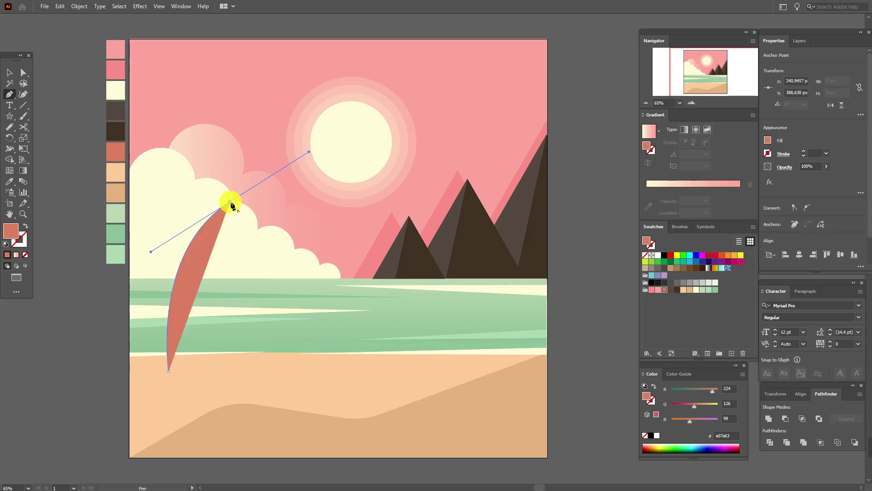
{"action": "left_click", "coordinate": [230, 203]}
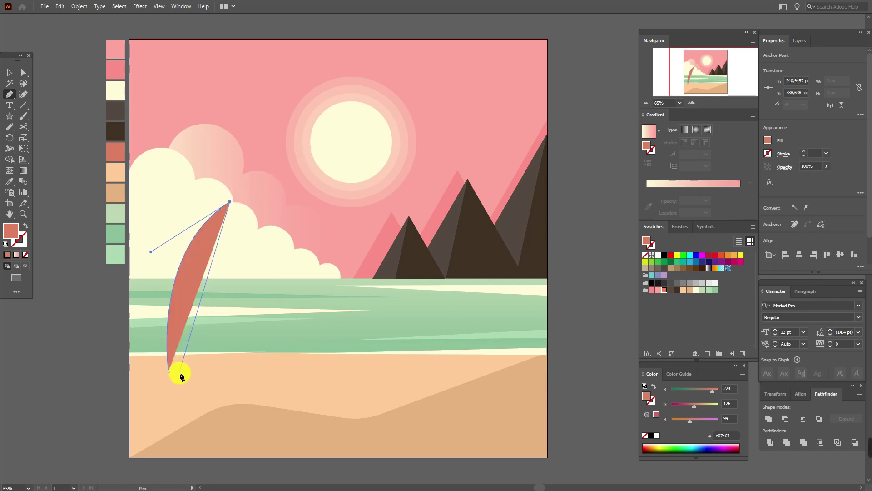
Draw the trunk's curved right side and close the shape back at its starting point on the beach.
{"action": "left_click_drag", "start_coordinate": [182, 372], "coordinate": [196, 377]}
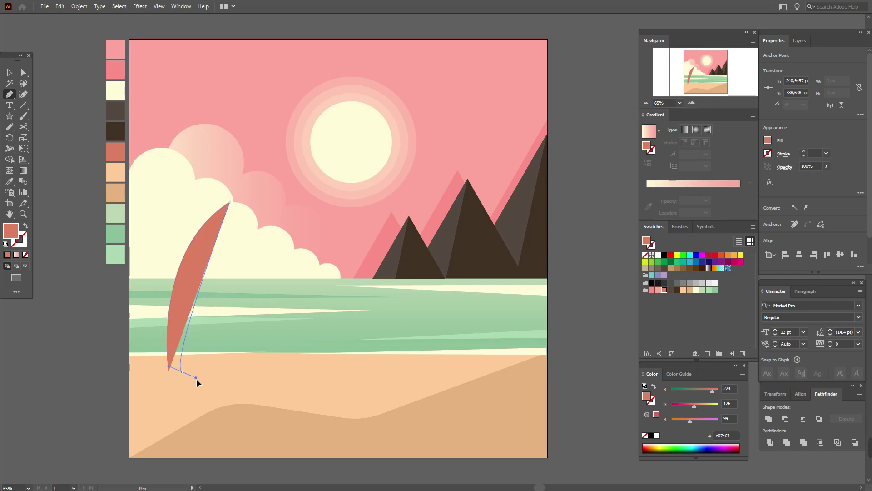
{"action": "left_click_drag", "start_coordinate": [202, 466], "coordinate": [195, 440]}
{"action": "left_click", "coordinate": [182, 318]}
{"action": "left_click", "coordinate": [169, 317]}
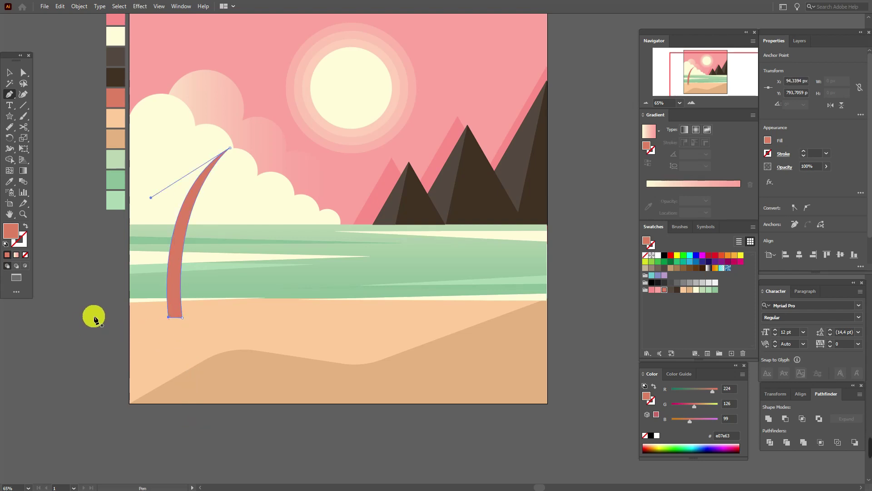
{"action": "left_click", "coordinate": [9, 72]}
{"action": "left_click", "coordinate": [68, 150]}
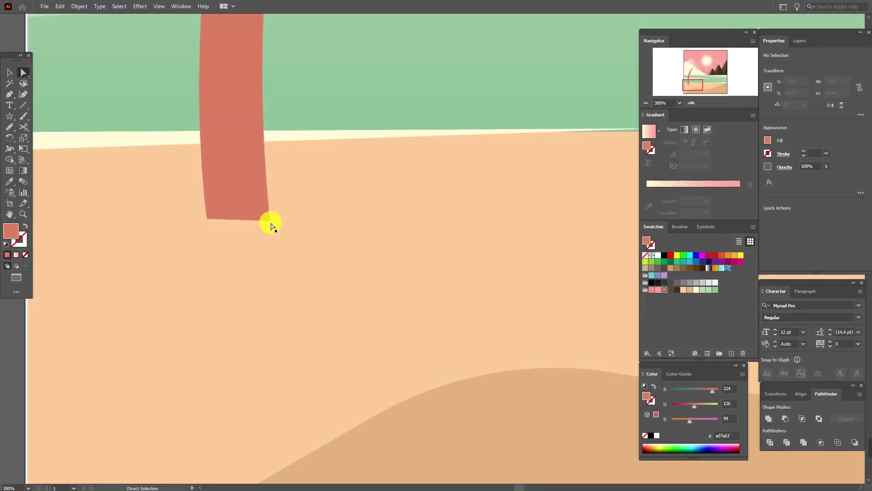
Refine the trunk's bottom-right corner, then sample the dark brown swatch.
{"action": "left_click", "coordinate": [270, 219]}
{"action": "left_click", "coordinate": [270, 220]}
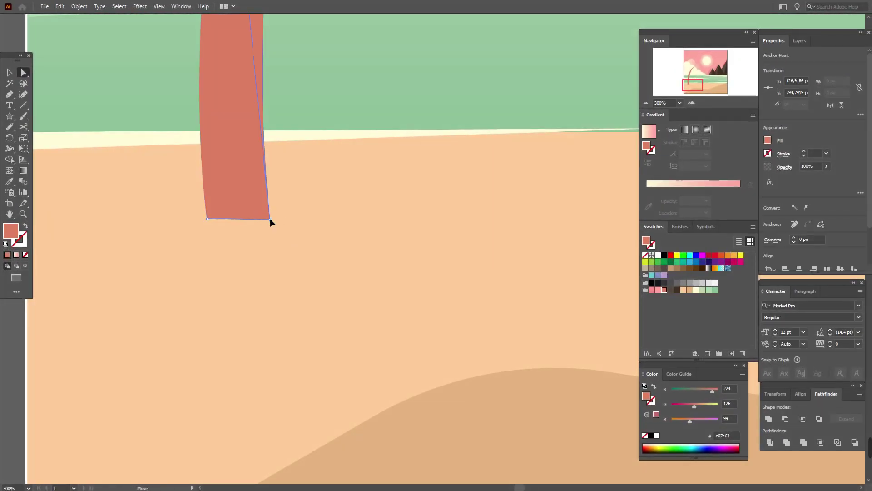
{"action": "left_click", "coordinate": [270, 220]}
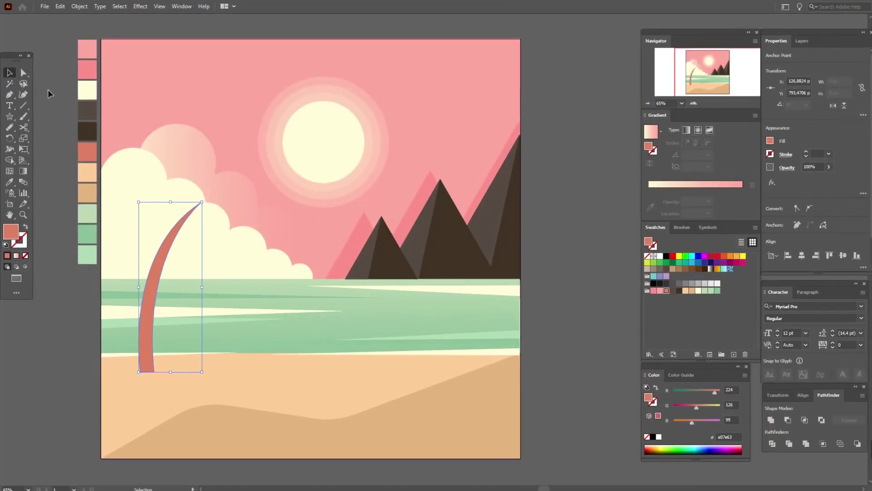
{"action": "left_click", "coordinate": [48, 89]}
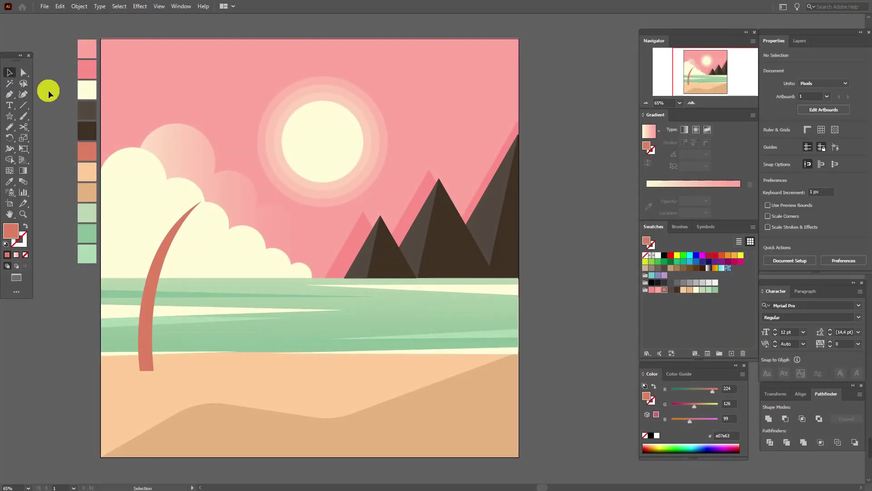
{"action": "left_click", "coordinate": [10, 181]}
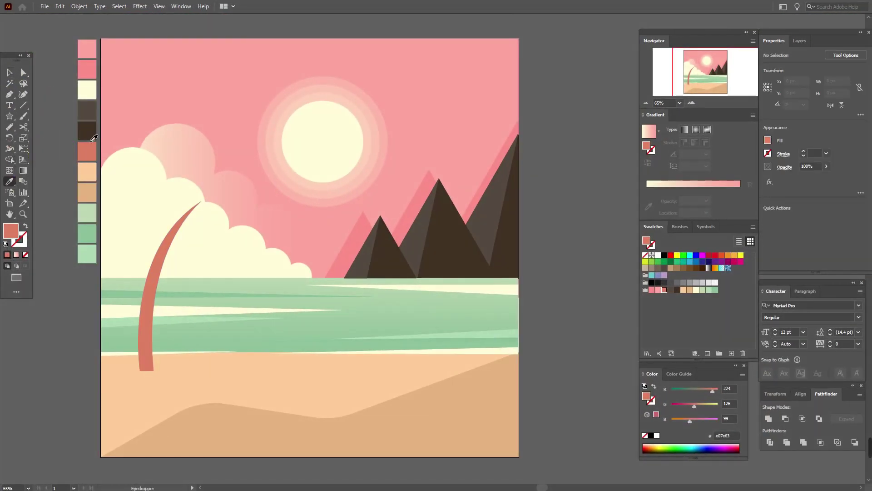
{"action": "left_click", "coordinate": [92, 139]}
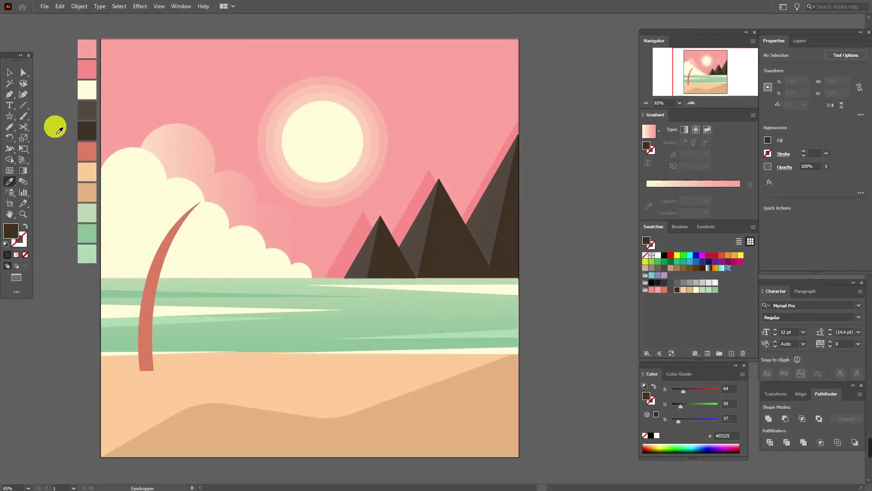
Draw the leaf's curved upper edge, ending in a sharp left tip.
{"action": "left_click", "coordinate": [9, 95]}
{"action": "left_click", "coordinate": [230, 90]}
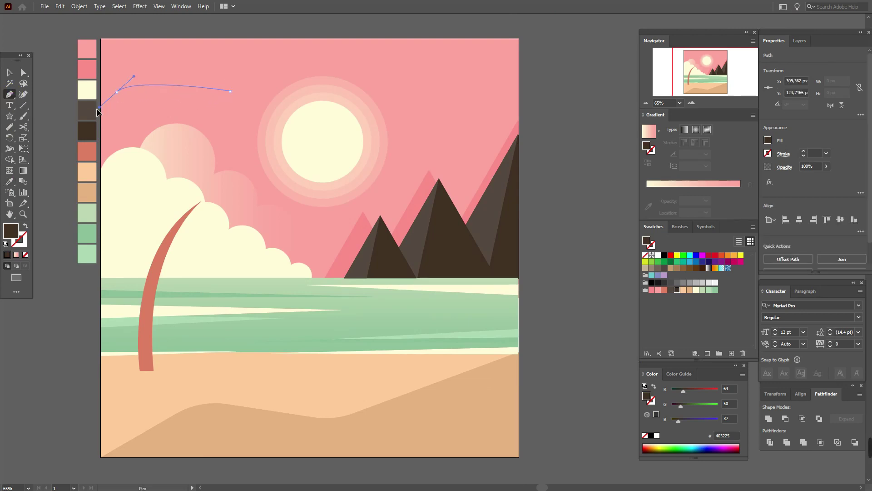
{"action": "left_click_drag", "start_coordinate": [51, 135], "coordinate": [55, 141]}
{"action": "left_click", "coordinate": [121, 95]}
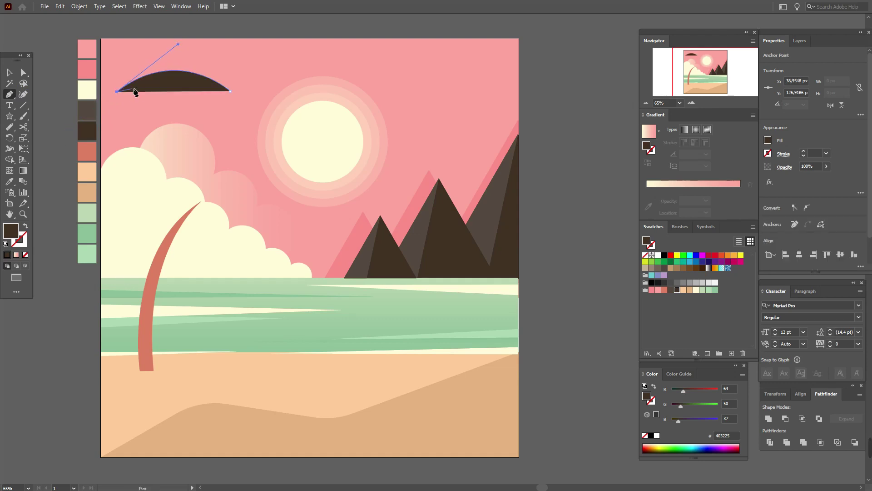
{"action": "left_click", "coordinate": [126, 96]}
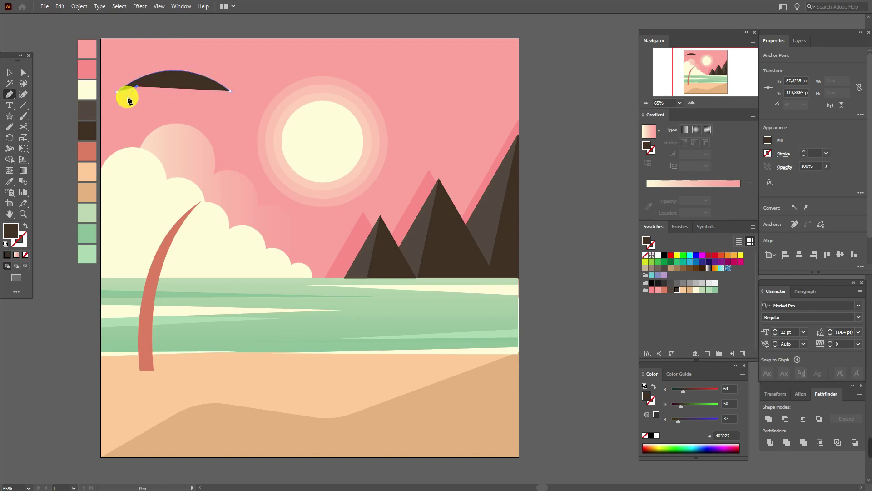
Zigzag the leaf's lower edge with notched points and close the leaf shape.
{"action": "left_click", "coordinate": [152, 87]}
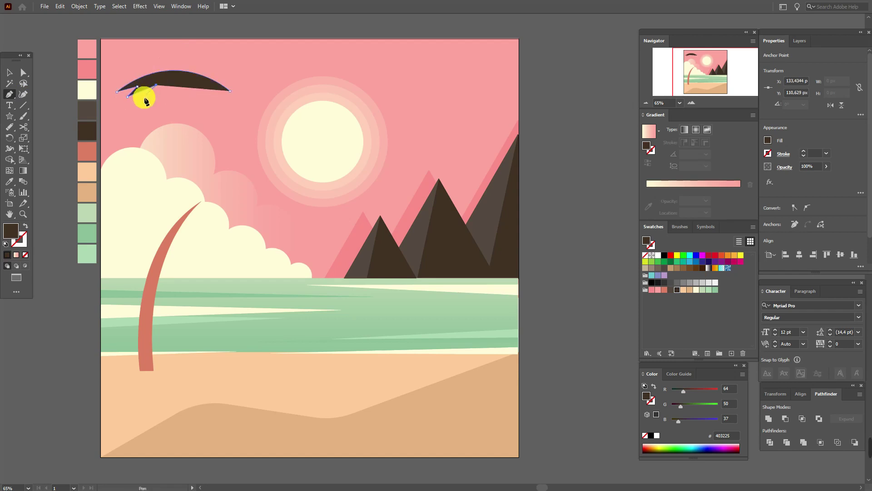
{"action": "left_click", "coordinate": [171, 82]}
{"action": "left_click", "coordinate": [164, 94]}
{"action": "left_click", "coordinate": [178, 94]}
{"action": "left_click", "coordinate": [183, 84]}
{"action": "left_click", "coordinate": [200, 83]}
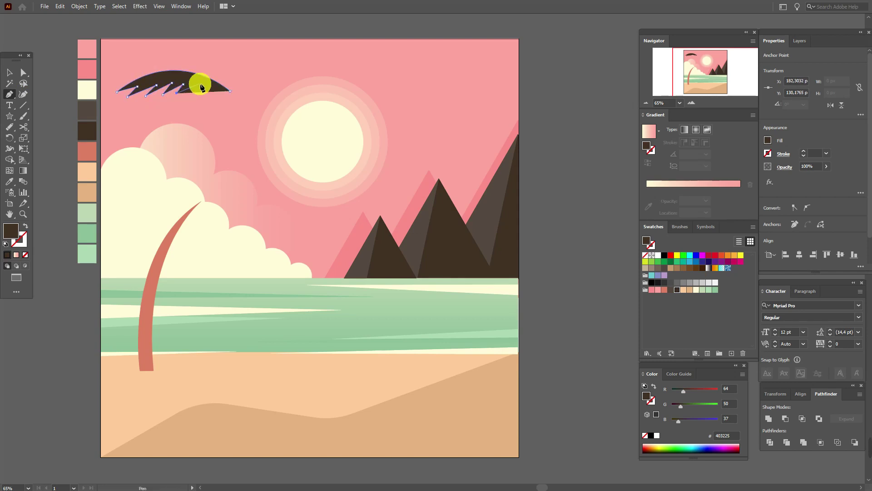
{"action": "left_click", "coordinate": [192, 93]}
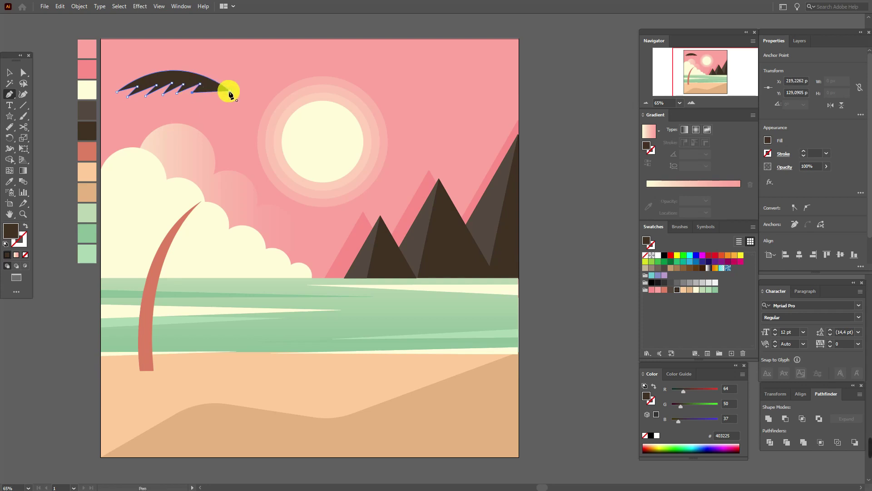
{"action": "left_click", "coordinate": [244, 99], "text": "ctrl"}
{"action": "left_click", "coordinate": [9, 72]}
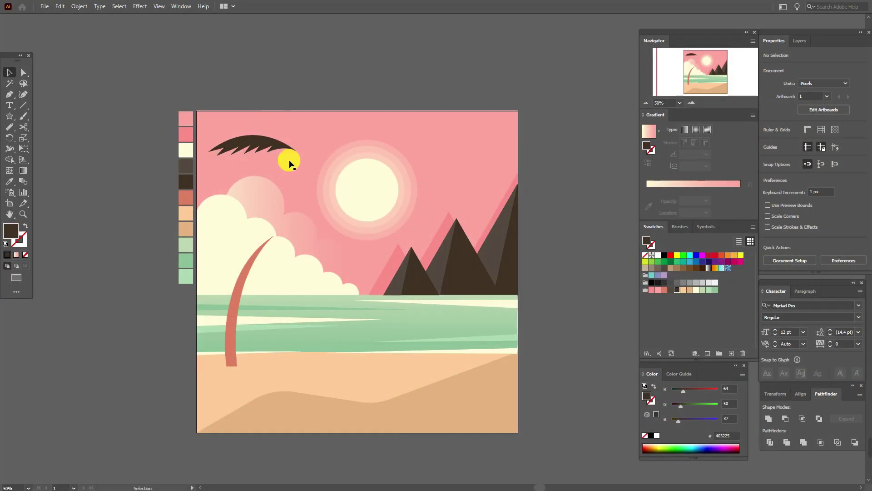
Move the leaf onto the trunk top, narrow it and rotate it about 19 degrees.
{"action": "left_click", "coordinate": [272, 144]}
{"action": "left_click_drag", "start_coordinate": [272, 143], "coordinate": [253, 236]}
{"action": "left_click_drag", "start_coordinate": [188, 232], "coordinate": [203, 236]}
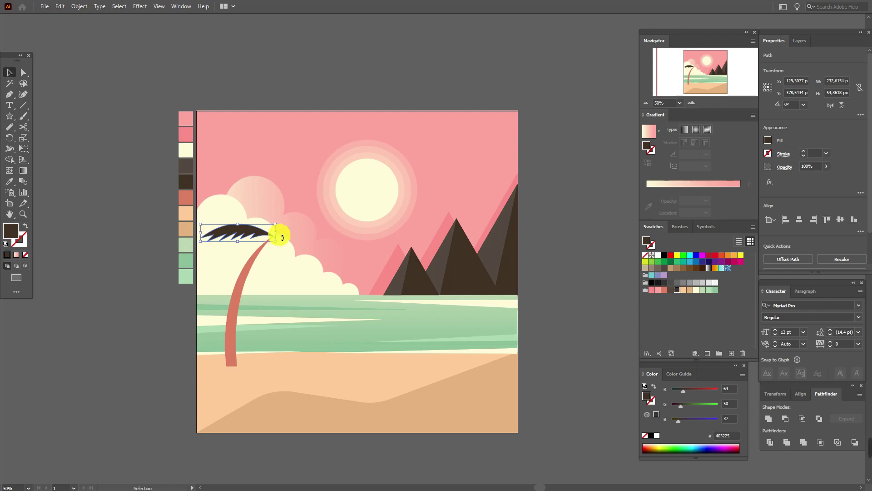
{"action": "left_click_drag", "start_coordinate": [282, 237], "coordinate": [282, 226]}
{"action": "left_click_drag", "start_coordinate": [203, 243], "coordinate": [247, 246]}
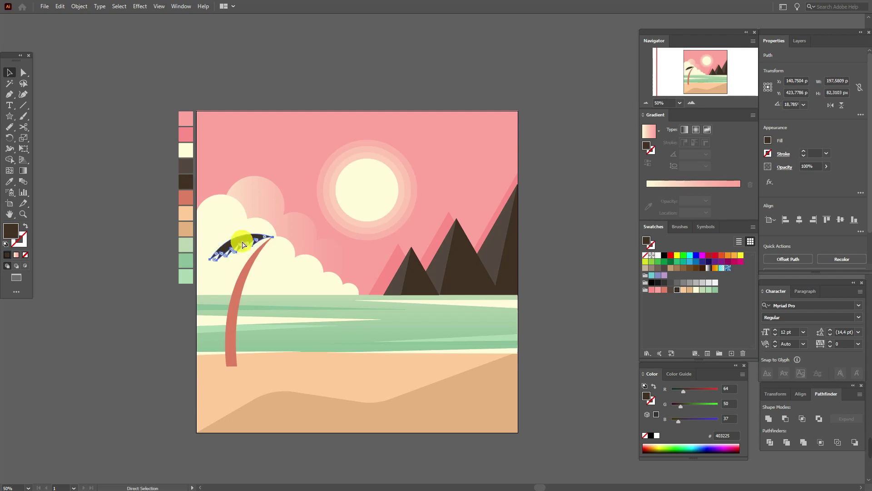
Reflect a copy of the leaf and set it at a flatter angle along the trunk top.
{"action": "right_click", "coordinate": [243, 245]}
{"action": "mouse_move", "coordinate": [315, 397]}
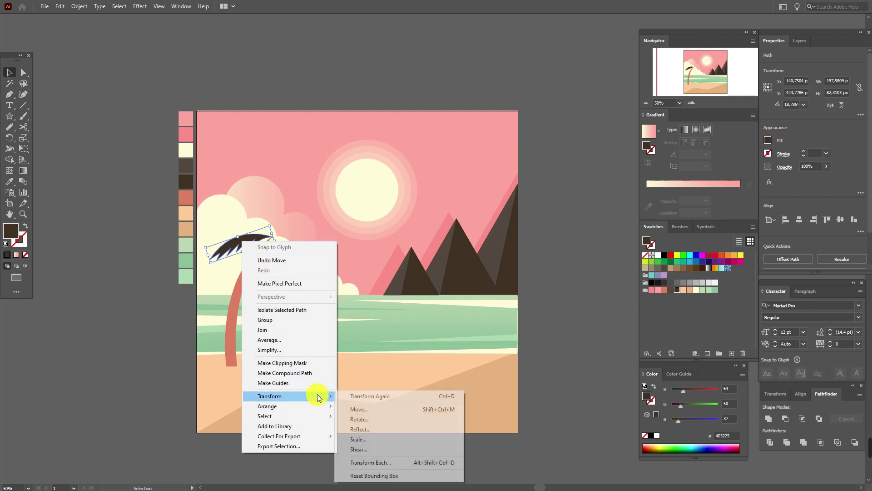
{"action": "left_click", "coordinate": [394, 430]}
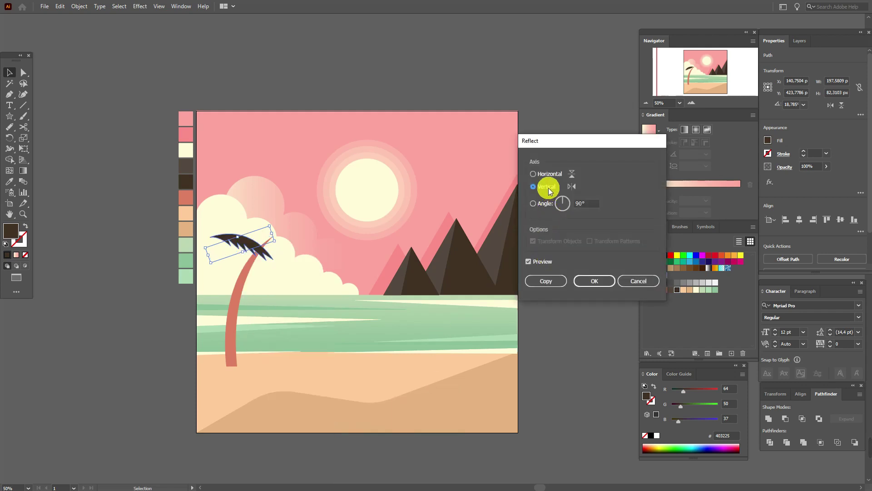
{"action": "left_click", "coordinate": [546, 282]}
{"action": "left_click_drag", "start_coordinate": [229, 242], "coordinate": [289, 248]}
{"action": "left_click_drag", "start_coordinate": [339, 262], "coordinate": [303, 254]}
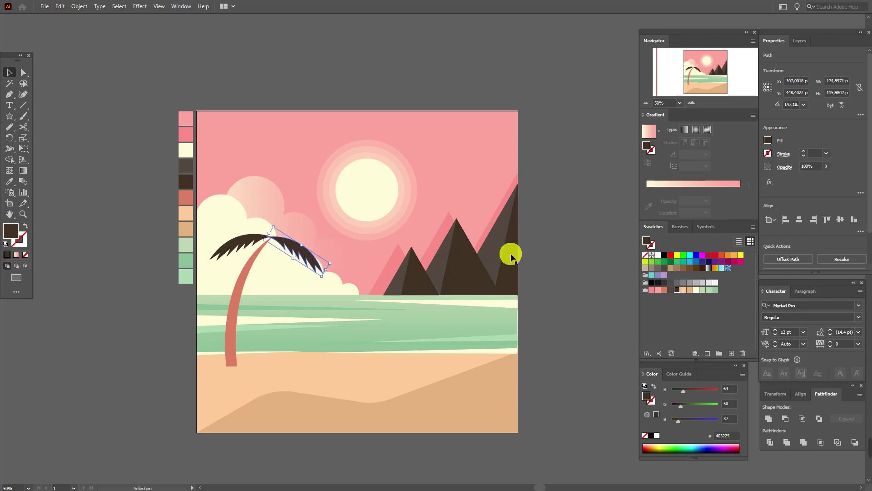
{"action": "left_click", "coordinate": [545, 257]}
Rotate the left leaf clockwise, reflect a vertical copy, and move it to the crown's upper left.
{"action": "left_click", "coordinate": [244, 246]}
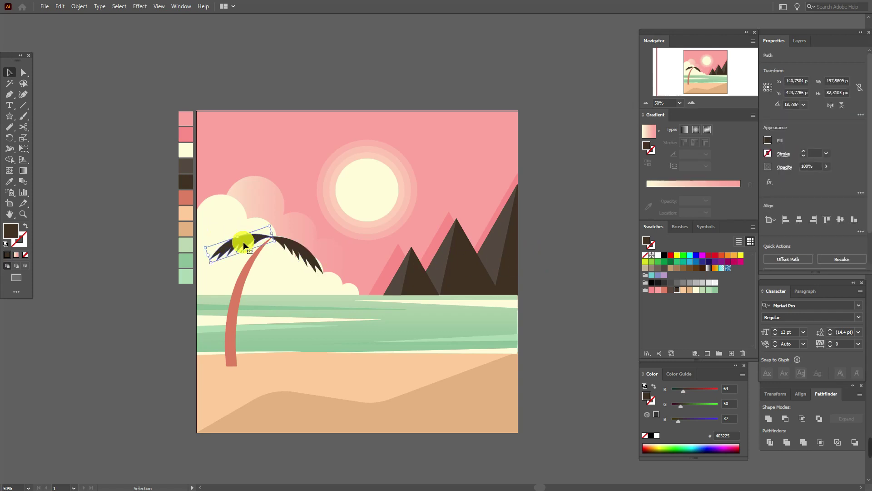
{"action": "left_click_drag", "start_coordinate": [281, 239], "coordinate": [246, 223]}
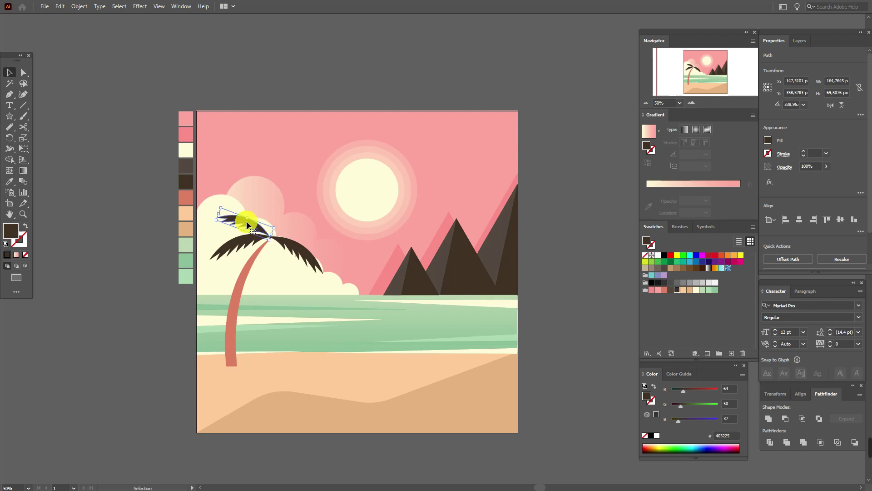
{"action": "right_click", "coordinate": [246, 222]}
{"action": "mouse_move", "coordinate": [293, 376]}
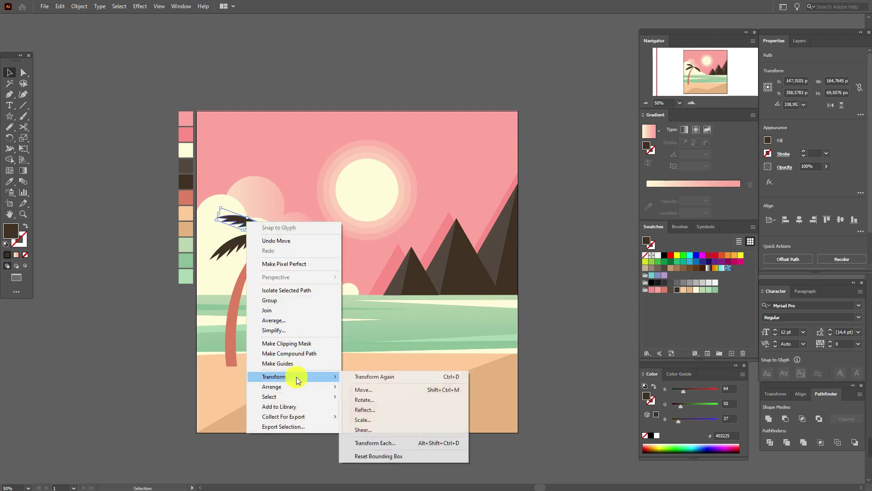
{"action": "left_click", "coordinate": [393, 408]}
{"action": "left_click", "coordinate": [544, 186]}
{"action": "left_click", "coordinate": [546, 278]}
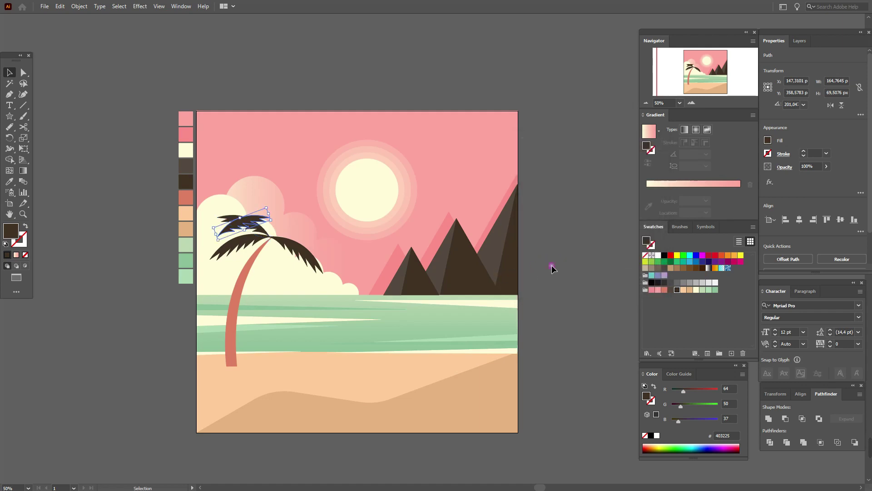
{"action": "left_click", "coordinate": [252, 227]}
{"action": "left_click", "coordinate": [285, 223]}
{"action": "left_click_drag", "start_coordinate": [254, 227], "coordinate": [296, 228]}
{"action": "left_click", "coordinate": [520, 268]}
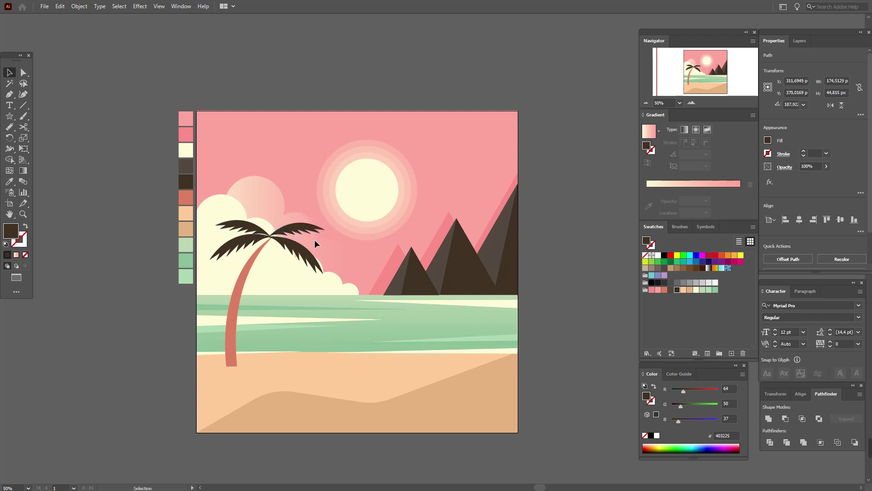
Duplicate a leaf onto the crown, narrowing it and rotating it to a more upright angle.
{"action": "left_click", "coordinate": [255, 227]}
{"action": "left_click_drag", "start_coordinate": [256, 227], "coordinate": [468, 282]}
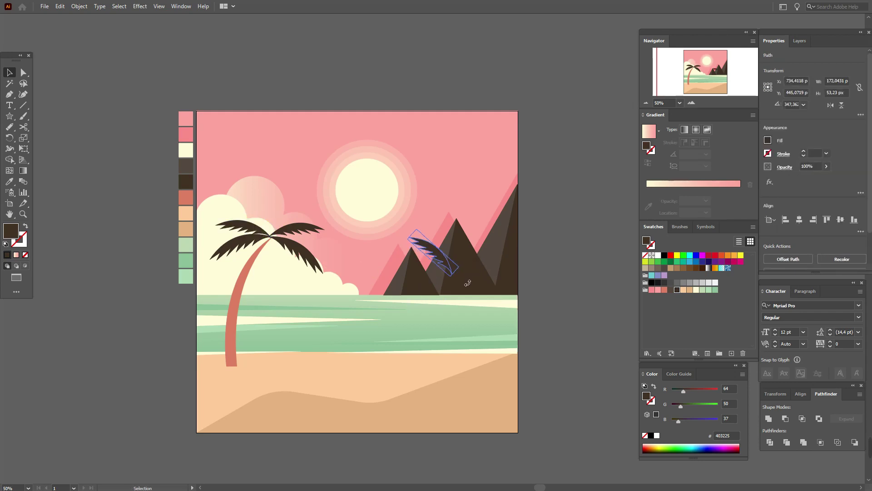
{"action": "left_click_drag", "start_coordinate": [307, 229], "coordinate": [266, 225]}
{"action": "left_click_drag", "start_coordinate": [227, 195], "coordinate": [247, 208]}
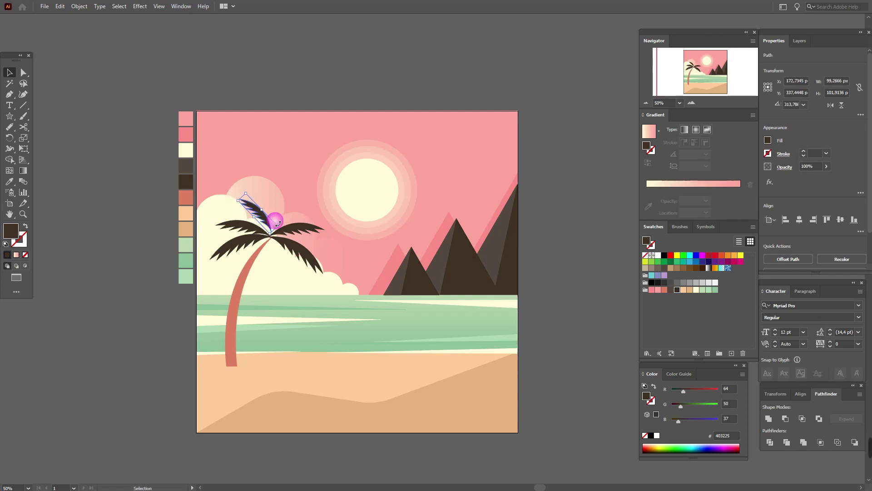
{"action": "left_click_drag", "start_coordinate": [287, 230], "coordinate": [267, 225]}
Reflect a vertical copy of the upright leaf and move it to the crown's right side.
{"action": "right_click", "coordinate": [268, 213]}
{"action": "mouse_move", "coordinate": [346, 363]}
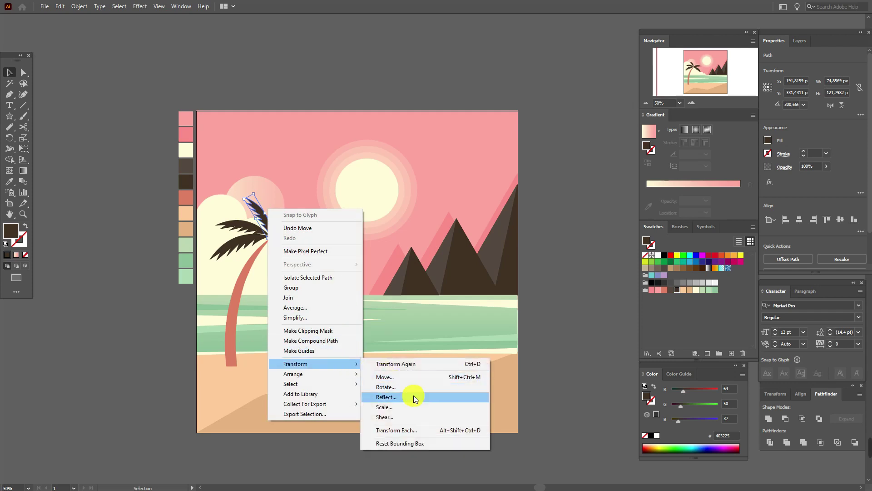
{"action": "left_click", "coordinate": [414, 397]}
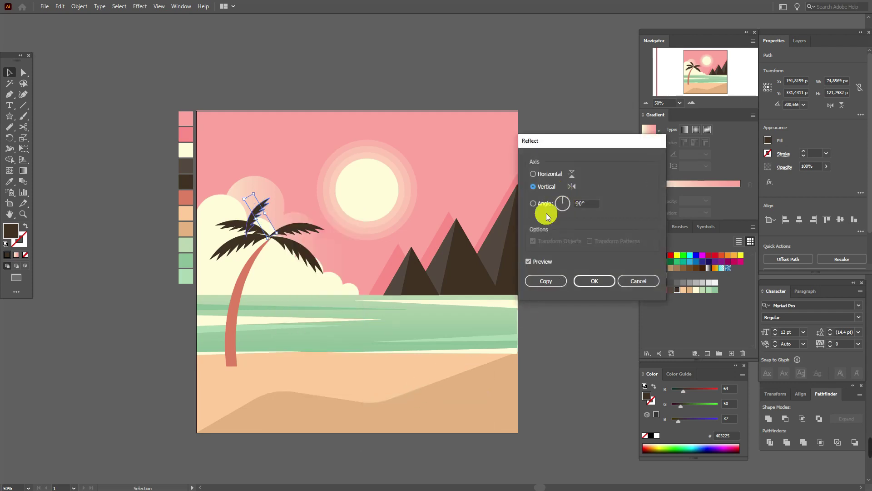
{"action": "left_click", "coordinate": [548, 280]}
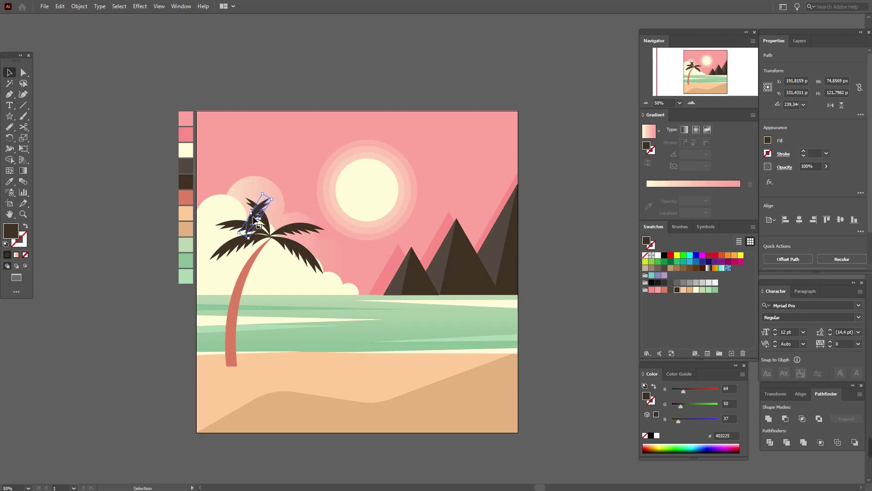
{"action": "mouse_move", "coordinate": [275, 214]}
{"action": "left_mouse_down"}
{"action": "mouse_move", "coordinate": [290, 220]}
{"action": "mouse_move", "coordinate": [280, 225]}
{"action": "mouse_move", "coordinate": [262, 214]}
{"action": "left_mouse_up"}
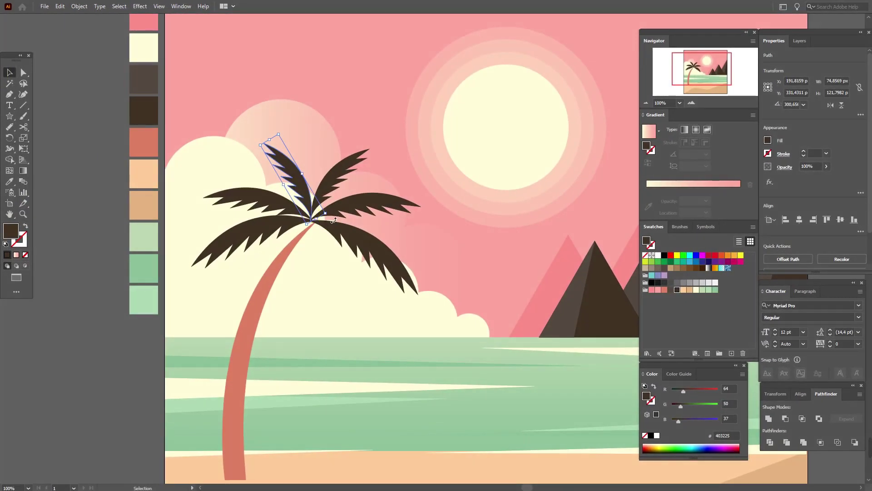
Lean the upright leaf further left and rotate the upper-right leaf into a flatter position.
{"action": "left_click_drag", "start_coordinate": [302, 195], "coordinate": [299, 202]}
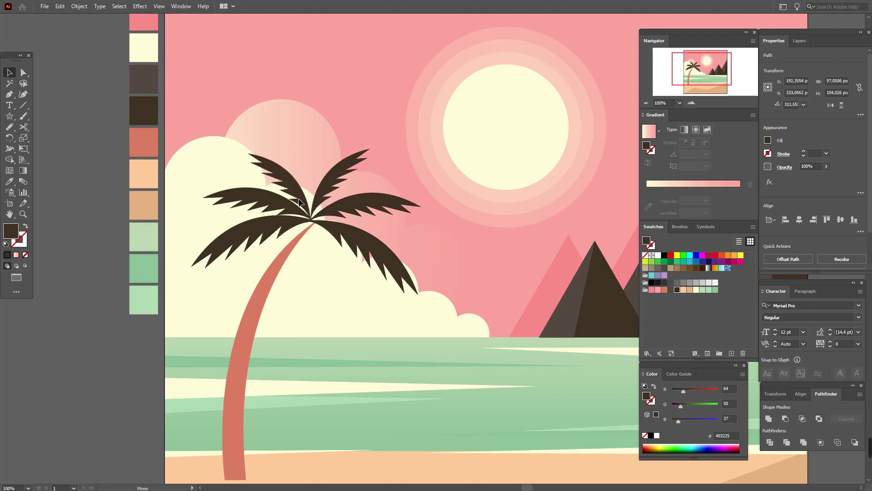
{"action": "left_click", "coordinate": [350, 185]}
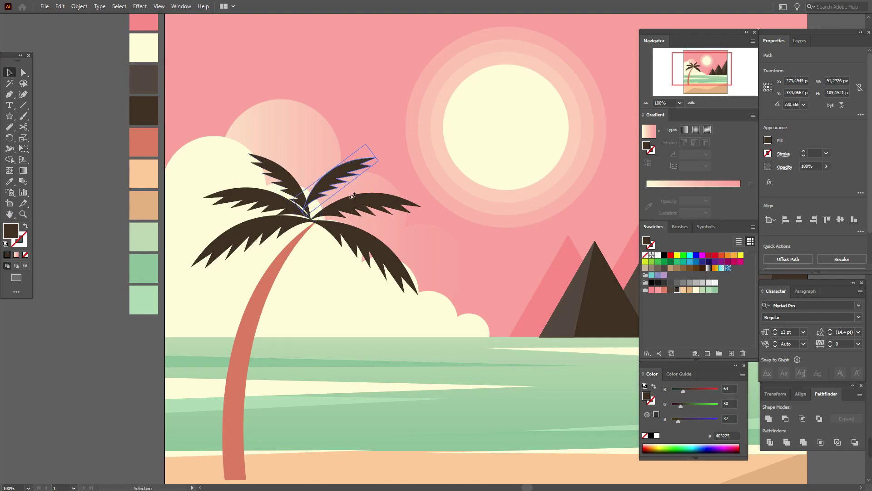
{"action": "left_click_drag", "start_coordinate": [326, 188], "coordinate": [331, 191]}
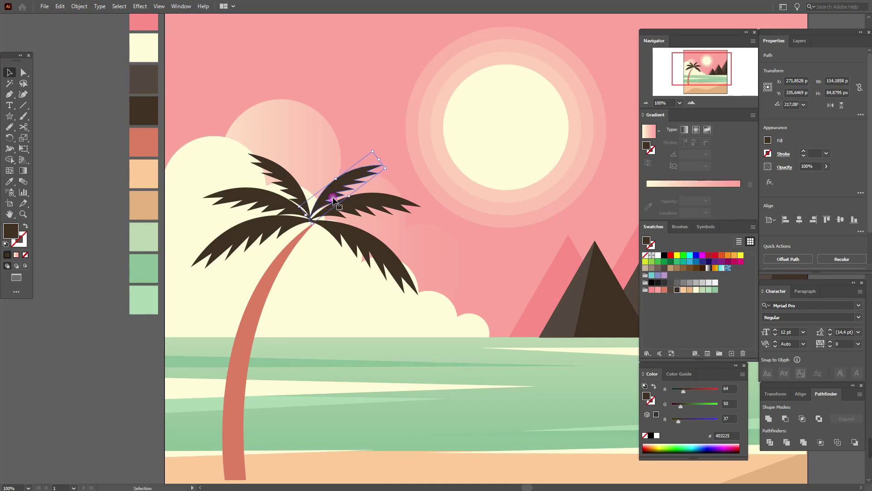
{"action": "left_click_drag", "start_coordinate": [393, 173], "coordinate": [390, 166]}
{"action": "left_click_drag", "start_coordinate": [346, 182], "coordinate": [342, 187]}
{"action": "left_click", "coordinate": [370, 196]}
{"action": "left_click", "coordinate": [369, 203]}
Raise the upper-left leaf and rotate the lower leaves clockwise so fronds meet atop the trunk.
{"action": "left_click_drag", "start_coordinate": [282, 213], "coordinate": [302, 197]}
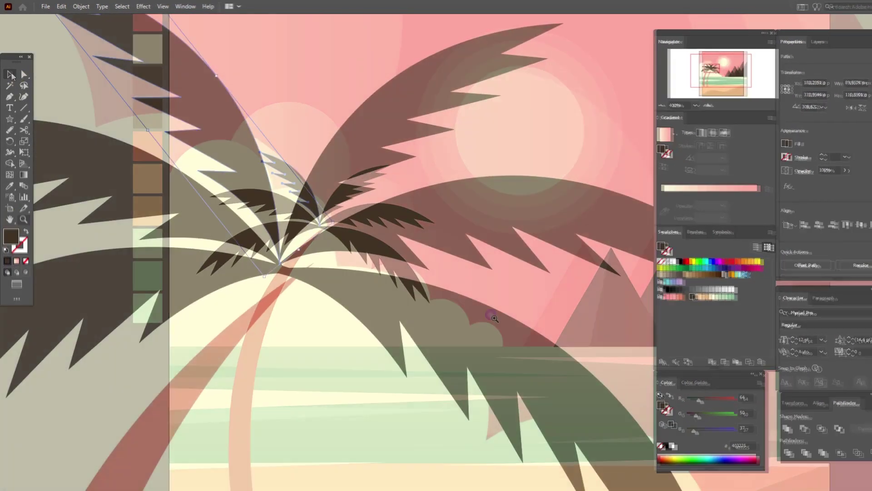
{"action": "left_click", "coordinate": [263, 195]}
{"action": "left_click", "coordinate": [299, 203]}
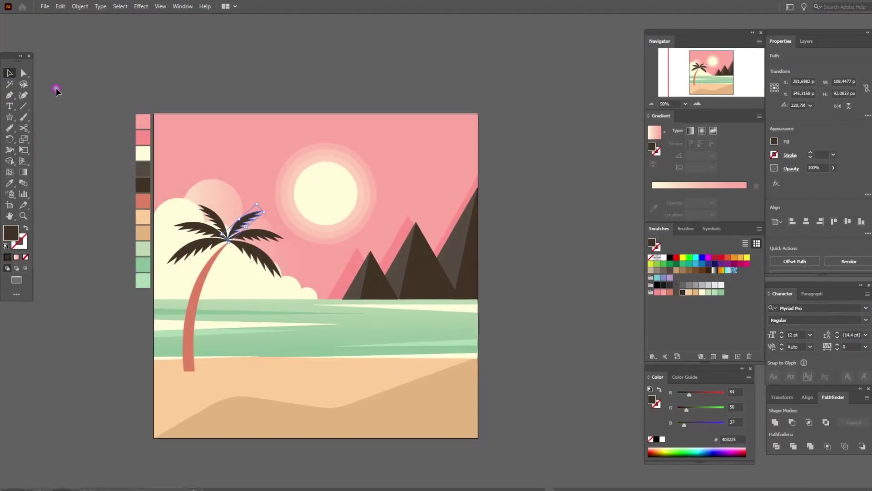
{"action": "left_click", "coordinate": [124, 127]}
{"action": "left_click", "coordinate": [238, 223]}
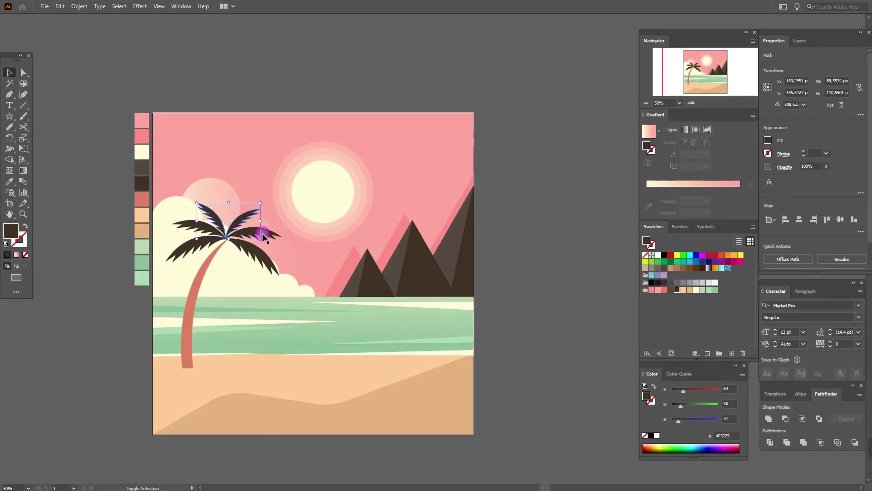
{"action": "left_click", "coordinate": [255, 250], "text": "shift"}
{"action": "left_click", "coordinate": [197, 245], "text": "shift"}
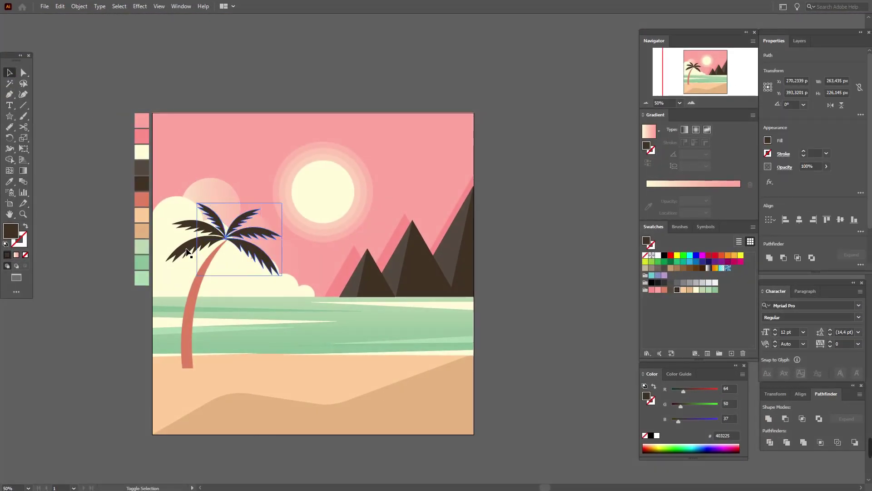
{"action": "left_click_drag", "start_coordinate": [278, 239], "coordinate": [248, 255]}
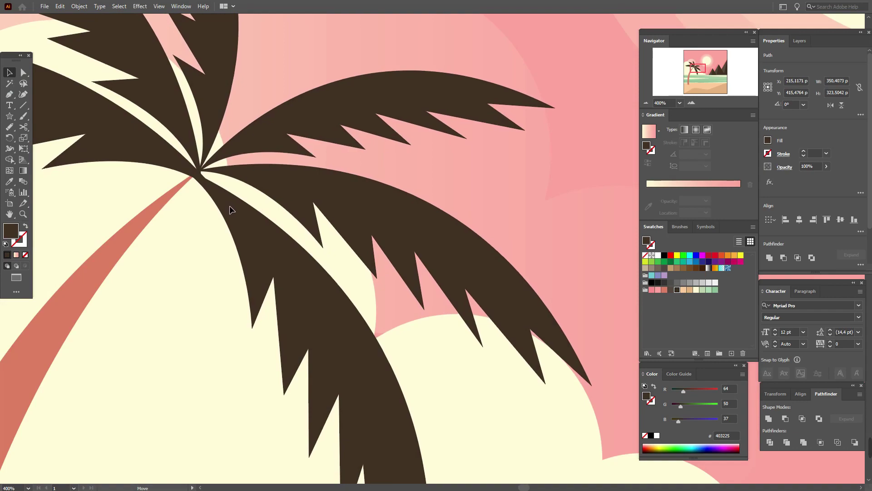
{"action": "left_click", "coordinate": [230, 208]}
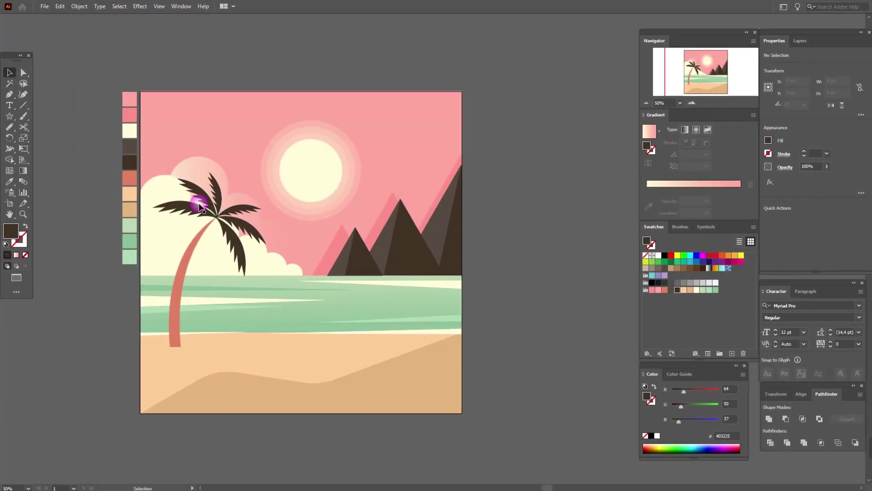
{"action": "left_click", "coordinate": [200, 205]}
{"action": "left_click", "coordinate": [175, 211]}
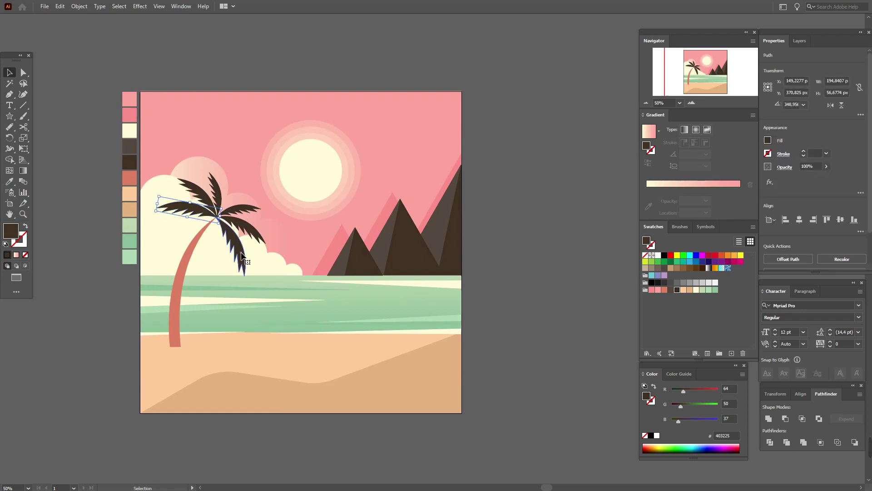
Select all the palm leaves and the trunk and group them into one palm tree.
{"action": "left_click", "coordinate": [247, 271]}
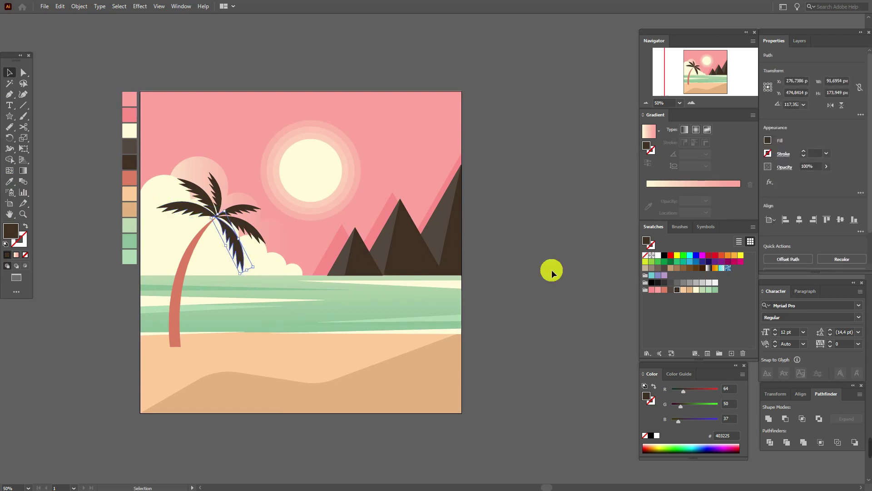
{"action": "left_click", "coordinate": [551, 269]}
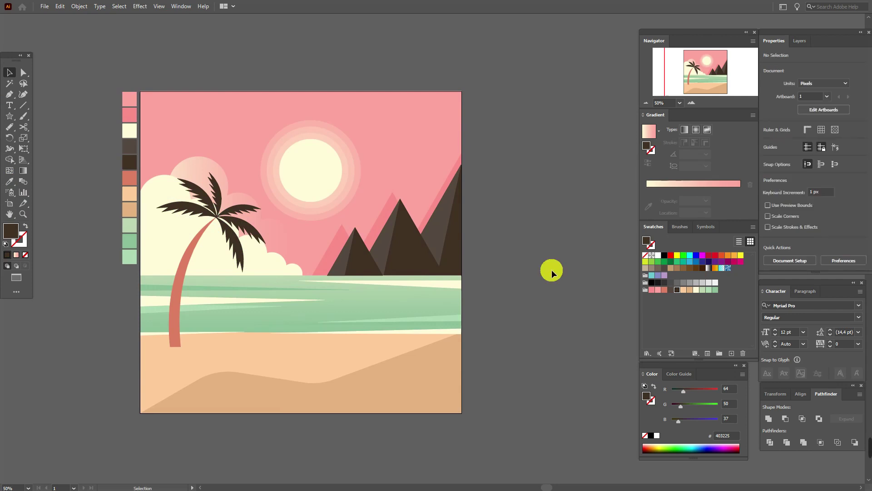
{"action": "left_click", "coordinate": [199, 205]}
{"action": "left_click", "coordinate": [217, 192], "text": "shift"}
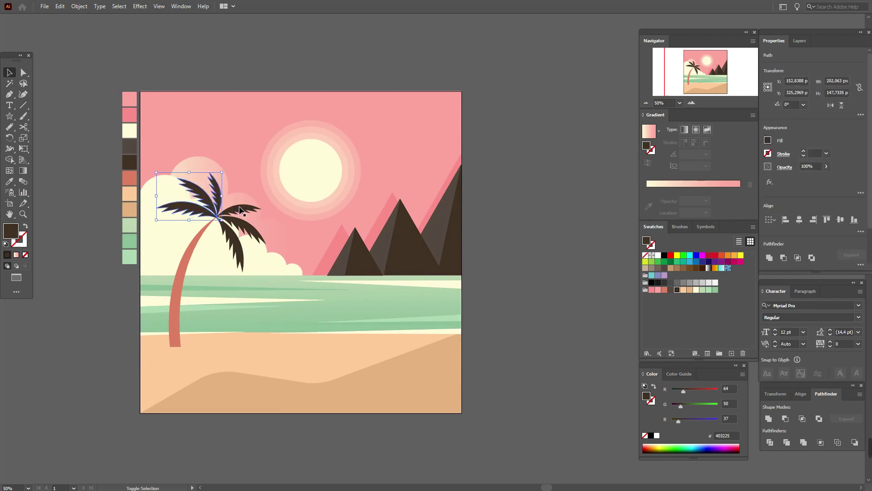
{"action": "left_click", "coordinate": [241, 236], "text": "shift"}
{"action": "left_click", "coordinate": [196, 238], "text": "shift"}
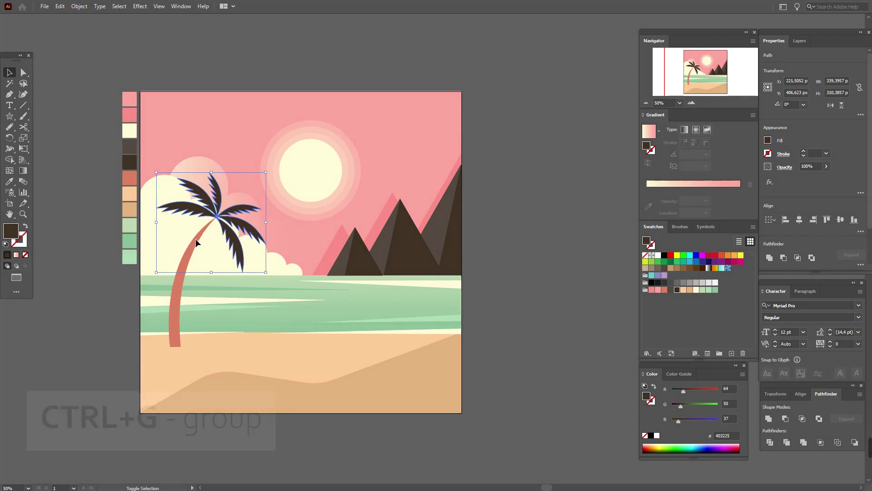
{"action": "key", "text": "ctrl+g"}
Copy and paste the palm, scale the copy down, and place it beside the big palm.
{"action": "key", "text": "ctrl"}
{"action": "key", "text": "ctrl+c"}
{"action": "key", "text": "ctrl+v"}
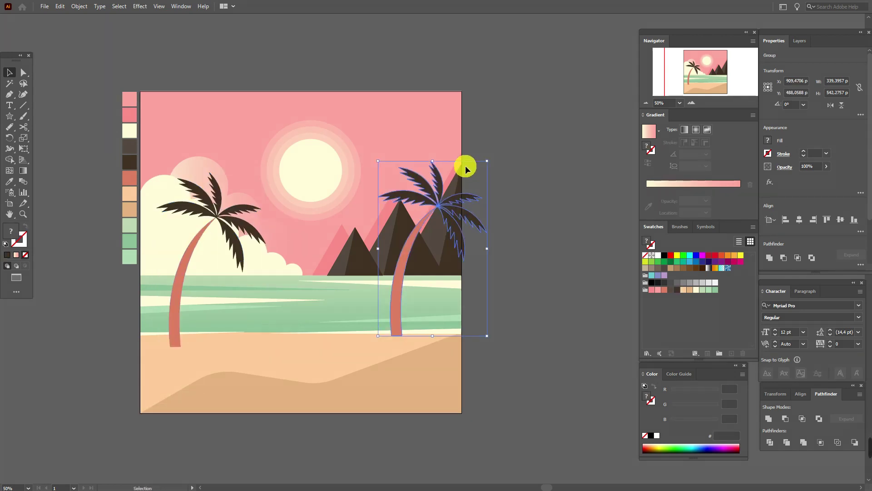
{"action": "left_click_drag", "start_coordinate": [432, 161], "coordinate": [433, 253]}
{"action": "left_click_drag", "start_coordinate": [418, 321], "coordinate": [186, 336]}
{"action": "left_click", "coordinate": [521, 289]}
{"action": "left_click", "coordinate": [508, 295]}
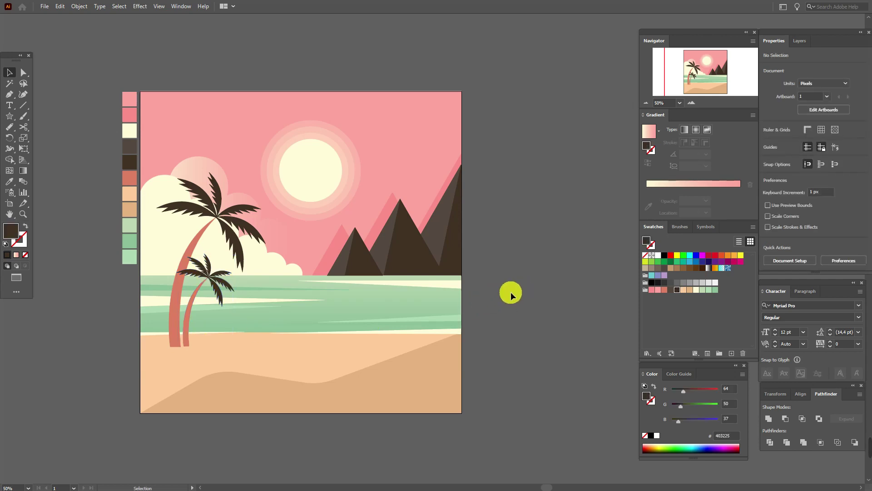
Select all the beach artwork and group it.
{"action": "left_click", "coordinate": [9, 214]}
{"action": "left_click_drag", "start_coordinate": [245, 219], "coordinate": [211, 222]}
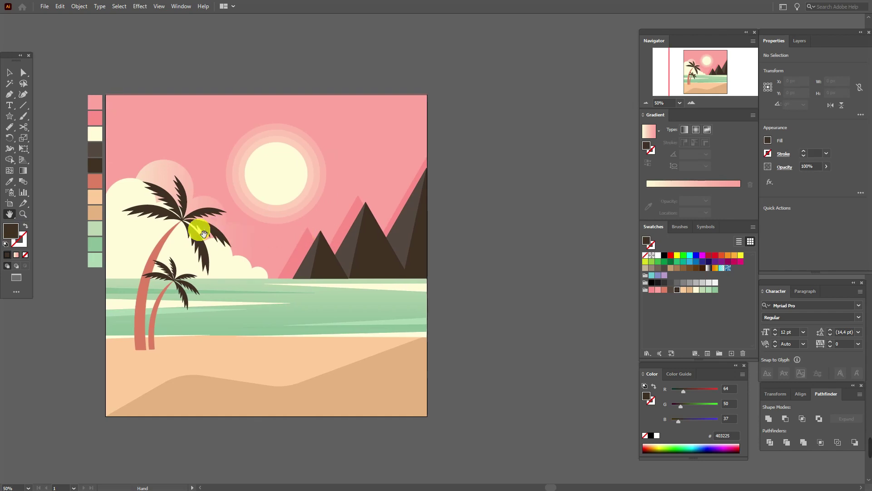
{"action": "left_click", "coordinate": [13, 78]}
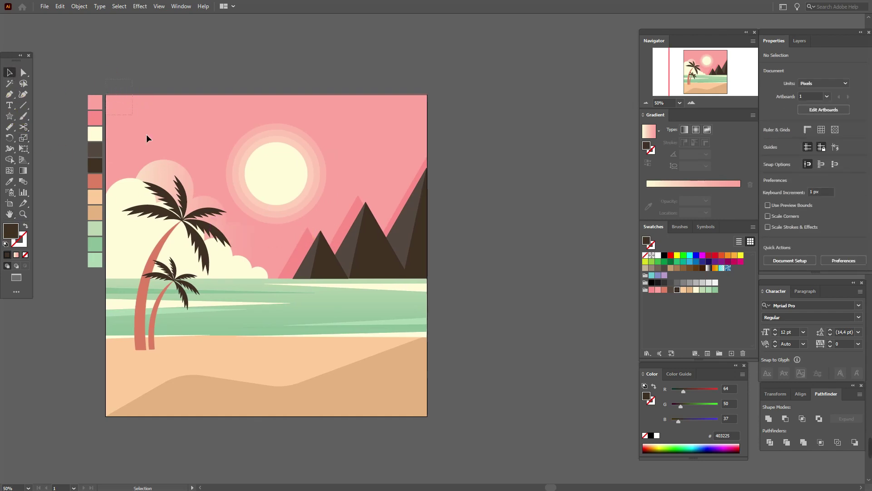
{"action": "key", "text": "ctrl+a"}
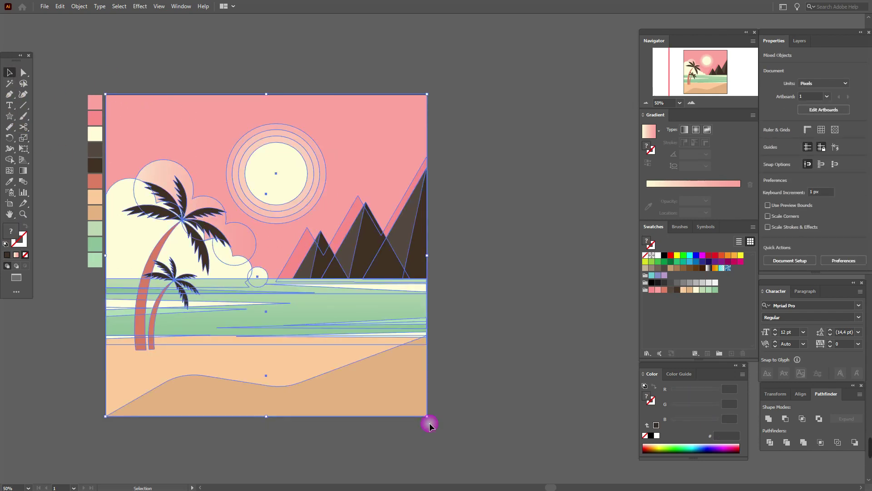
{"action": "right_click", "coordinate": [279, 234]}
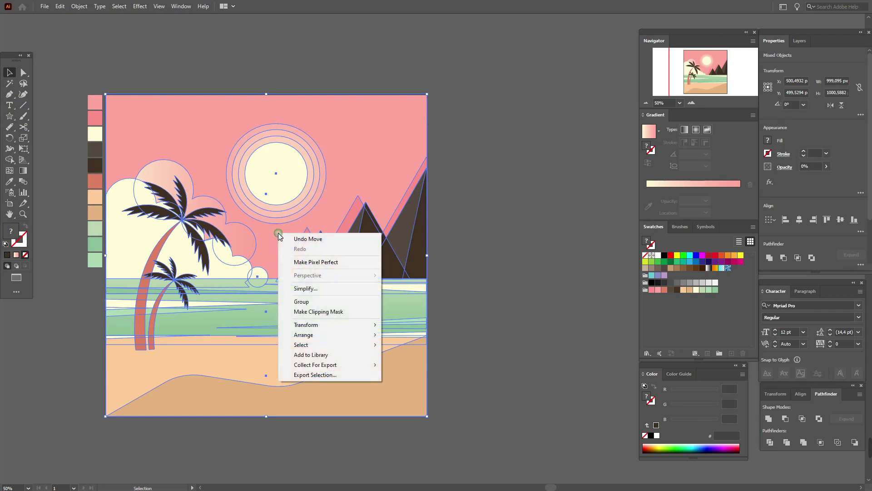
{"action": "left_click", "coordinate": [330, 302]}
Shrink the artwork group, move it up, and sample the cream swatch as fill.
{"action": "left_click_drag", "start_coordinate": [266, 93], "coordinate": [278, 157]}
{"action": "left_click_drag", "start_coordinate": [276, 222], "coordinate": [279, 197]}
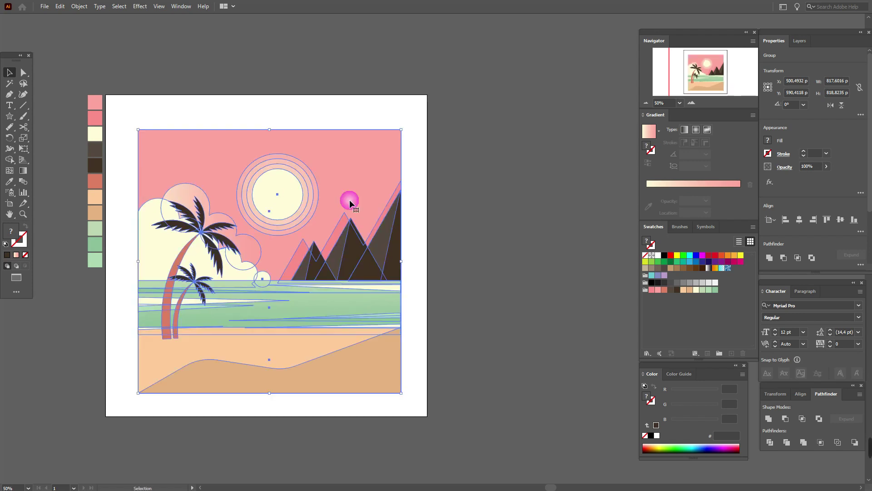
{"action": "left_click", "coordinate": [442, 208]}
{"action": "left_click", "coordinate": [9, 181]}
{"action": "left_click", "coordinate": [97, 140]}
{"action": "left_click_drag", "start_coordinate": [9, 116], "coordinate": [38, 119]}
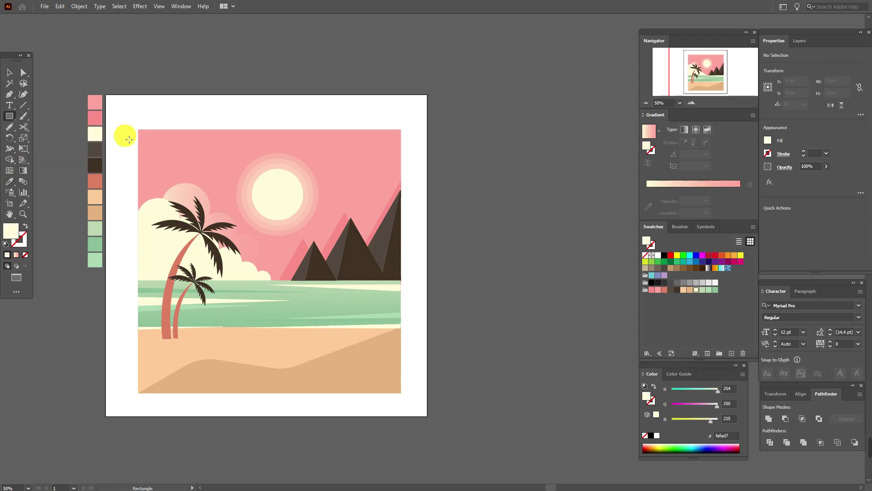
Draw a cream square behind the illustration and enlarge it to about 894 px.
{"action": "left_click_drag", "start_coordinate": [137, 130], "coordinate": [370, 407]}
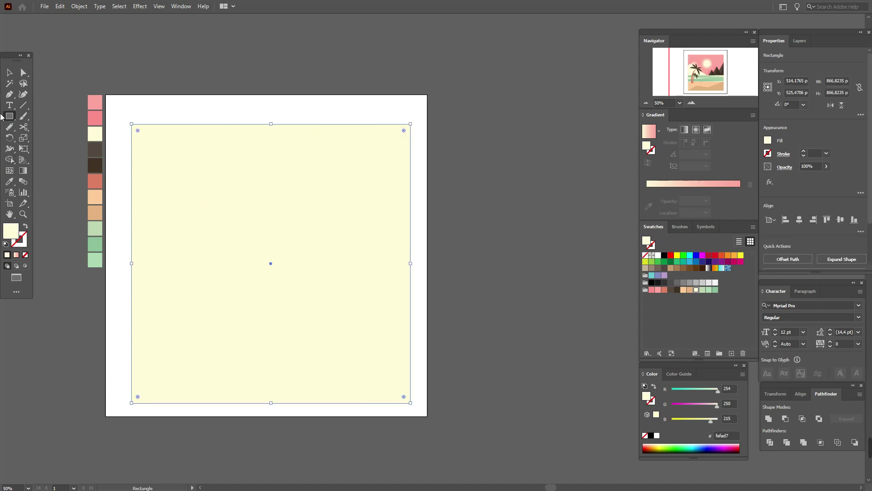
{"action": "key", "text": "v"}
{"action": "right_click", "coordinate": [313, 224]}
{"action": "mouse_move", "coordinate": [390, 388]}
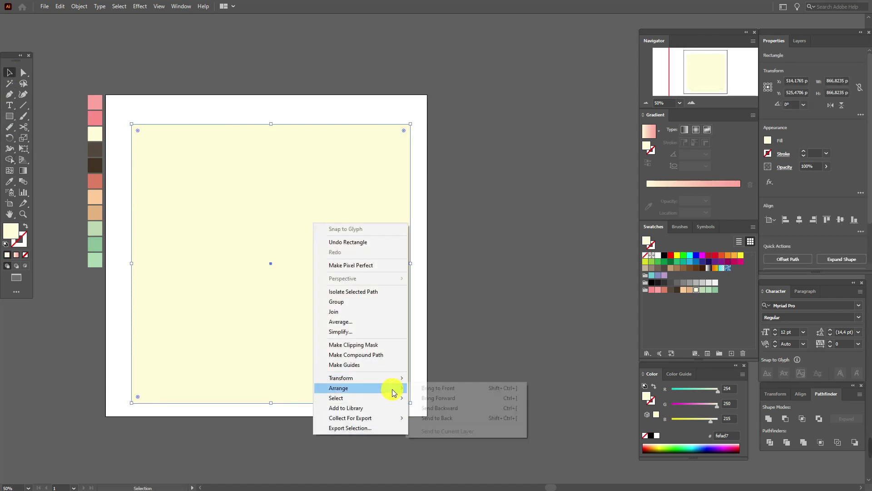
{"action": "left_click", "coordinate": [442, 415]}
{"action": "left_click", "coordinate": [439, 246]}
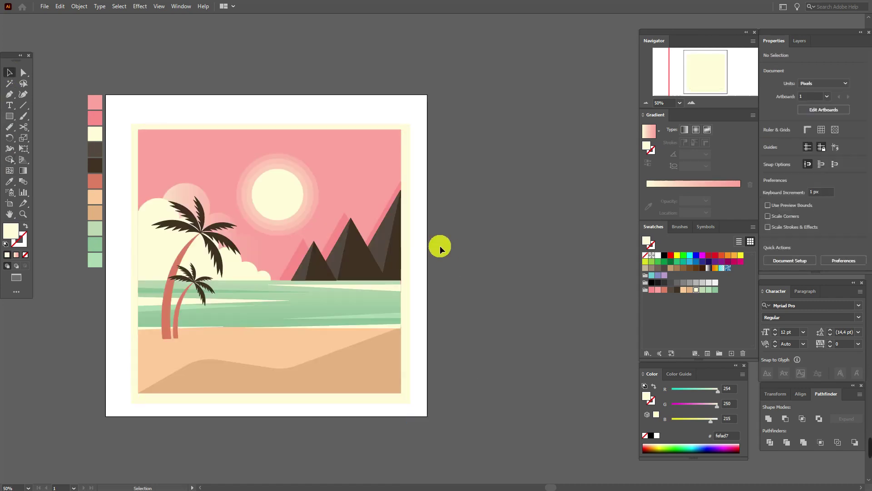
{"action": "left_click", "coordinate": [403, 249]}
{"action": "left_click_drag", "start_coordinate": [408, 261], "coordinate": [417, 261]}
Align the scene and cream frame to each other's horizontal and vertical centres.
{"action": "key", "text": "ctrl+a"}
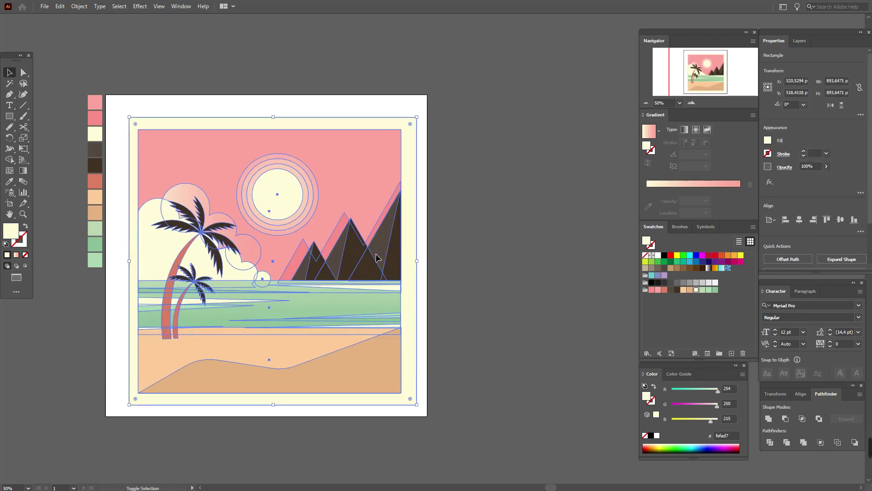
{"action": "left_click", "coordinate": [799, 394]}
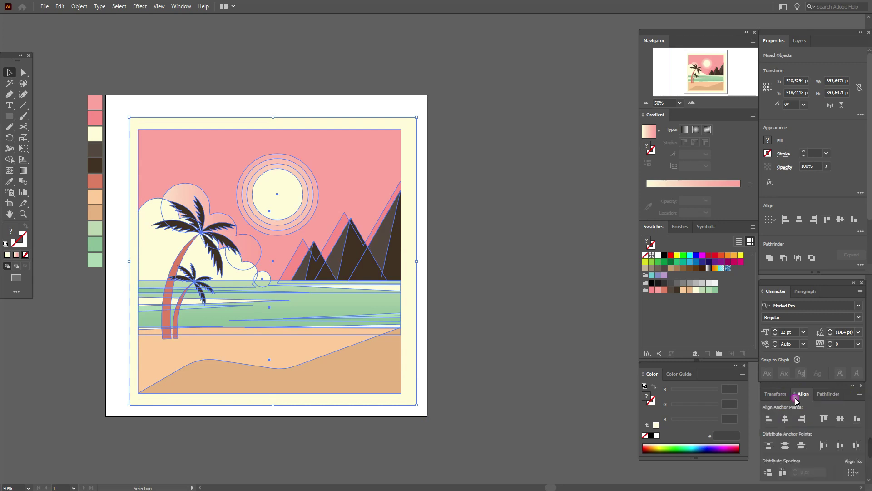
{"action": "left_click", "coordinate": [785, 418]}
{"action": "left_click", "coordinate": [840, 418]}
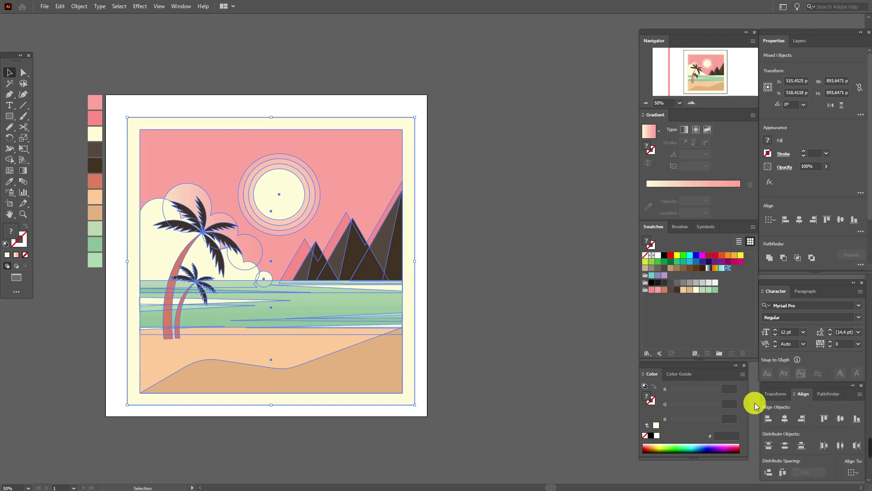
{"action": "left_click", "coordinate": [478, 324]}
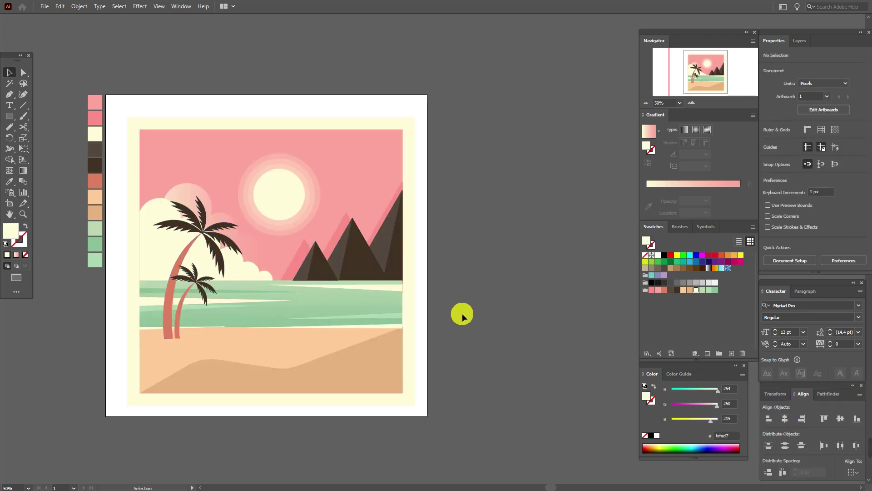
Draw an artboard-sized green rectangle and send it behind everything.
{"action": "left_click", "coordinate": [10, 180]}
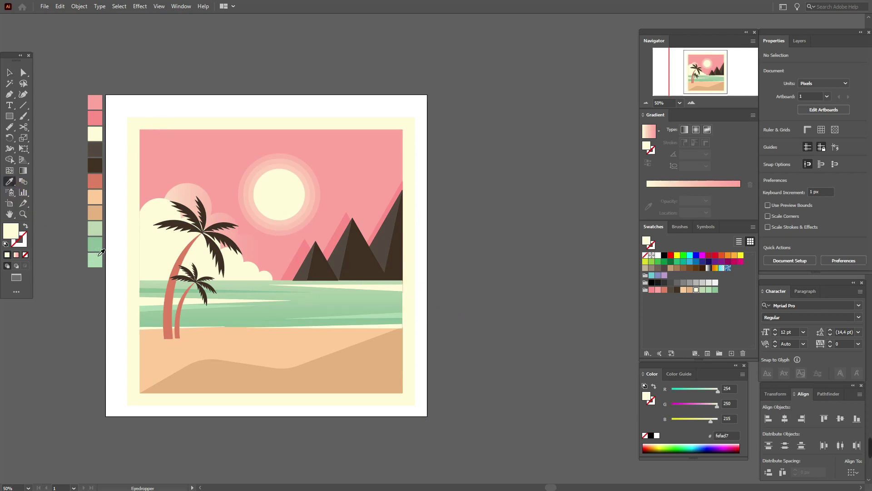
{"action": "left_click", "coordinate": [97, 245]}
{"action": "left_click", "coordinate": [10, 116]}
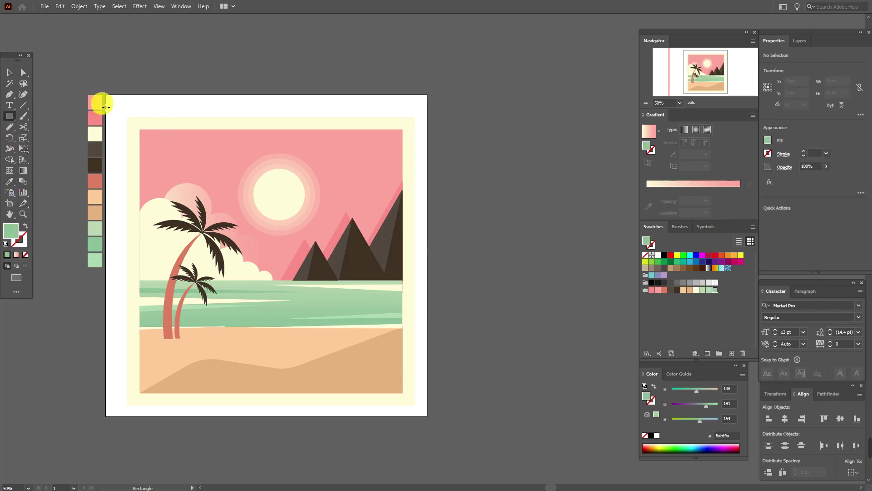
{"action": "left_click_drag", "start_coordinate": [109, 98], "coordinate": [432, 416]}
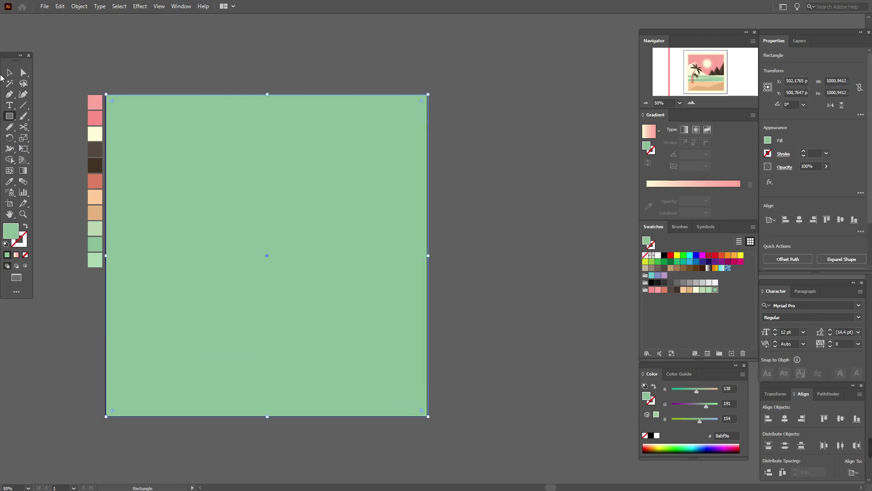
{"action": "left_click", "coordinate": [9, 73]}
{"action": "right_click", "coordinate": [334, 210]}
{"action": "mouse_move", "coordinate": [409, 373]}
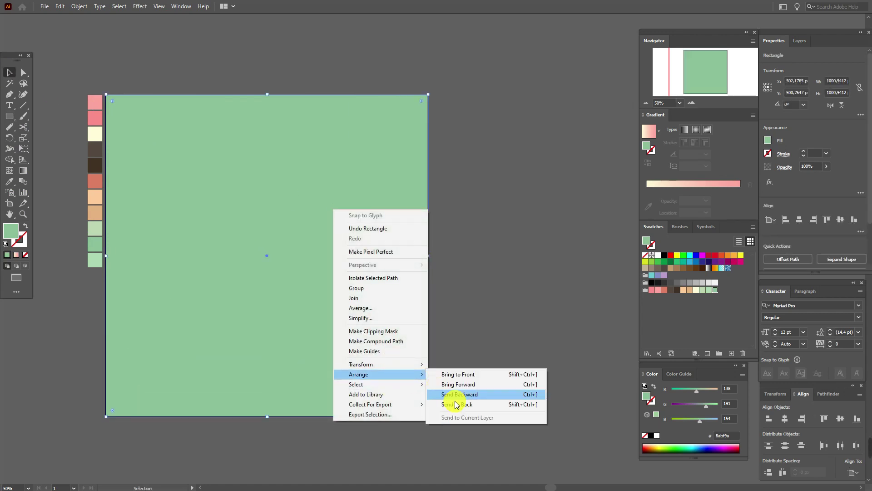
{"action": "left_click", "coordinate": [468, 405]}
{"action": "left_click", "coordinate": [467, 354]}
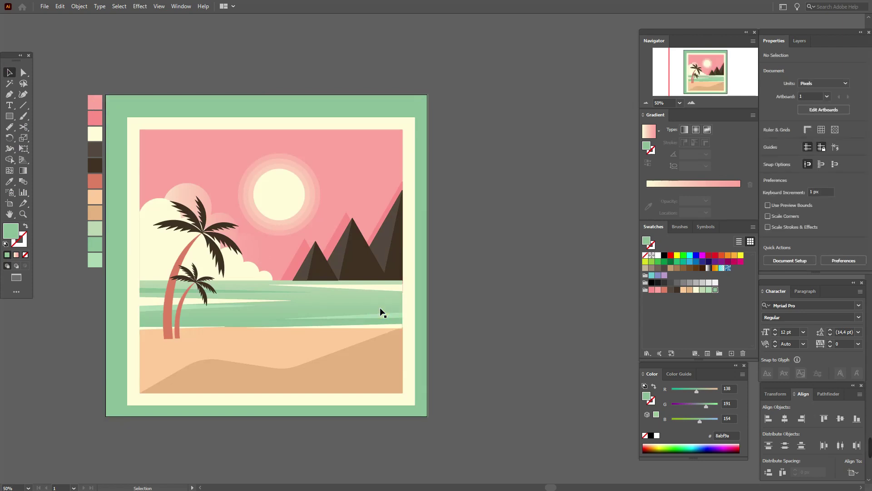
Nudge the beach scene and cream frame together up and to the left.
{"action": "left_click", "coordinate": [397, 302]}
{"action": "left_click", "coordinate": [408, 300], "text": "shift"}
{"action": "left_click_drag", "start_coordinate": [405, 303], "coordinate": [397, 299]}
{"action": "left_click", "coordinate": [448, 304]}
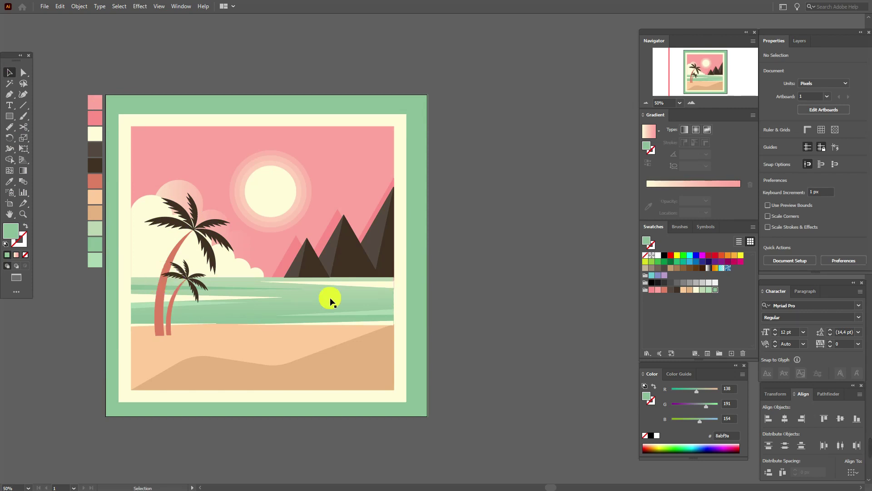
{"action": "left_click", "coordinate": [12, 117]}
{"action": "left_click", "coordinate": [132, 138]}
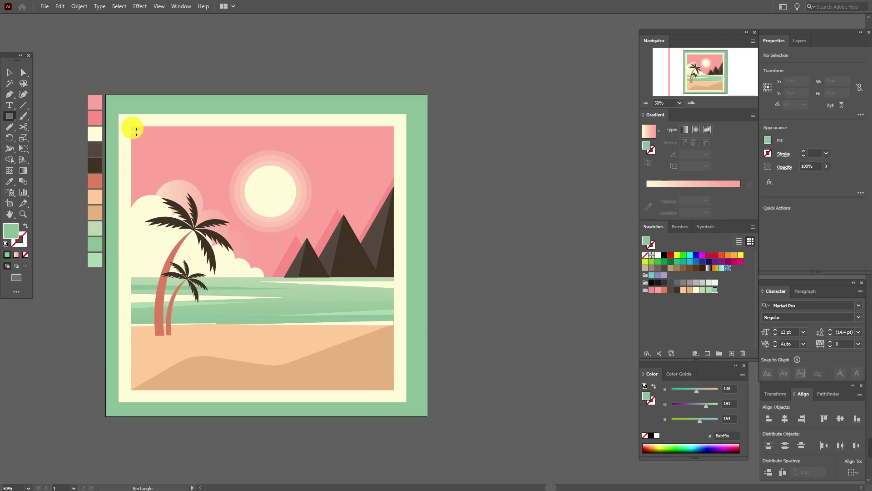
Draw a rectangle over the beach scene and clip the artwork to it with Make Clipping Mask.
{"action": "left_click_drag", "start_coordinate": [137, 135], "coordinate": [393, 393]}
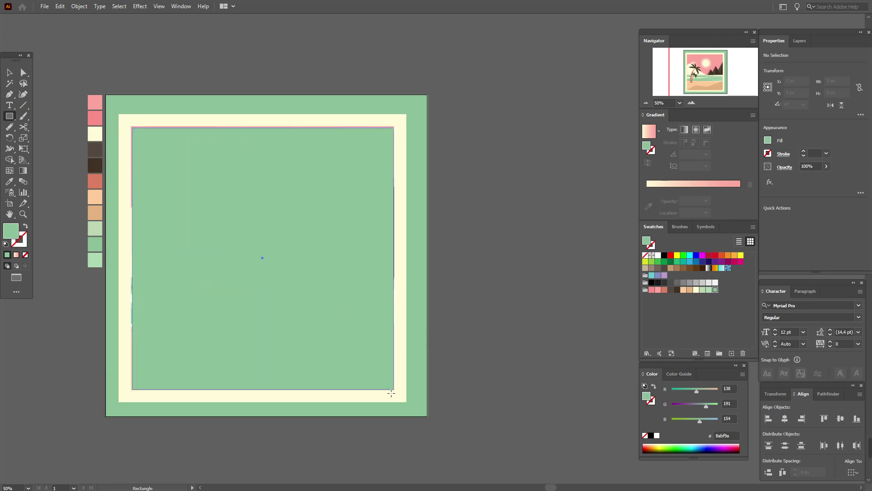
{"action": "left_click", "coordinate": [9, 72]}
{"action": "left_click", "coordinate": [132, 117]}
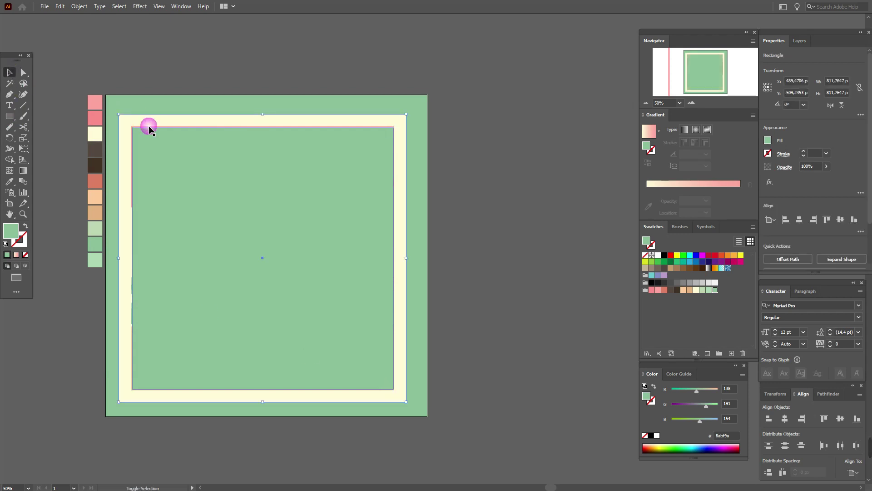
{"action": "left_click", "coordinate": [149, 128]}
{"action": "right_click", "coordinate": [249, 188]}
{"action": "left_click", "coordinate": [302, 267]}
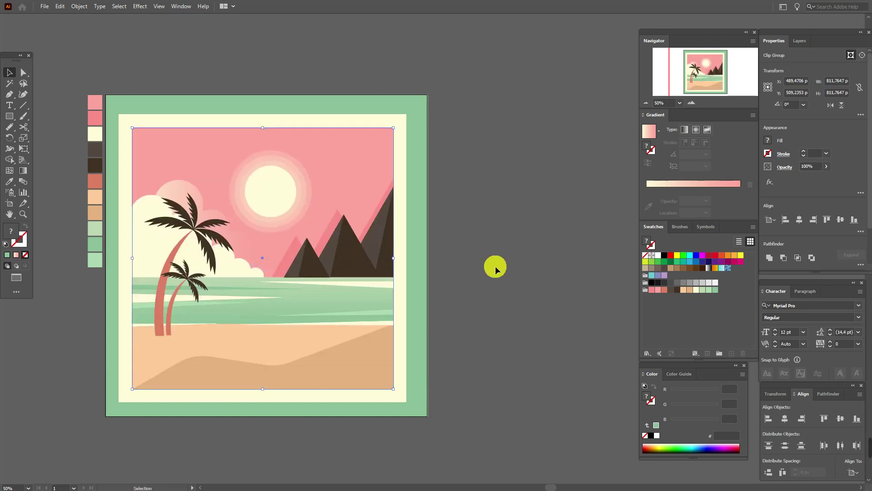
{"action": "left_click", "coordinate": [495, 265]}
Centre the clipped beach scene horizontally and vertically within the cream frame.
{"action": "left_click", "coordinate": [255, 286]}
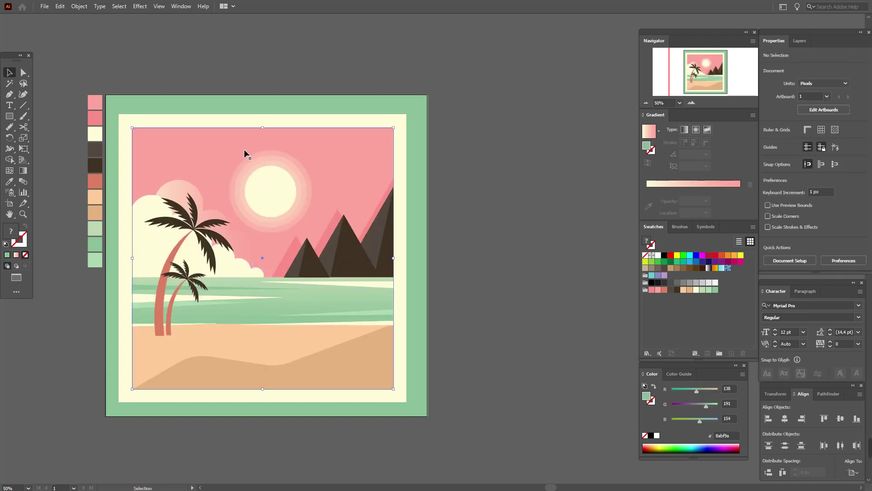
{"action": "left_click", "coordinate": [246, 121], "text": "shift"}
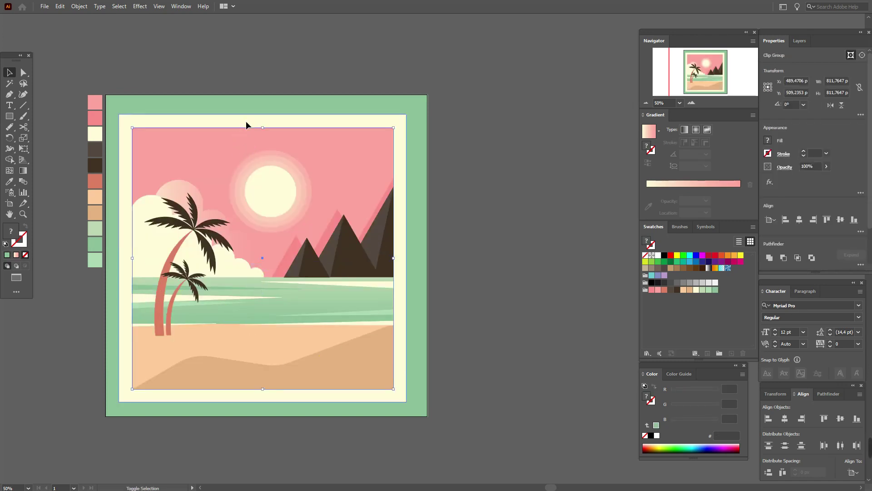
{"action": "left_click", "coordinate": [787, 422]}
{"action": "left_click", "coordinate": [841, 418]}
{"action": "left_click", "coordinate": [509, 282]}
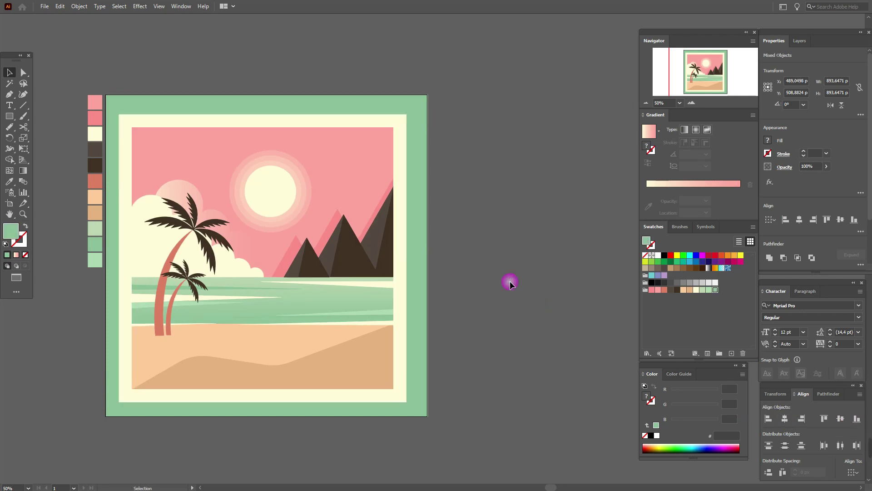
Apply a smooth Zig Zag effect to the cream frame with size 5 px and 30 ridges.
{"action": "left_click", "coordinate": [301, 121]}
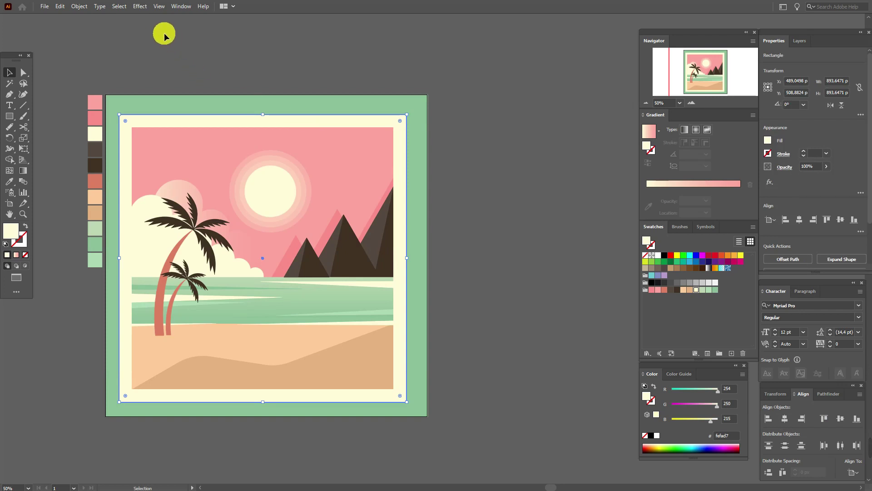
{"action": "left_click", "coordinate": [141, 8]}
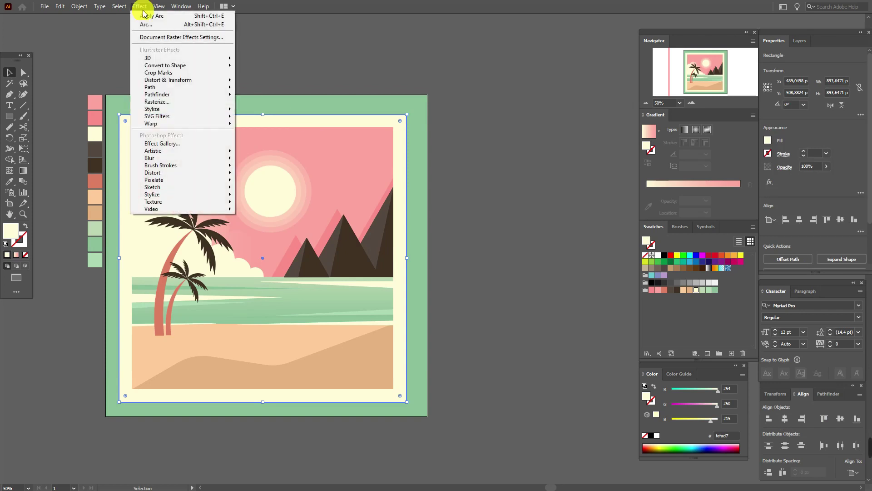
{"action": "mouse_move", "coordinate": [165, 82]}
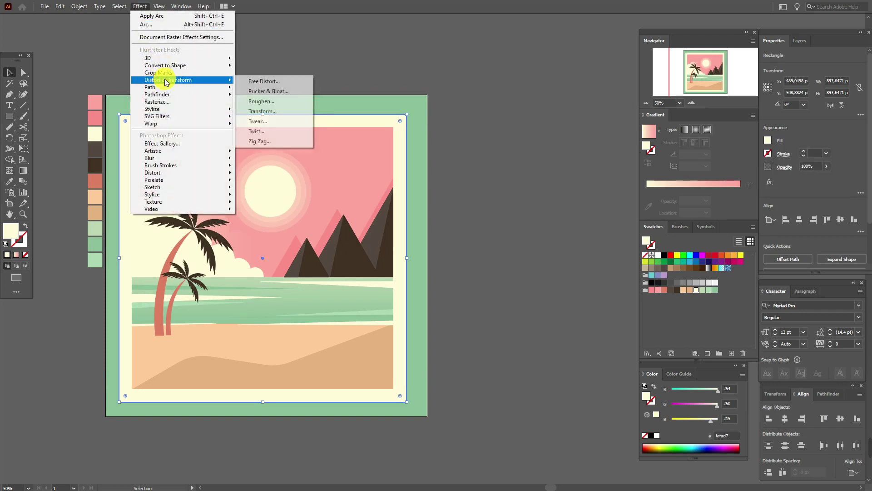
{"action": "left_click", "coordinate": [250, 146]}
{"action": "left_click", "coordinate": [669, 230]}
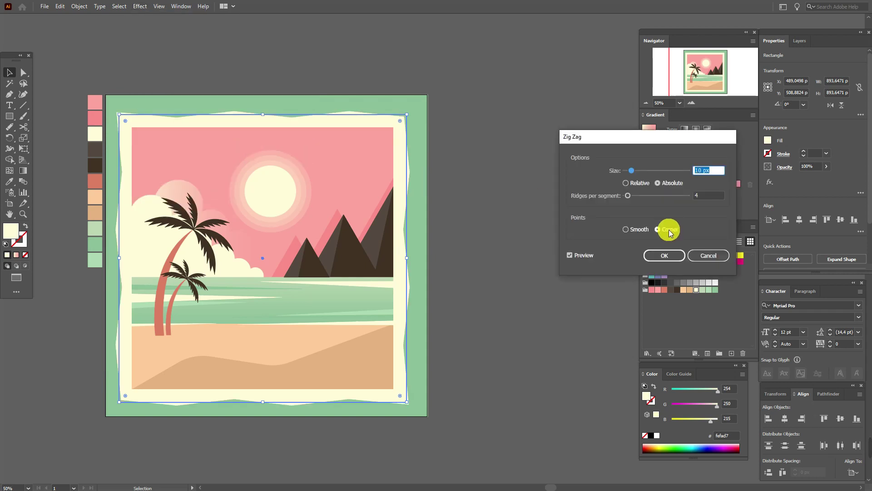
{"action": "left_click", "coordinate": [631, 230]}
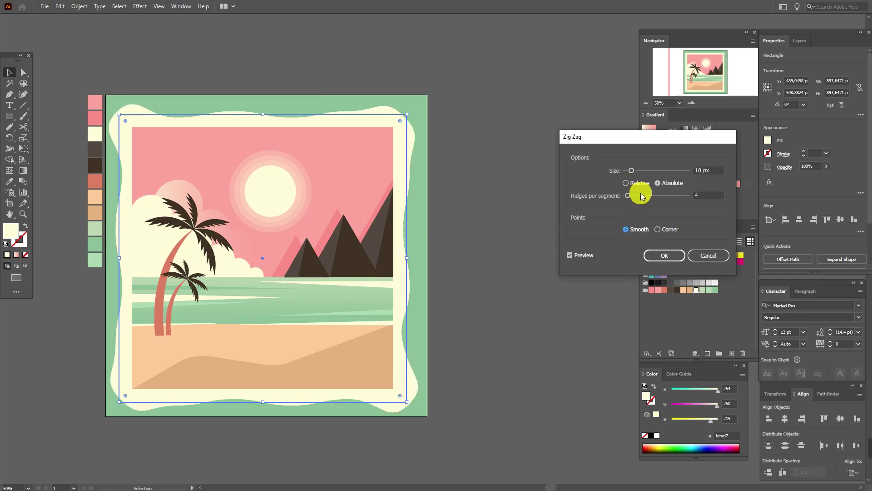
{"action": "left_click_drag", "start_coordinate": [642, 171], "coordinate": [657, 174]}
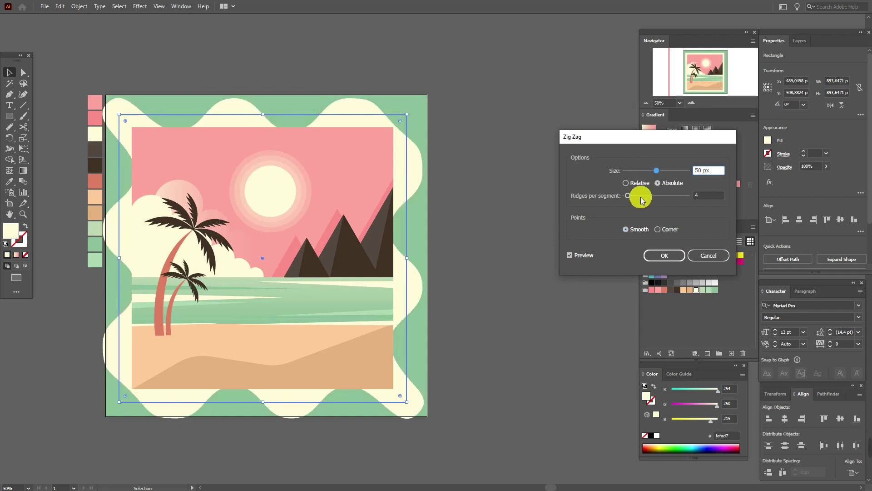
{"action": "left_click_drag", "start_coordinate": [629, 198], "coordinate": [637, 200]}
{"action": "left_click", "coordinate": [658, 172]}
{"action": "mouse_move", "coordinate": [658, 172]}
{"action": "left_mouse_down"}
{"action": "mouse_move", "coordinate": [628, 178]}
{"action": "mouse_move", "coordinate": [643, 201]}
{"action": "left_mouse_up"}
{"action": "left_click", "coordinate": [628, 178]}
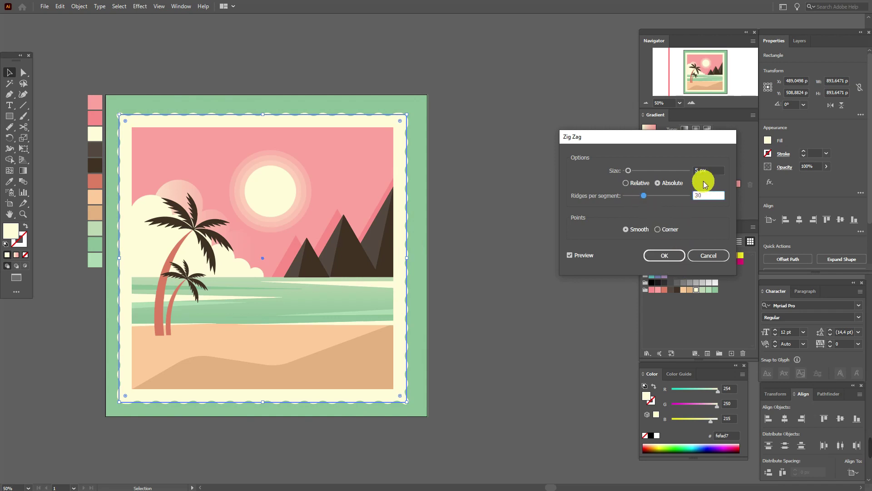
{"action": "left_click", "coordinate": [653, 254]}
Expand the frame's appearance so the wavy edge becomes a real path.
{"action": "left_click", "coordinate": [84, 6]}
{"action": "left_click", "coordinate": [136, 122]}
{"action": "left_click", "coordinate": [223, 73]}
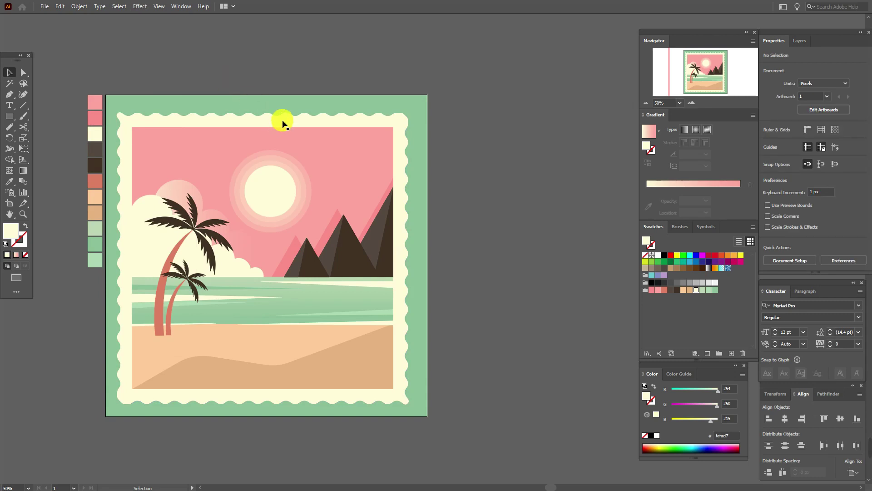
Send a copy of the wavy stamp path behind the stamp and nudge it down-right.
{"action": "key", "text": "a"}
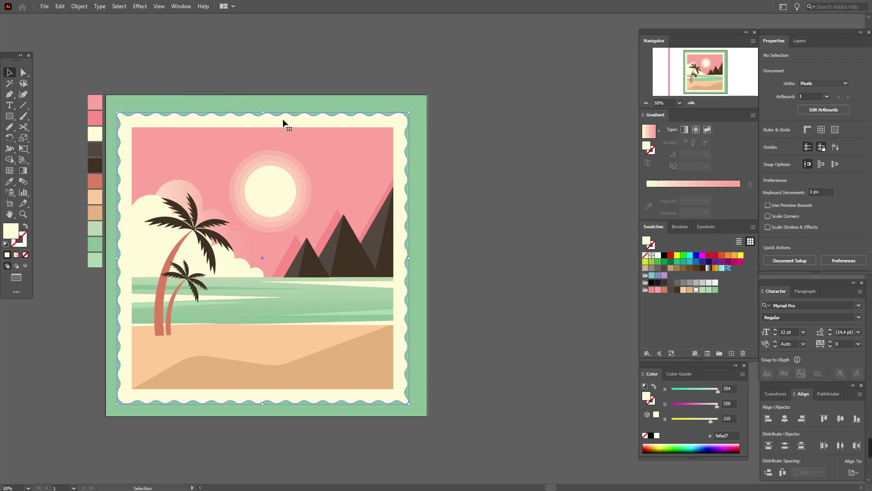
{"action": "left_click", "coordinate": [283, 120]}
{"action": "key", "text": "v"}
{"action": "right_click", "coordinate": [282, 121]}
{"action": "mouse_move", "coordinate": [362, 289]}
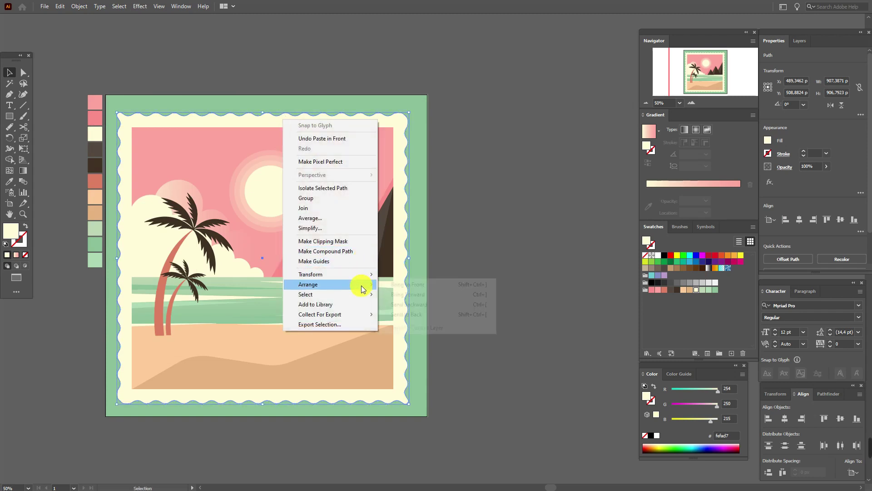
{"action": "left_click", "coordinate": [411, 310]}
{"action": "key", "text": "Right"}
{"action": "key", "text": "Right"}
{"action": "key", "text": "Right"}
{"action": "key", "text": "Right"}
{"action": "key", "text": "Right"}
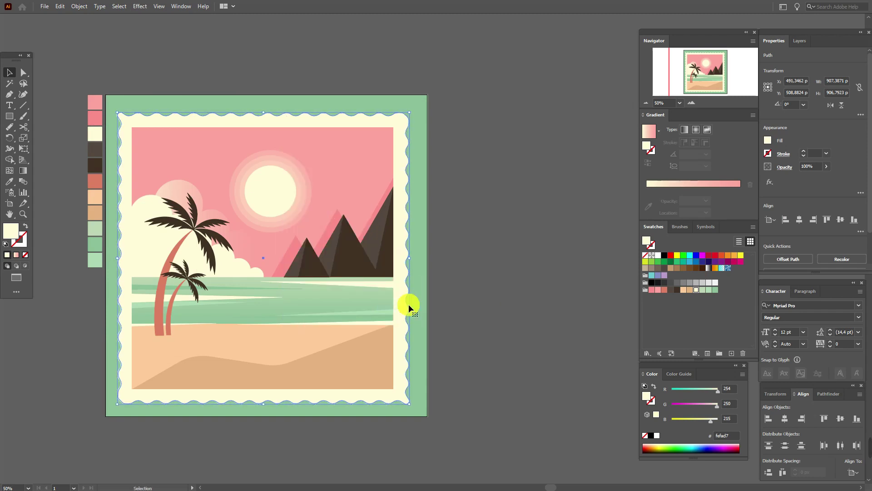
{"action": "key", "text": "Down"}
{"action": "key", "text": "Down"}
{"action": "key", "text": "Down"}
{"action": "key", "text": "Down"}
{"action": "key", "text": "Down"}
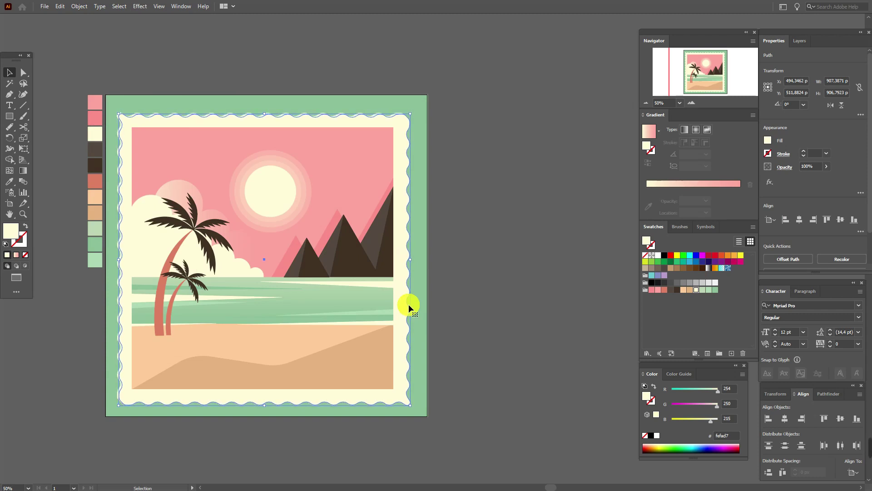
{"action": "key", "text": "Right"}
{"action": "key", "text": "Right"}
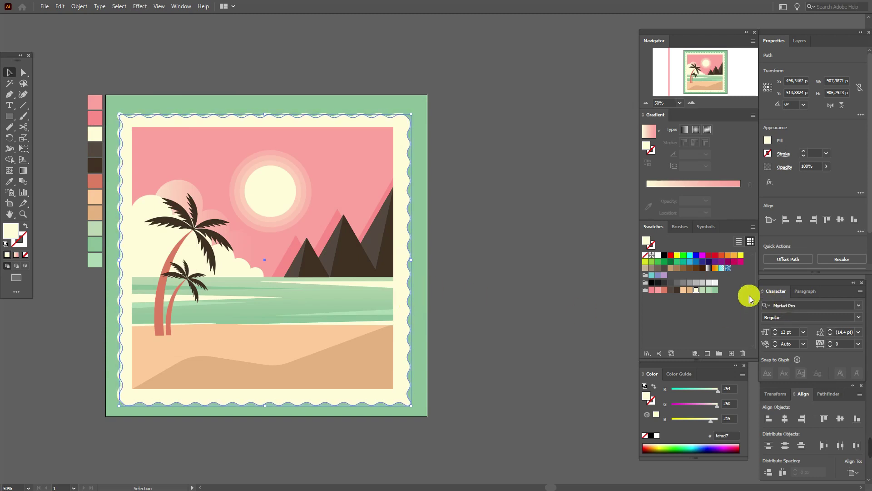
Fill the offset copy light green and set its blend mode to Multiply as a shadow.
{"action": "left_click", "coordinate": [716, 290]}
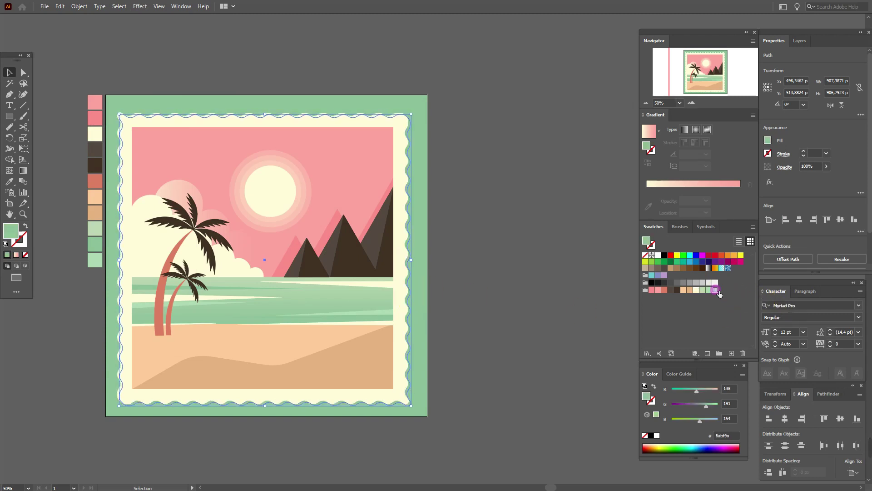
{"action": "left_click", "coordinate": [789, 169]}
{"action": "left_click_drag", "start_coordinate": [725, 186], "coordinate": [718, 209]}
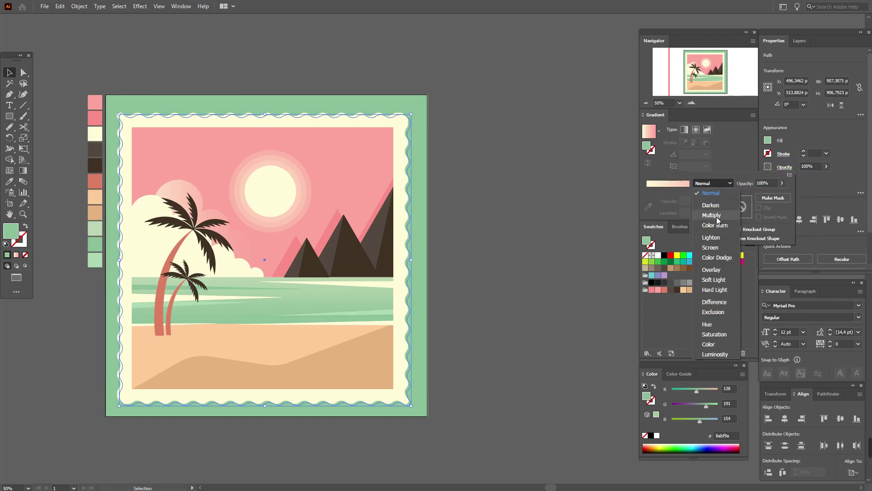
{"action": "left_click", "coordinate": [716, 215]}
{"action": "left_click", "coordinate": [556, 231]}
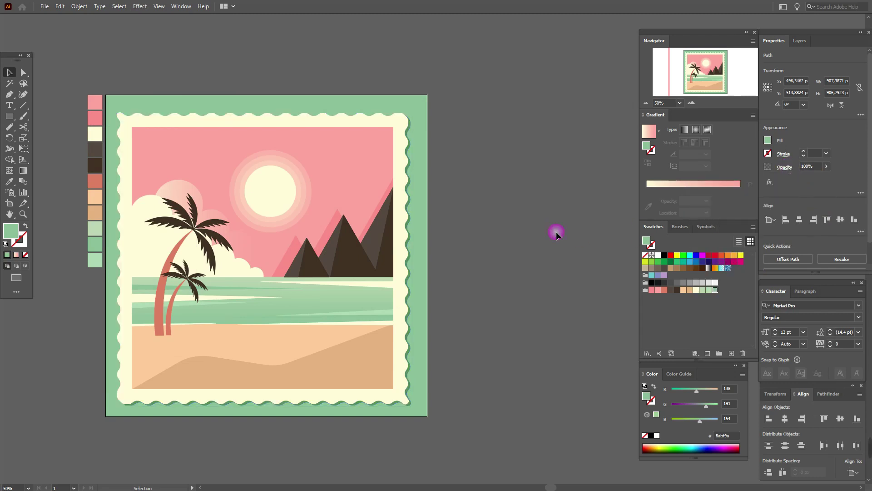
{"action": "left_click", "coordinate": [10, 181]}
Draw a peach tape rectangle and rotate and stretch it across the stamp's top-right corner.
{"action": "left_click", "coordinate": [95, 196]}
{"action": "left_click", "coordinate": [9, 115]}
{"action": "mouse_move", "coordinate": [453, 159]}
{"action": "left_mouse_down"}
{"action": "mouse_move", "coordinate": [466, 210]}
{"action": "mouse_move", "coordinate": [477, 217]}
{"action": "left_mouse_up"}
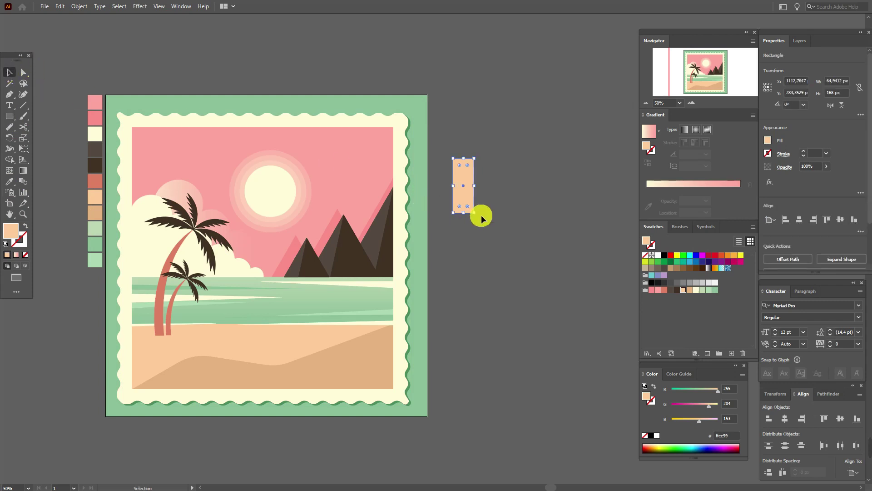
{"action": "left_click_drag", "start_coordinate": [481, 219], "coordinate": [414, 155]}
{"action": "mouse_move", "coordinate": [365, 119]}
{"action": "left_mouse_down"}
{"action": "mouse_move", "coordinate": [348, 114]}
{"action": "mouse_move", "coordinate": [375, 136]}
{"action": "mouse_move", "coordinate": [367, 136]}
{"action": "mouse_move", "coordinate": [415, 160]}
{"action": "left_mouse_up"}
{"action": "left_click", "coordinate": [407, 154]}
Lower the tape's opacity, trying 20% and settling on 30%.
{"action": "left_click", "coordinate": [807, 171]}
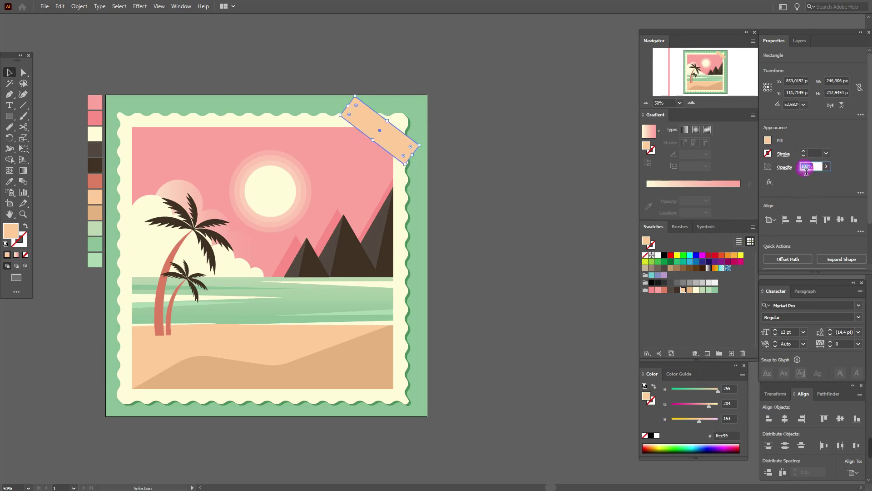
{"action": "left_click", "coordinate": [807, 172]}
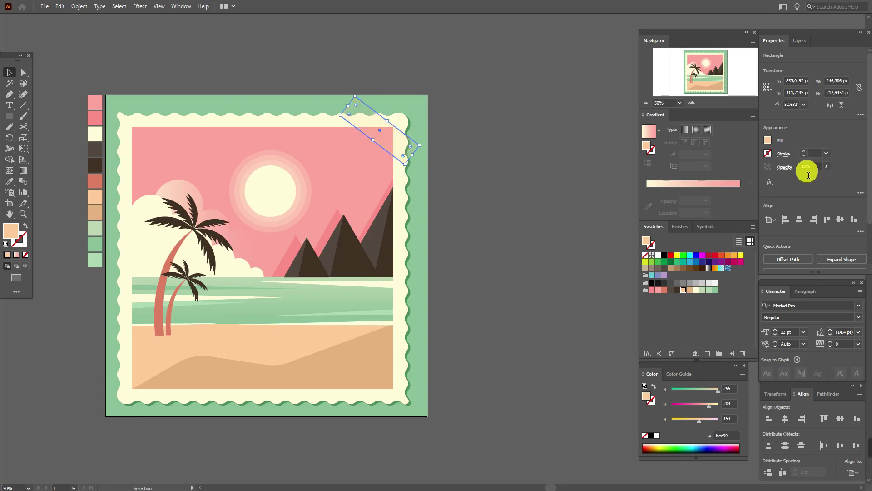
{"action": "left_click", "coordinate": [805, 172]}
{"action": "type", "text": "20"}
{"action": "left_click", "coordinate": [805, 171]}
{"action": "left_click", "coordinate": [508, 207]}
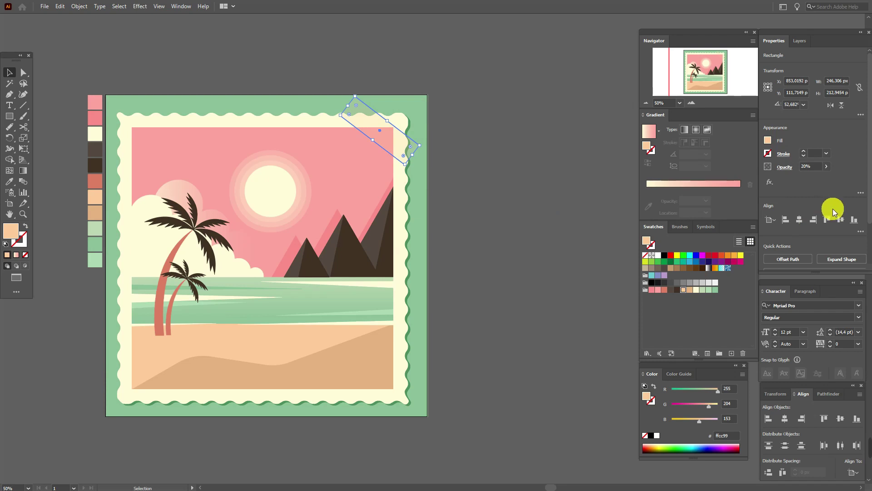
{"action": "left_click", "coordinate": [806, 168]}
{"action": "type", "text": "30"}
{"action": "left_click", "coordinate": [459, 150]}
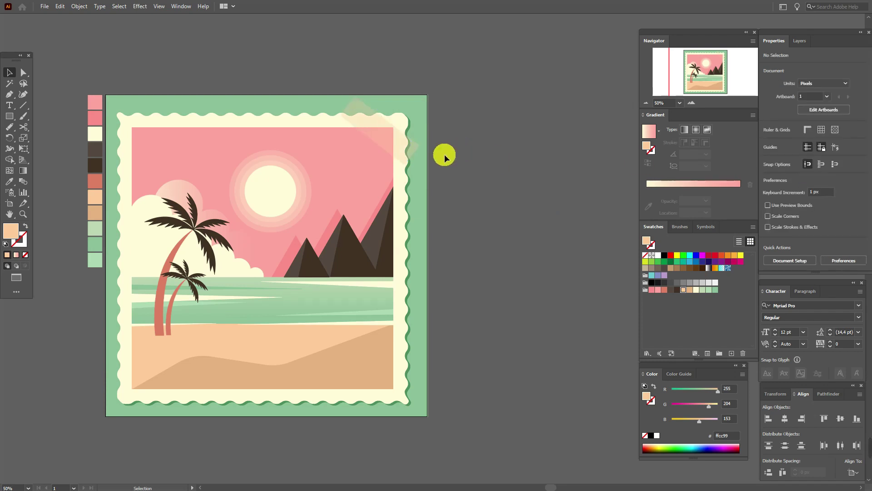
Copy the tape onto the bottom-left corner and set both tapes to 45% opacity.
{"action": "left_click", "coordinate": [394, 143], "text": "ctrl"}
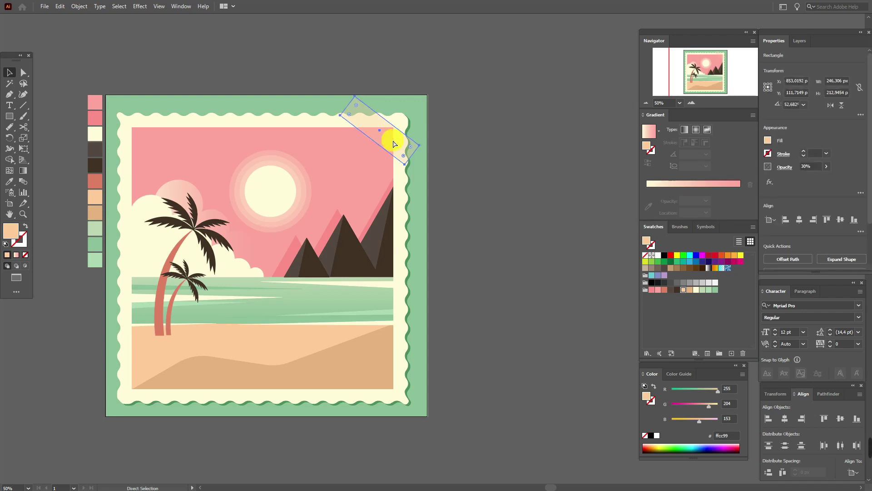
{"action": "left_click_drag", "start_coordinate": [394, 143], "coordinate": [158, 386]}
{"action": "left_click", "coordinate": [388, 138], "text": "shift"}
{"action": "left_click", "coordinate": [806, 166]}
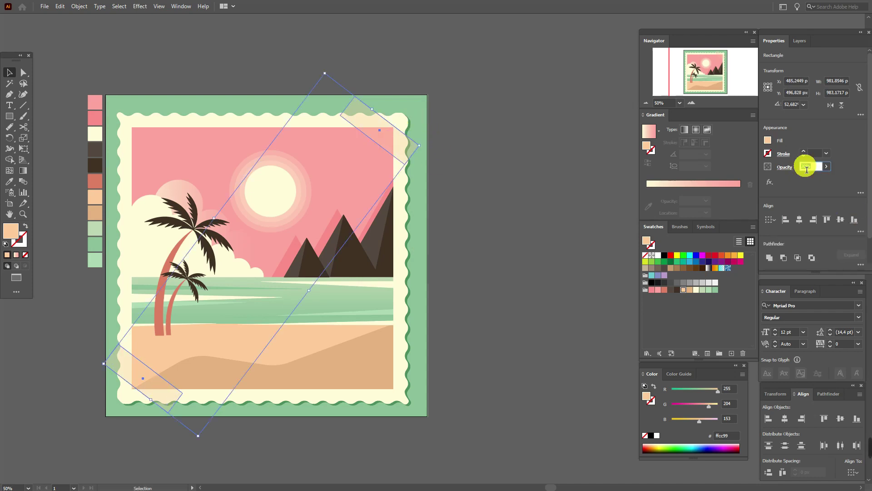
{"action": "key", "text": "Return"}
{"action": "left_click", "coordinate": [571, 187]}
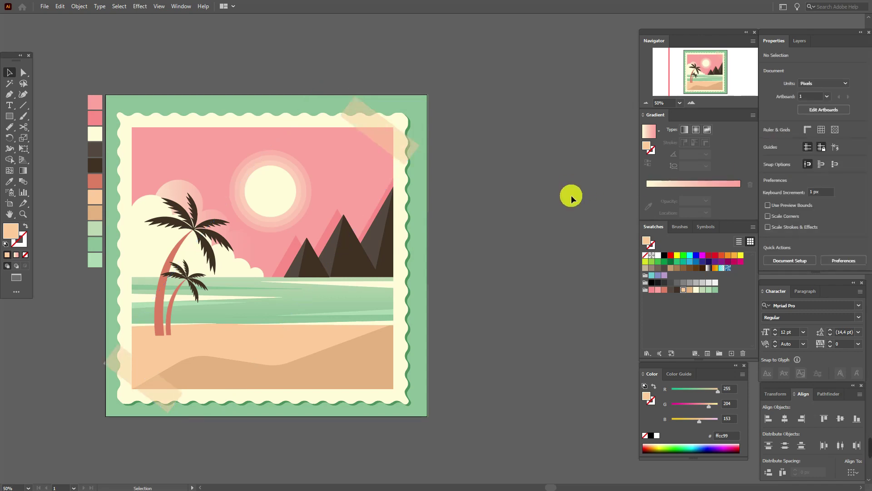
Slightly enlarge the top-right tape strip.
{"action": "left_click", "coordinate": [389, 141]}
{"action": "left_click_drag", "start_coordinate": [411, 156], "coordinate": [419, 161]}
{"action": "left_click", "coordinate": [470, 156]}
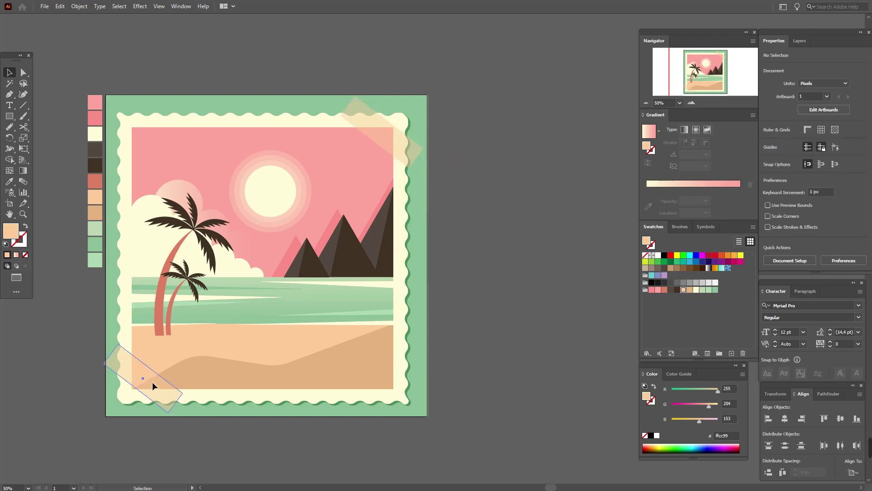
Scale the stamp and both tapes down together and reposition them inside the green background.
{"action": "left_click", "coordinate": [119, 363]}
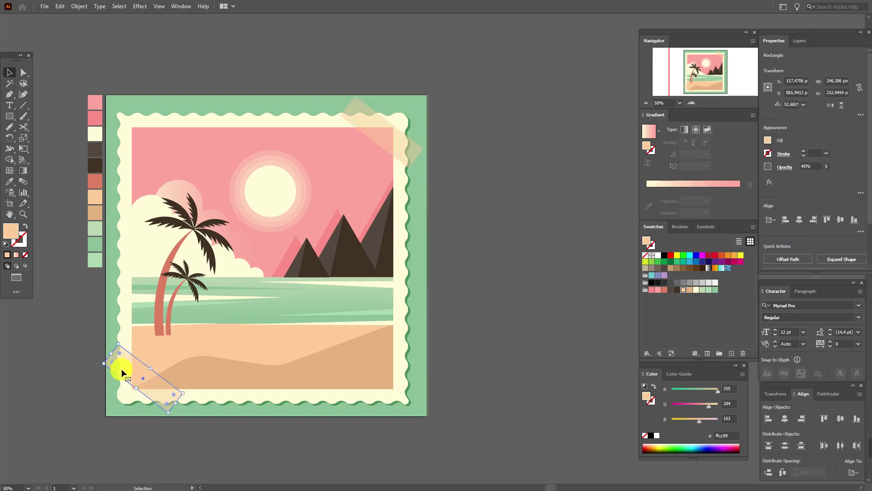
{"action": "left_click", "coordinate": [177, 121], "text": "shift"}
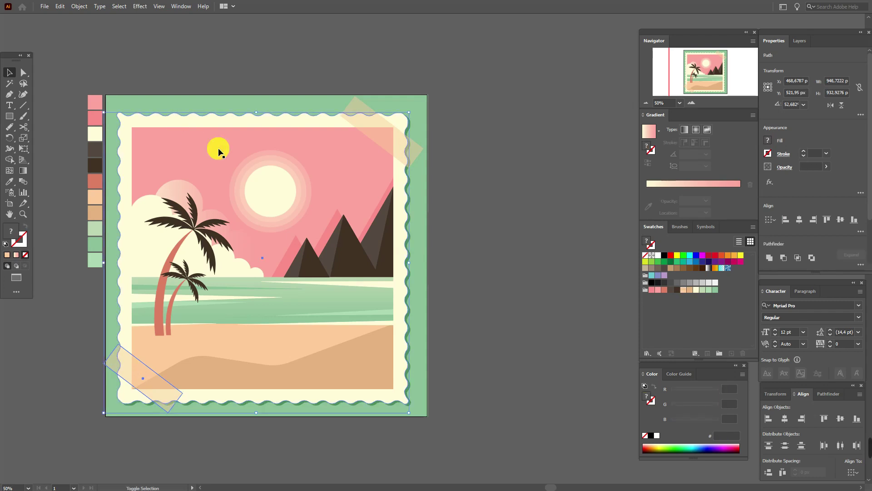
{"action": "left_click", "coordinate": [352, 109], "text": "shift"}
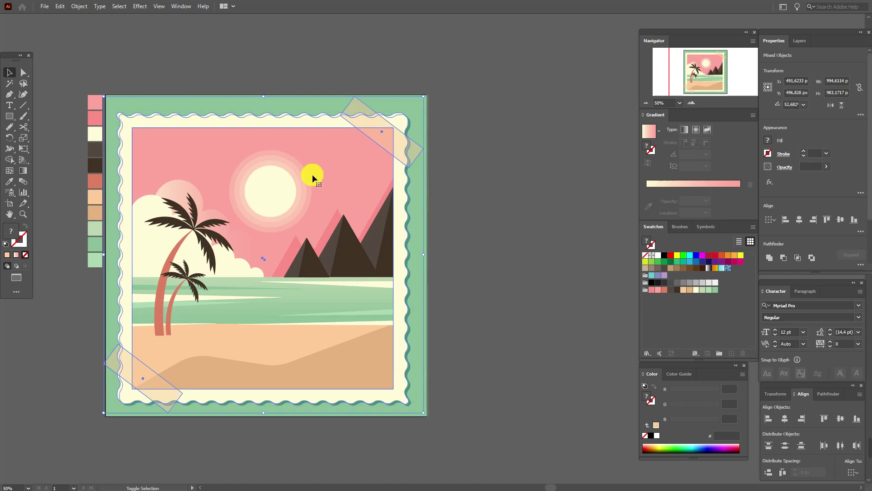
{"action": "left_click_drag", "start_coordinate": [263, 96], "coordinate": [270, 111]}
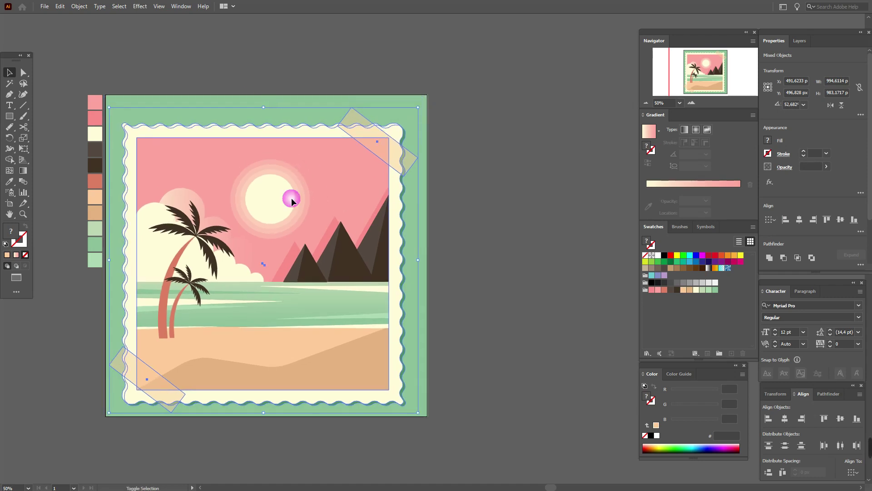
{"action": "left_click_drag", "start_coordinate": [270, 416], "coordinate": [269, 387]}
{"action": "left_click_drag", "start_coordinate": [263, 320], "coordinate": [265, 318]}
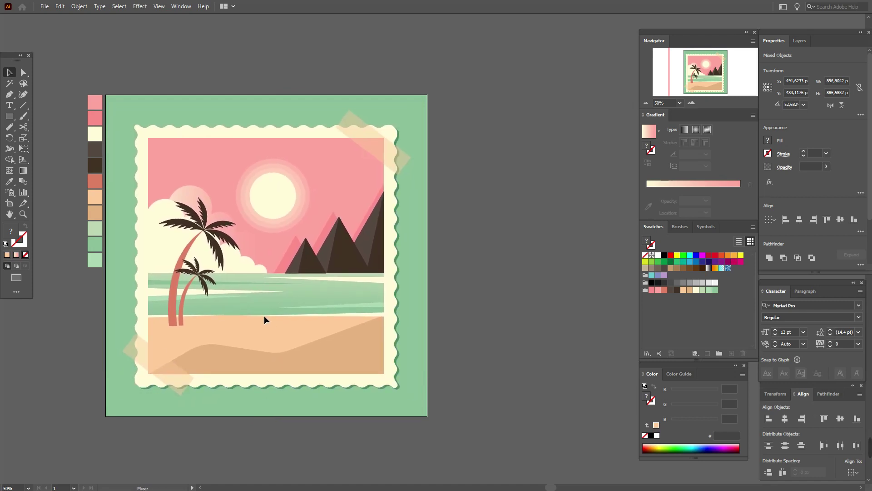
{"action": "left_click", "coordinate": [494, 318]}
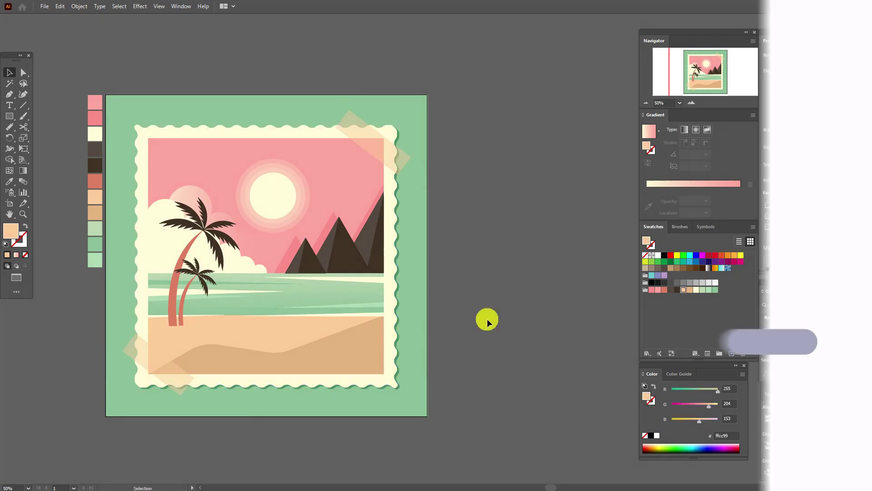